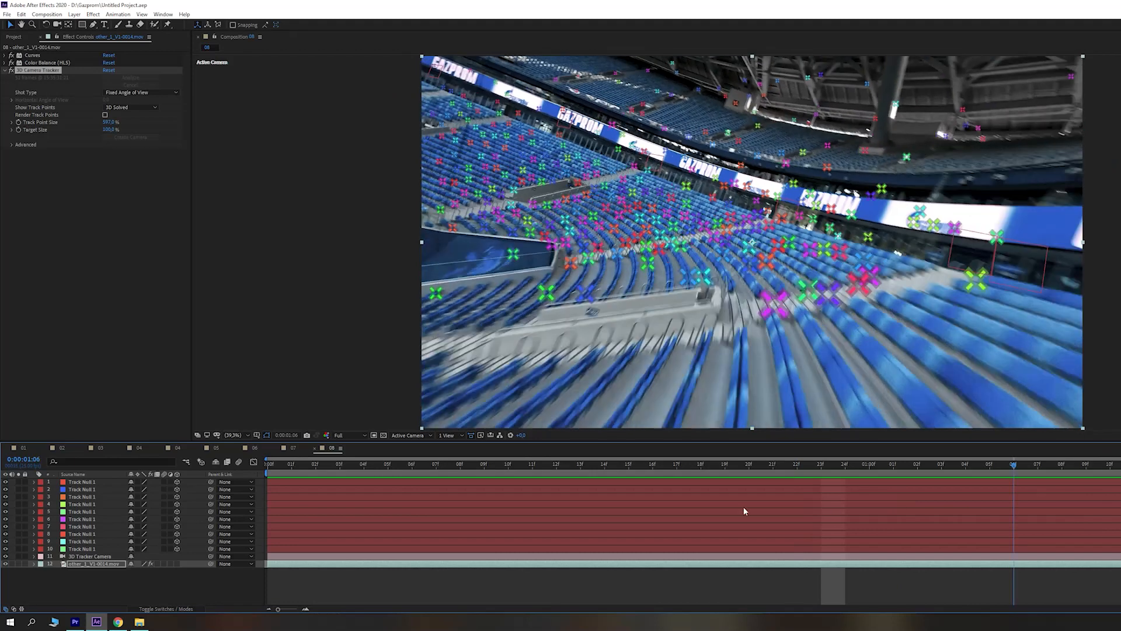
- Select all ten Track Null layers and preview how they follow the stadium footage
click(90, 483)
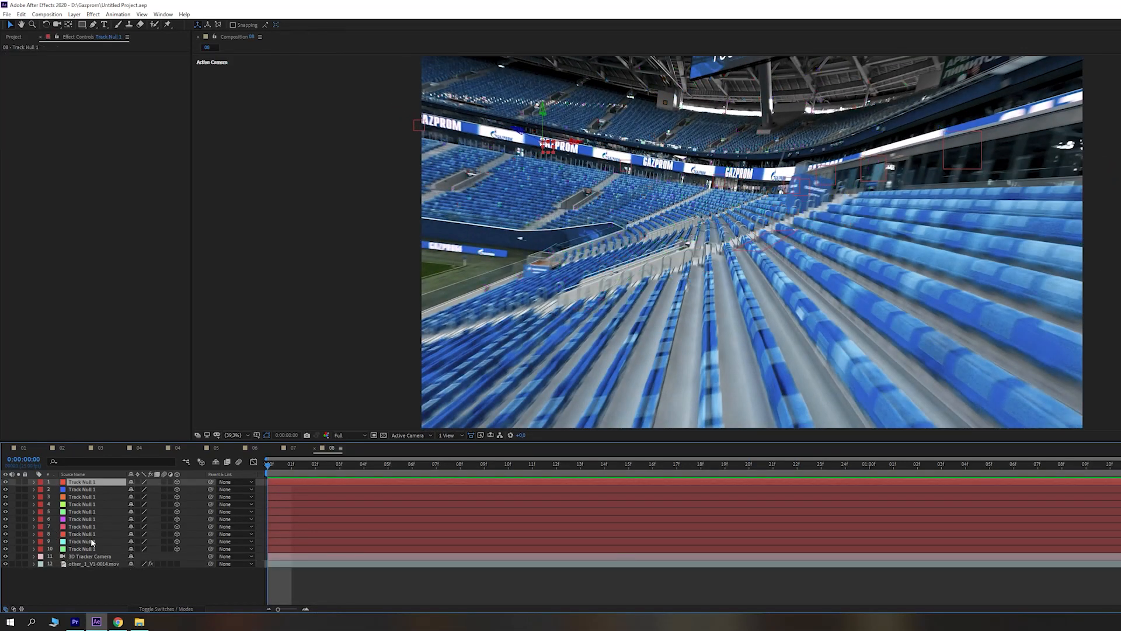
shift+click(91, 549)
key(space)
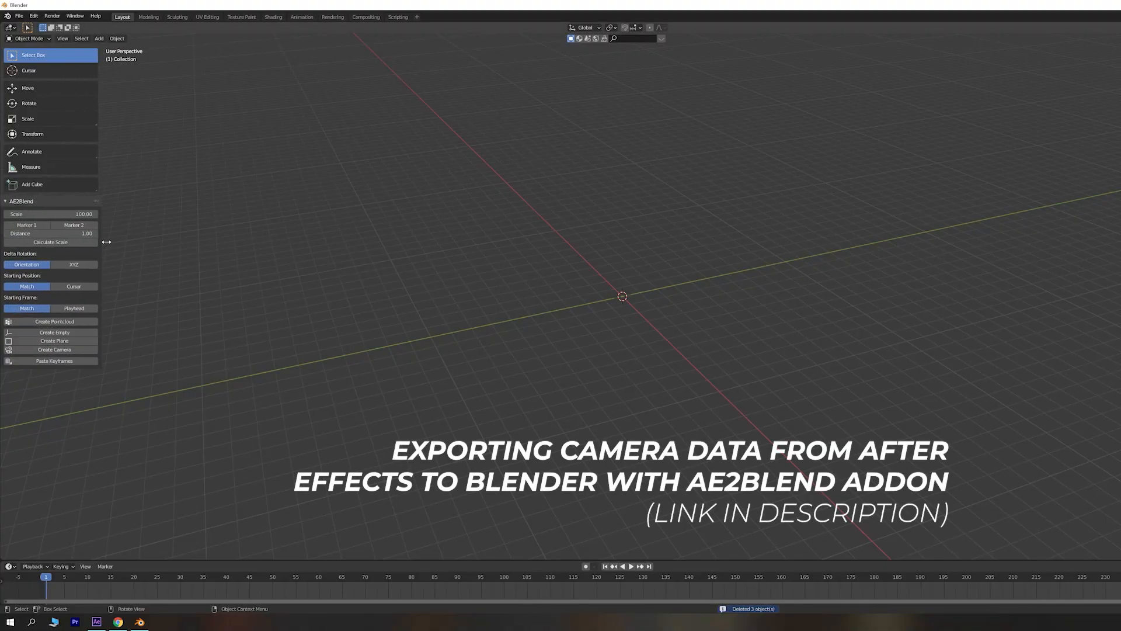
- Switch to After Effects and copy the Position and Orientation keyframes of the 3D Tracker Camera layer
drag(107, 241, 102, 241)
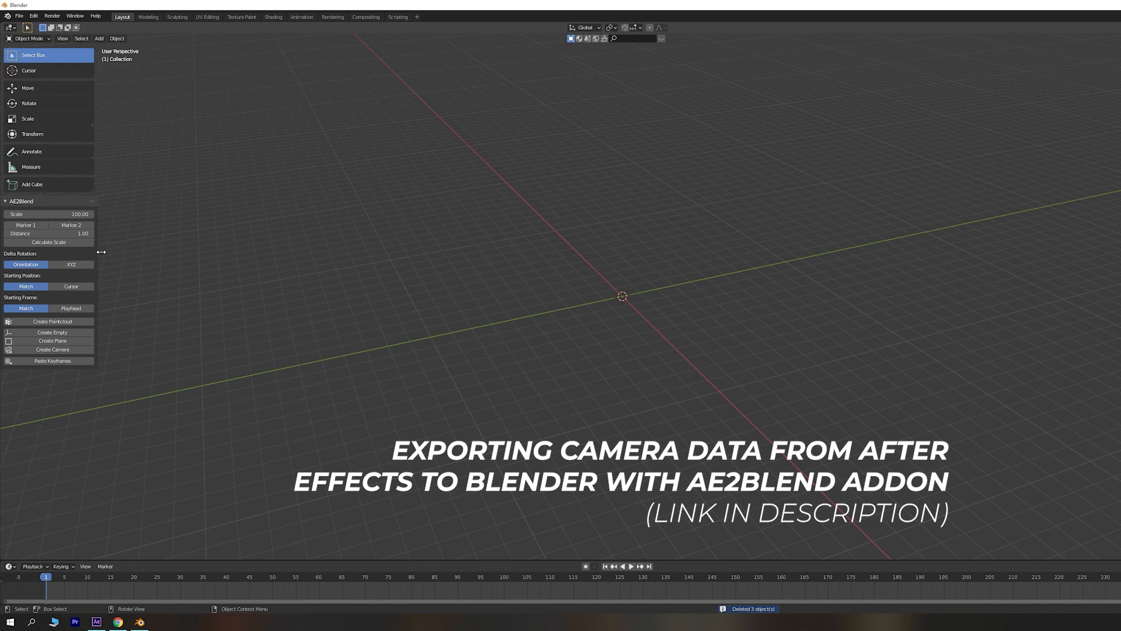
click(97, 621)
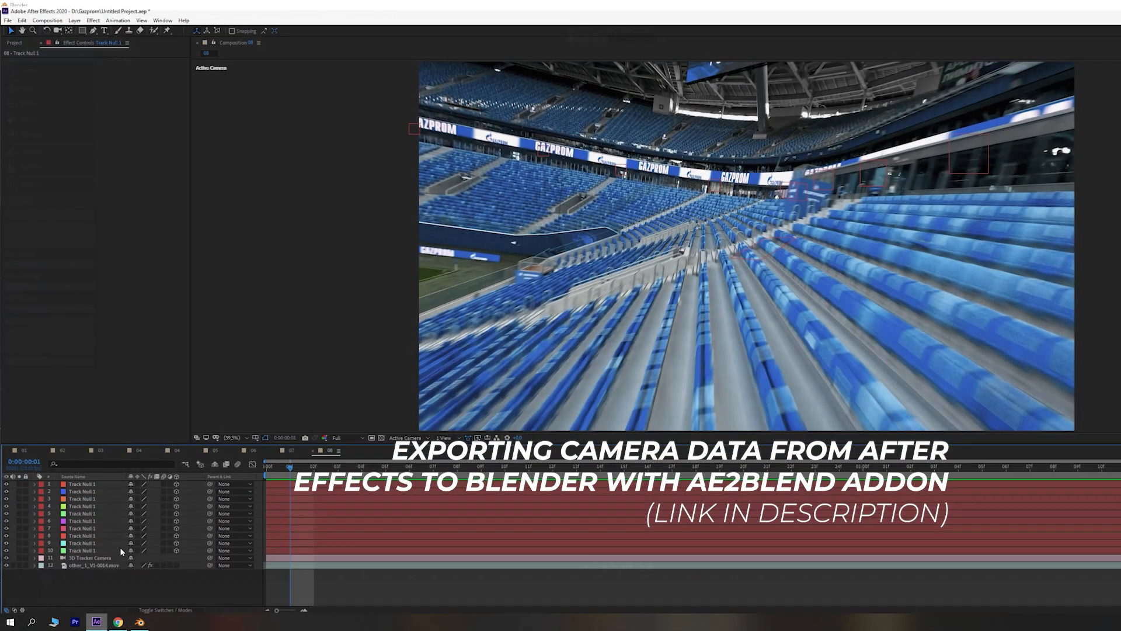
click(90, 564)
click(88, 556)
key(u)
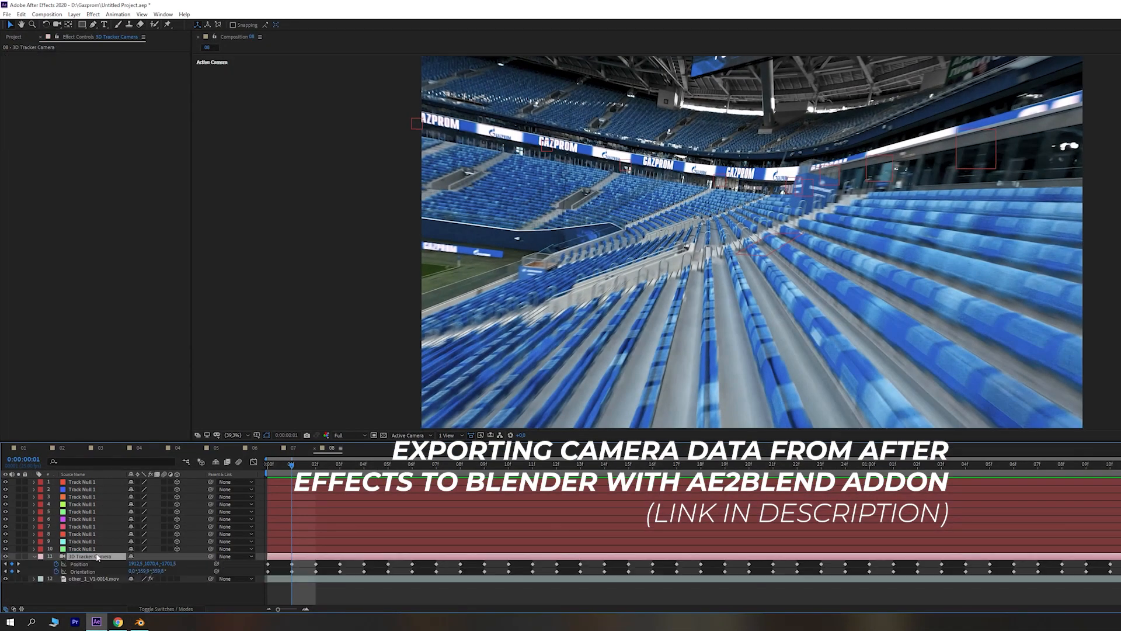
click(79, 563)
shift+click(90, 572)
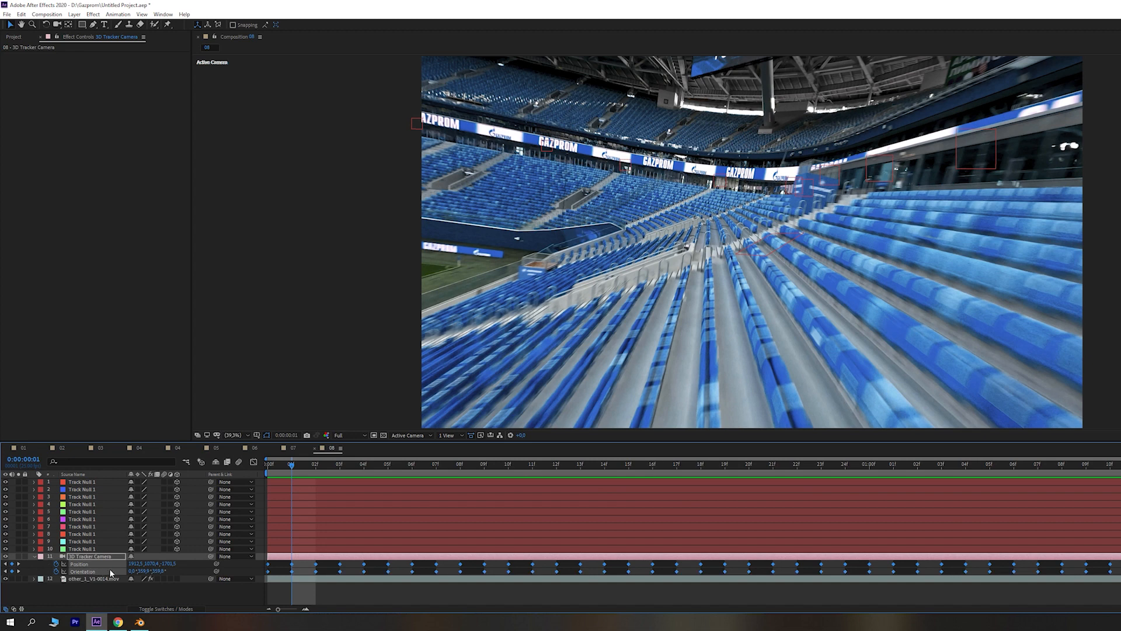
- Switch to Blender and create a camera from the copied keyframes with the AE2Blend add-on
click(140, 621)
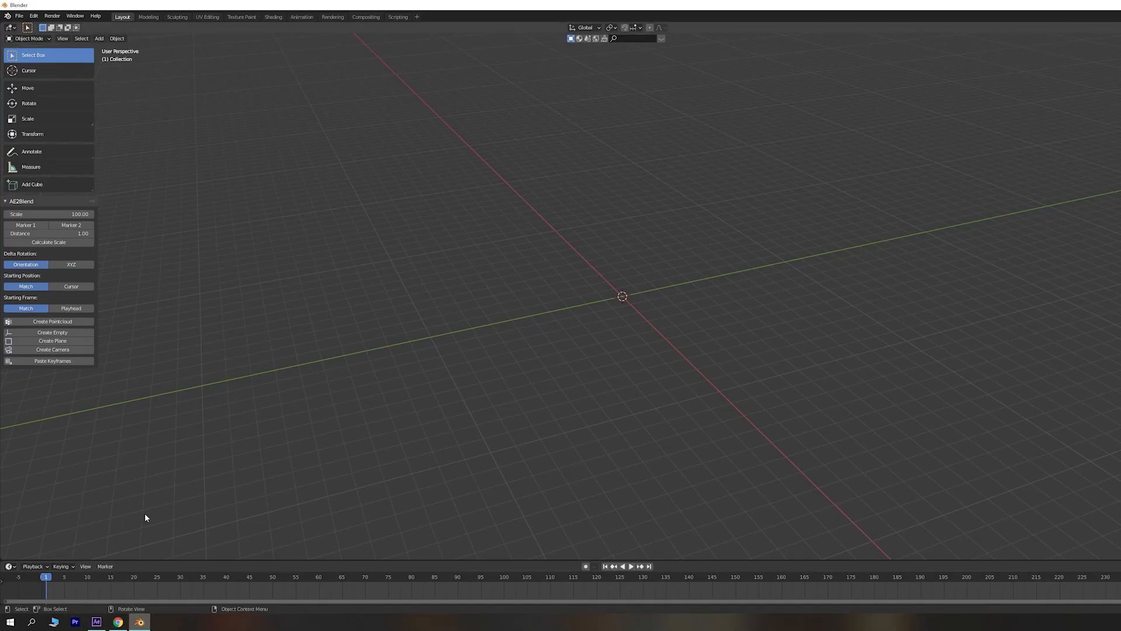
click(74, 350)
middle_drag(559, 346, 538, 239)
- Play the animation through the imported camera's view to check its movement
click(463, 315)
key(KP_Decimal)
key(alt+a)
key(space)
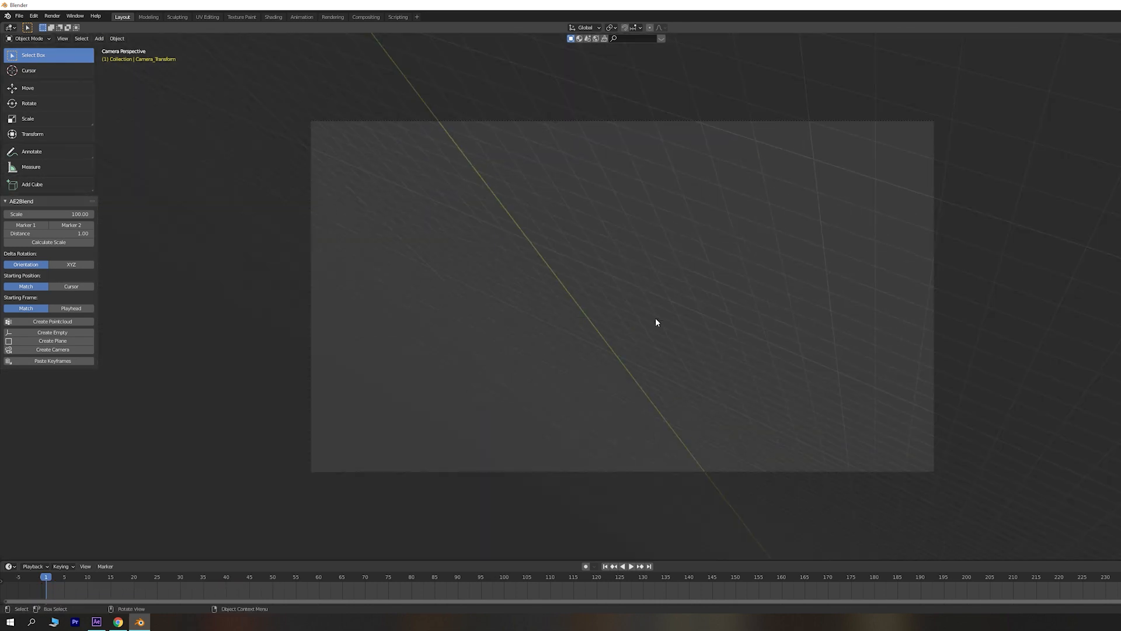
scroll(517, 581, down, 2)
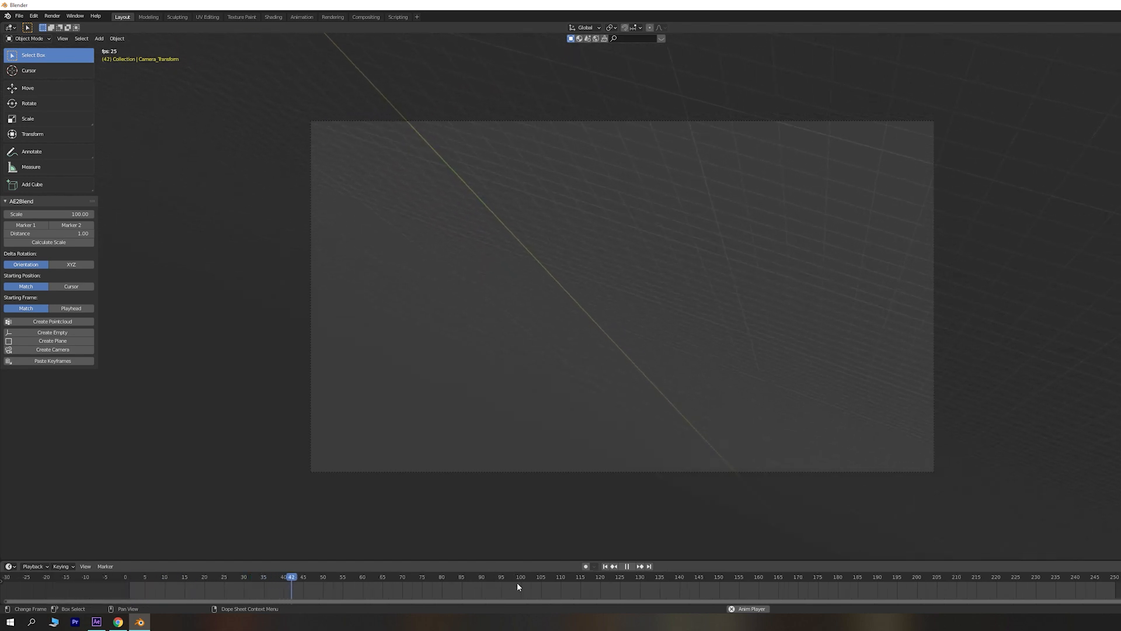
key(space)
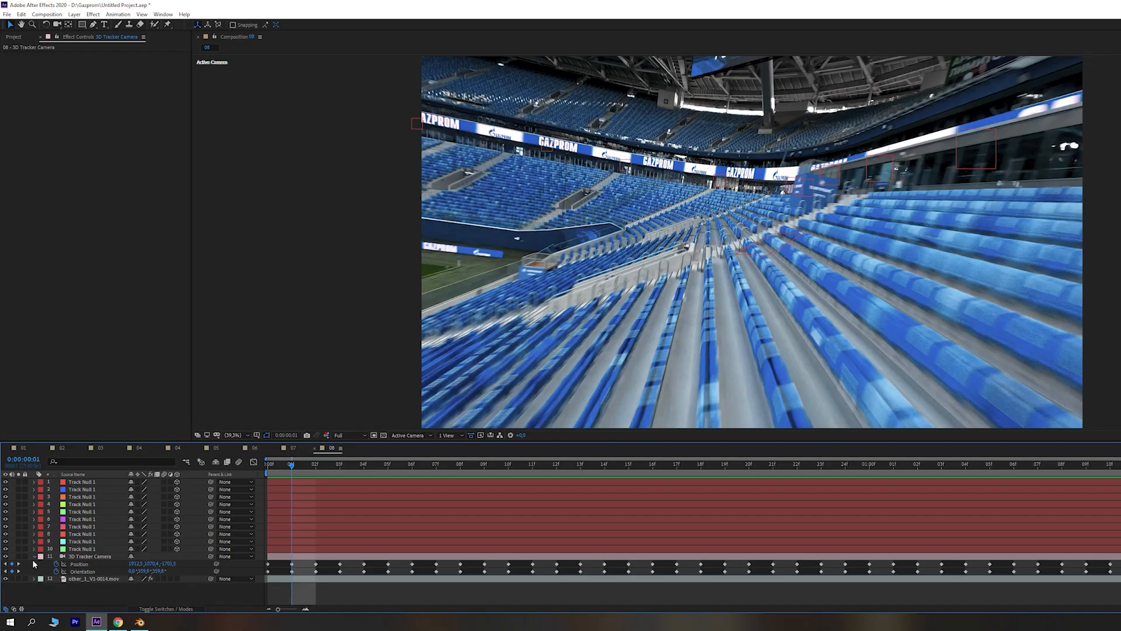
- Return to After Effects and reveal the Position property of all Track Null layers
click(97, 622)
click(79, 563)
shift+click(82, 571)
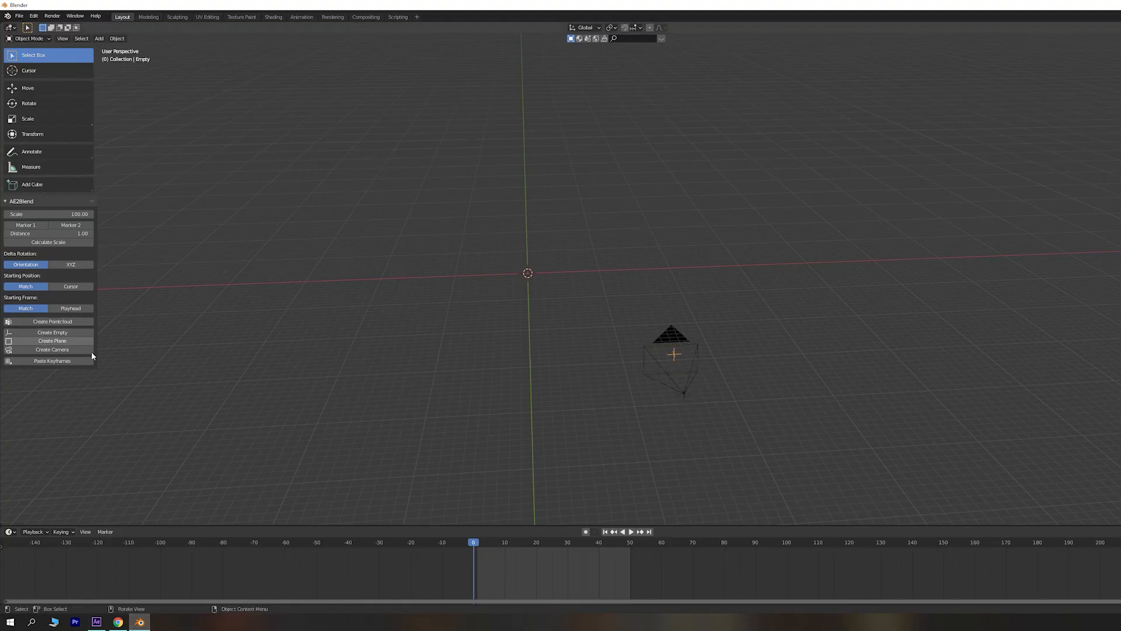
click(97, 622)
click(87, 541)
shift+click(104, 483)
key(p)
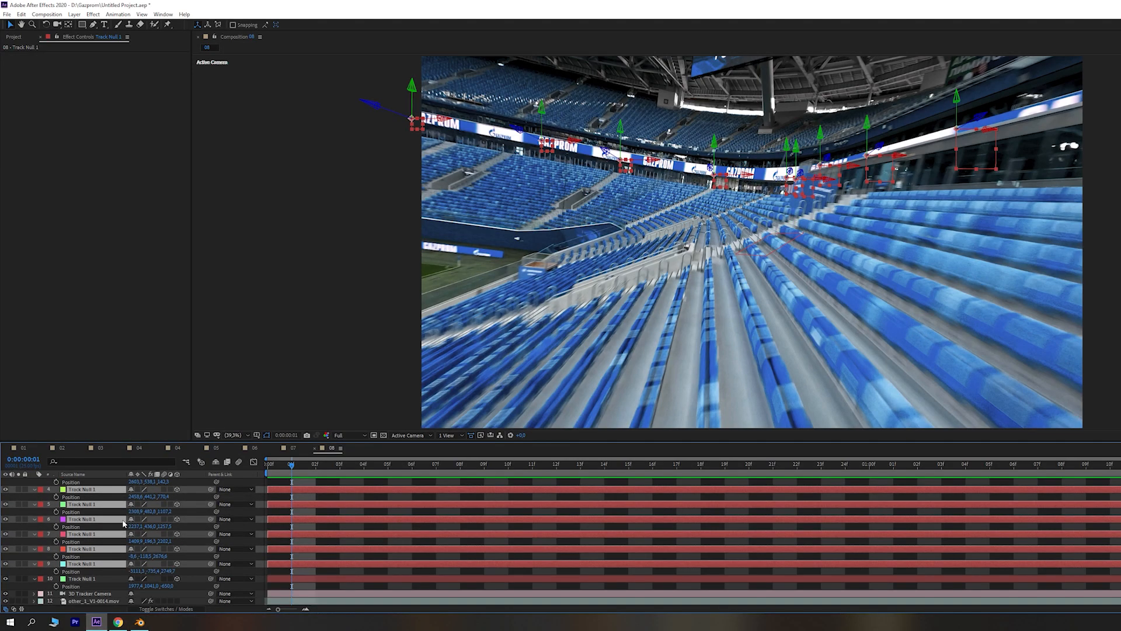
- Copy the positions of Track Null layers 9 to 5 one by one and create an AE2Blend empty in Blender from each
click(88, 569)
click(96, 576)
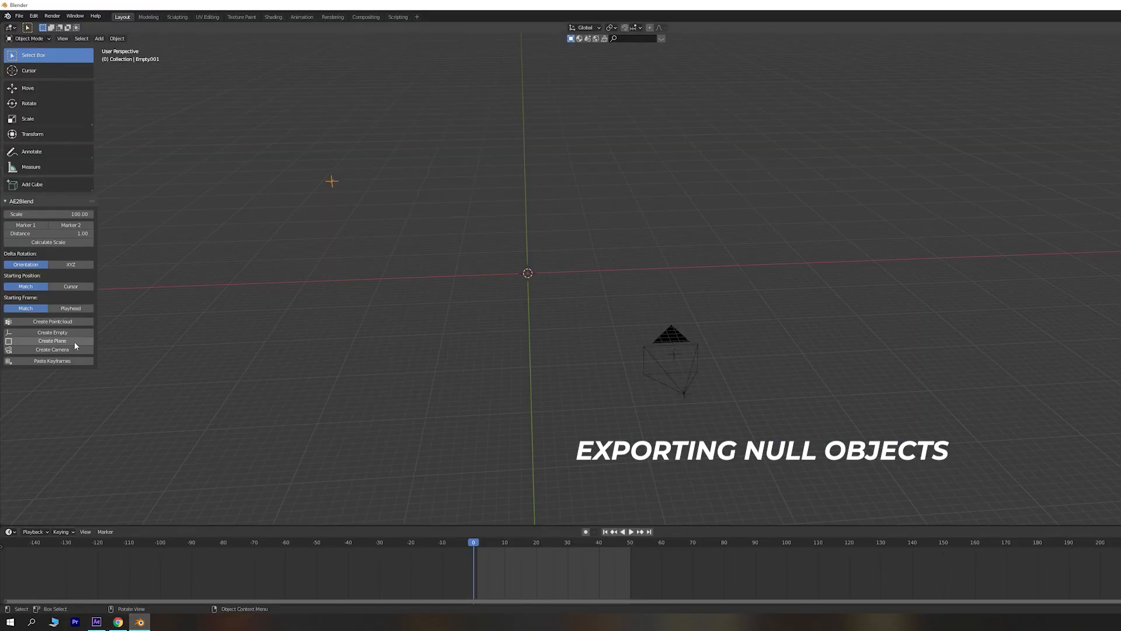
click(64, 332)
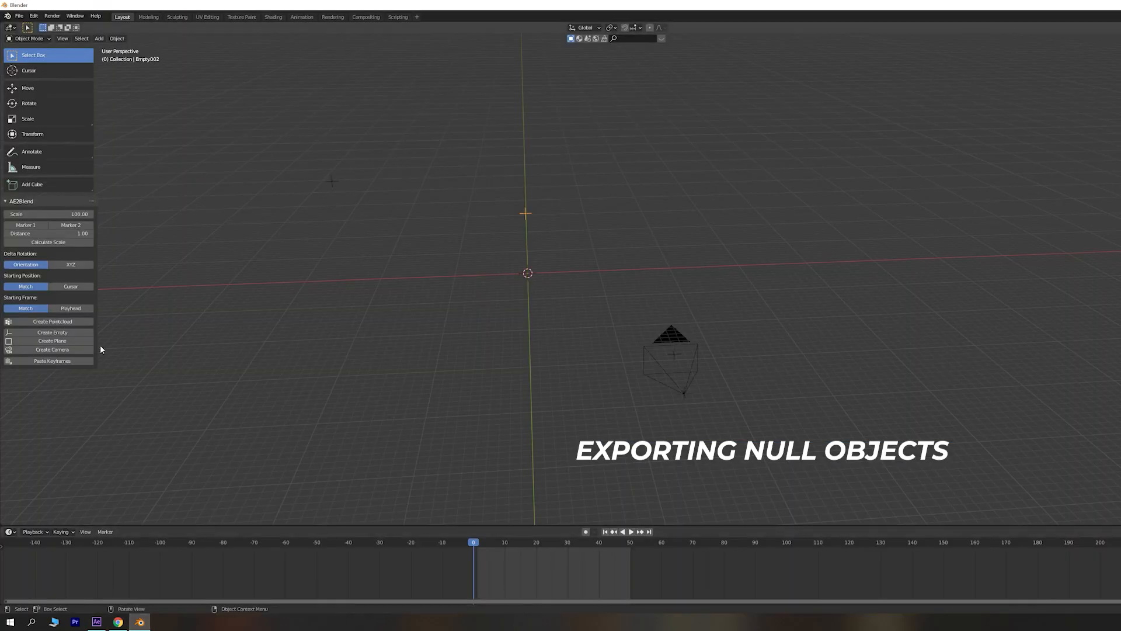
click(64, 333)
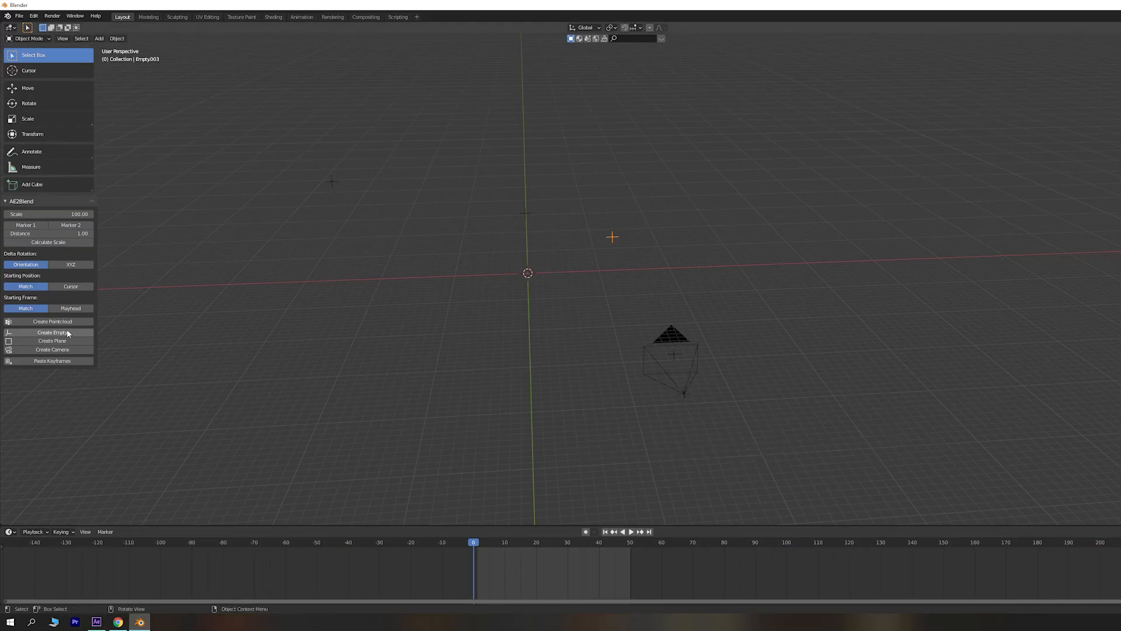
click(66, 332)
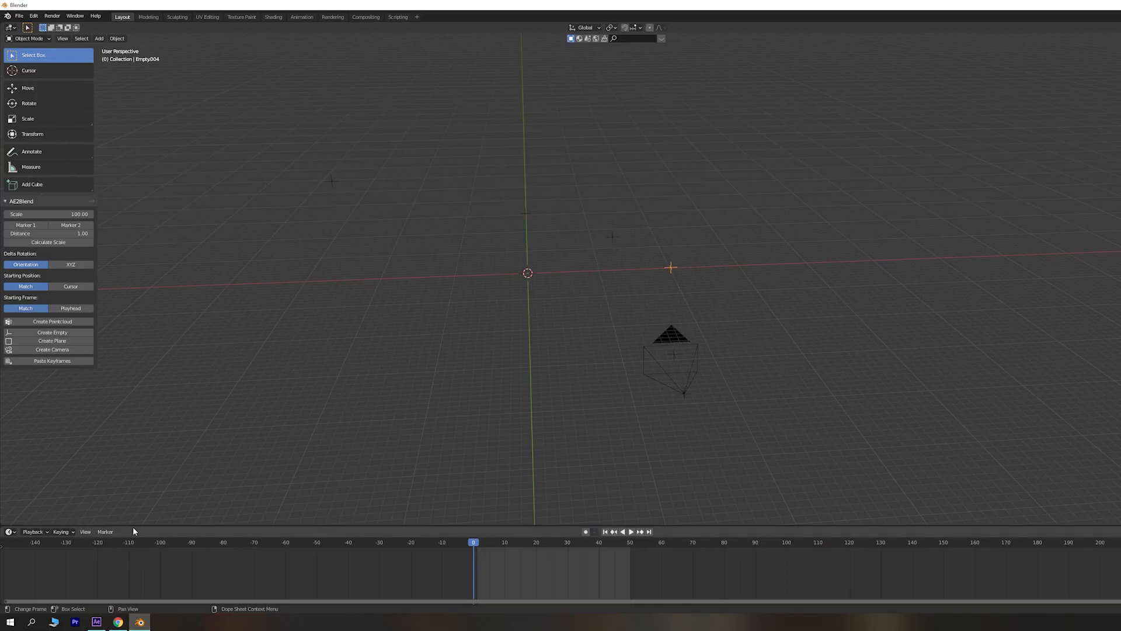
click(73, 333)
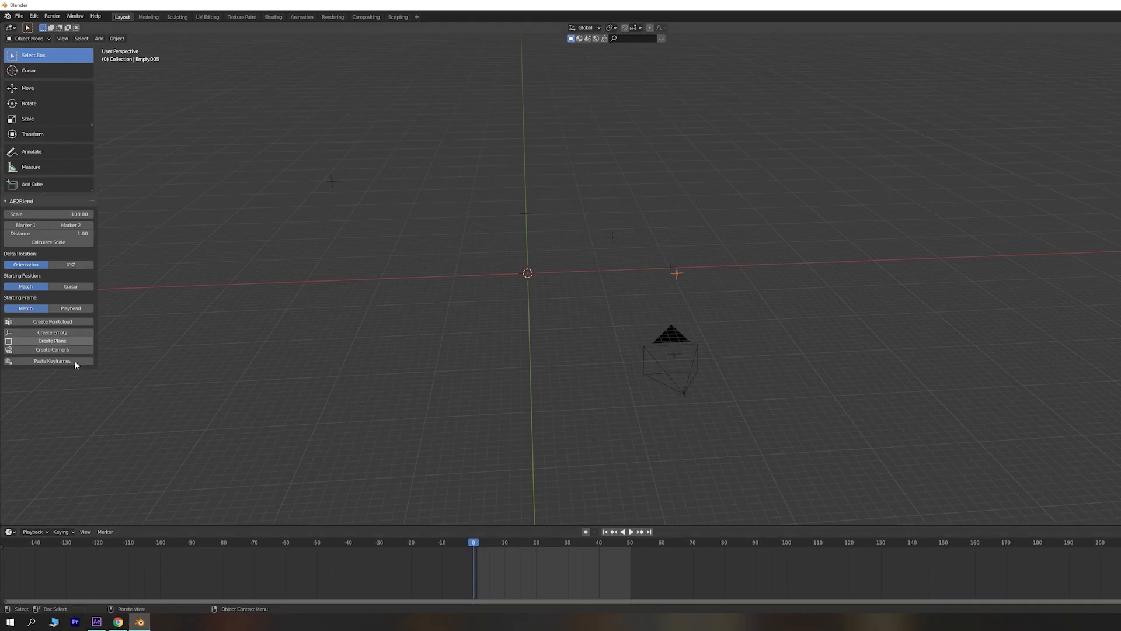
- Create AE2Blend empties in Blender from the copied positions of the remaining Track Null layers, 4 to 1
click(97, 621)
click(139, 622)
click(73, 334)
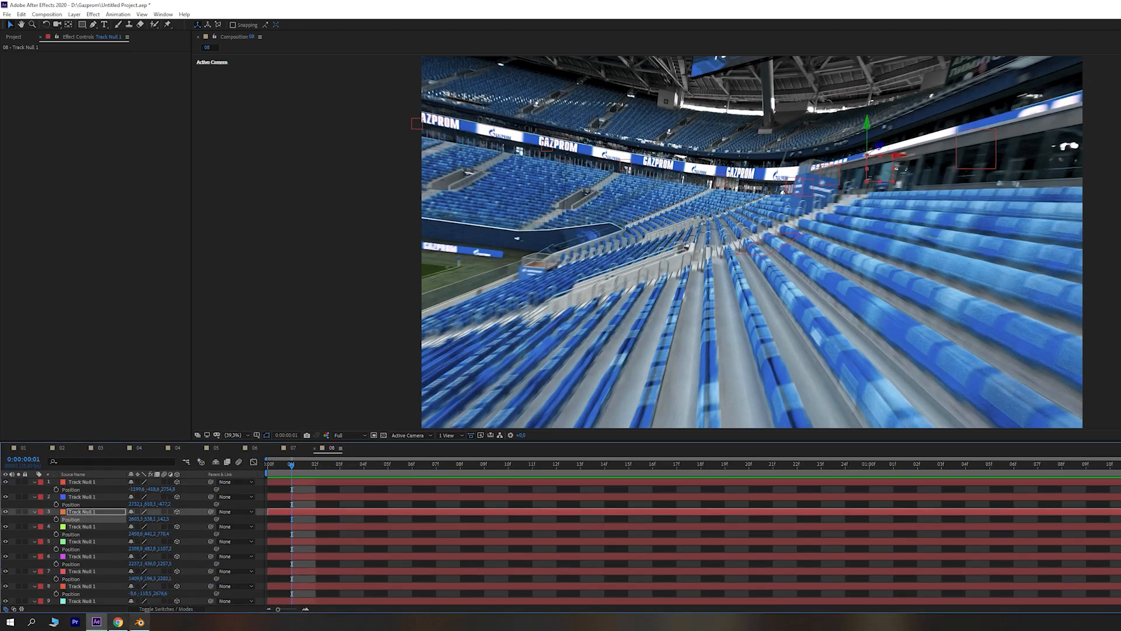
click(63, 333)
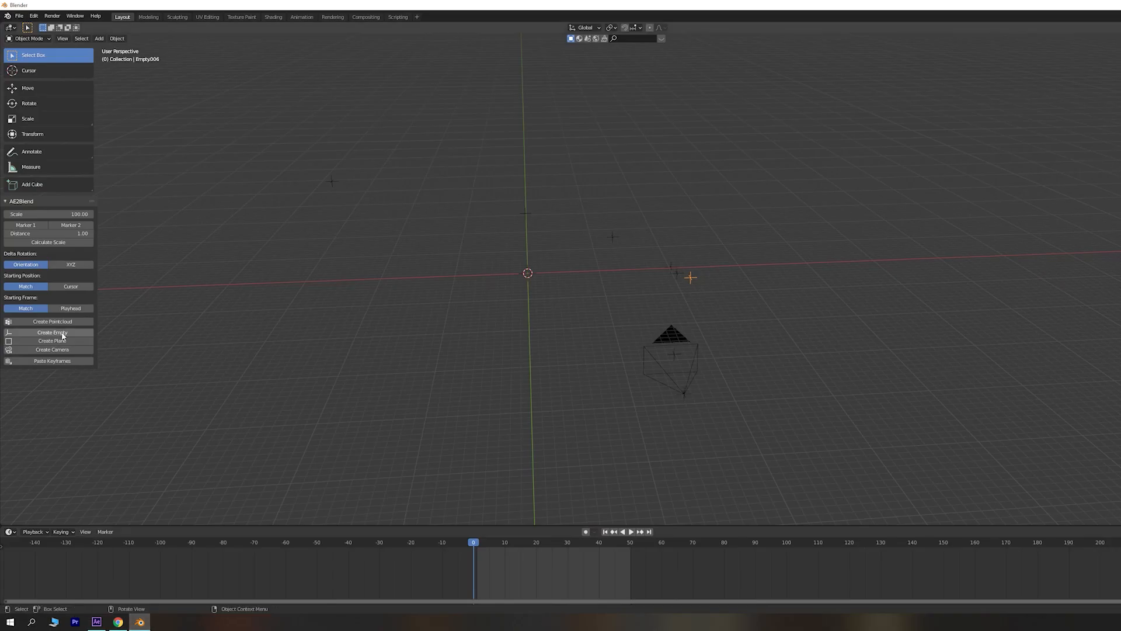
click(63, 333)
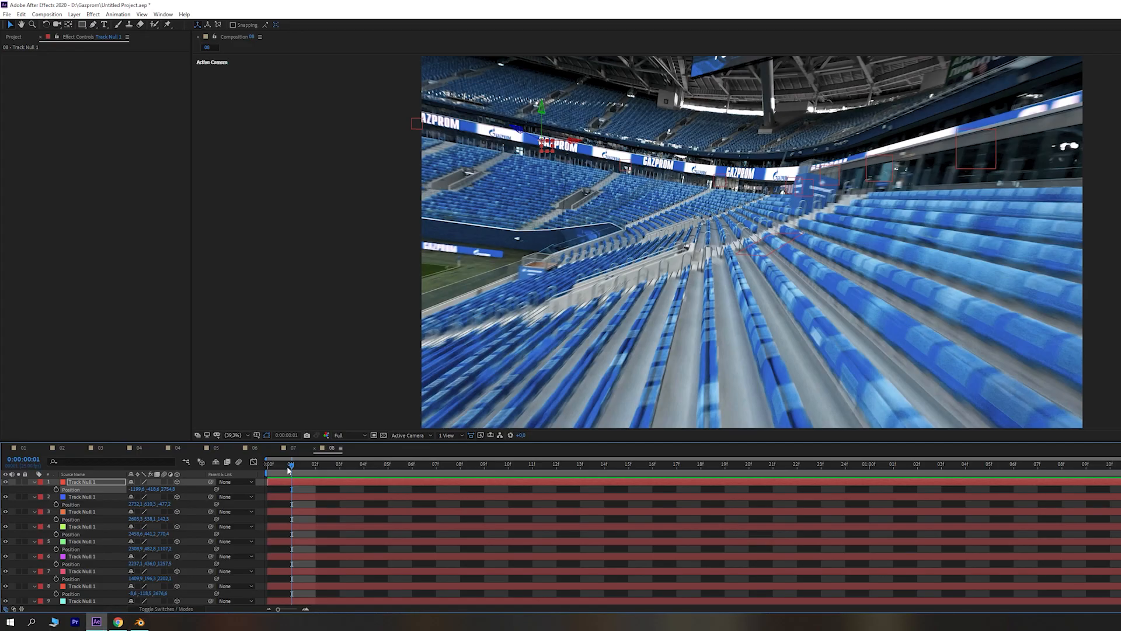
- In After Effects, advance the composition to 0:00:02:00, collapse all layer properties and save the project
key(space)
key(space)
key(ctrl+a)
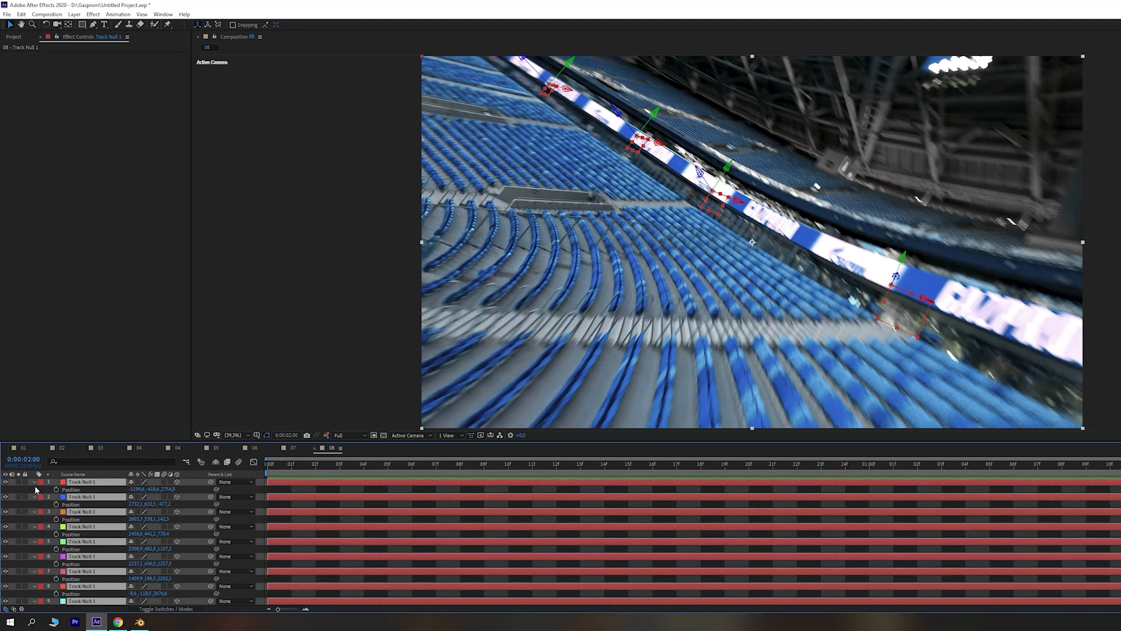
click(34, 482)
click(98, 581)
key(ctrl+s)
- Create a null from a 3D Camera Tracker point on the upper part of the stadium's banner in the footage layer
click(94, 563)
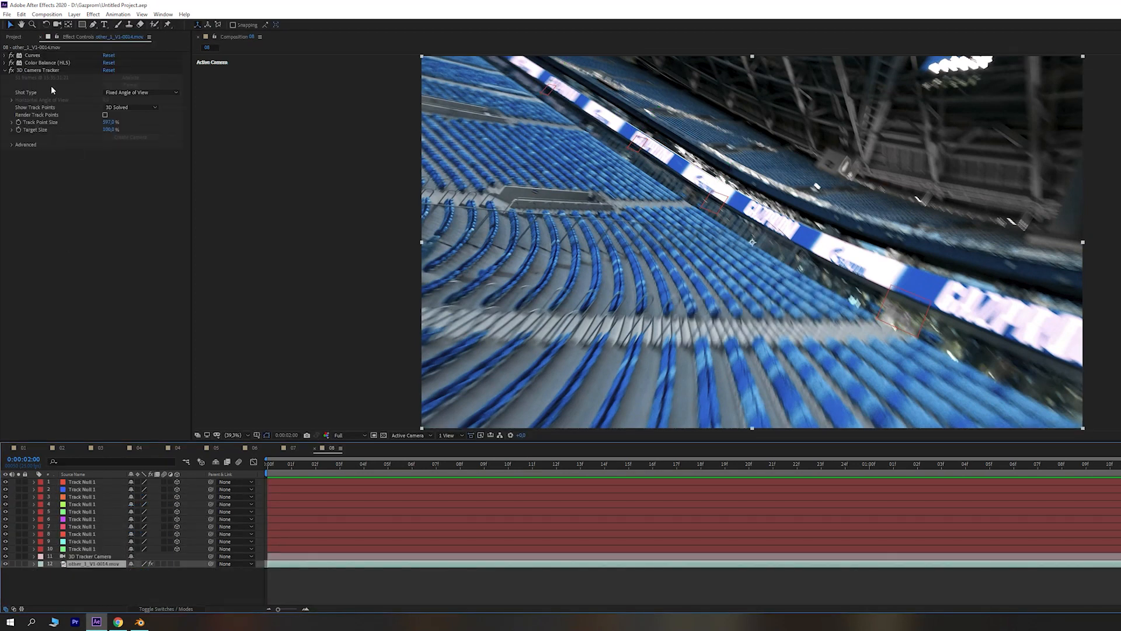
click(38, 70)
right_click(601, 121)
click(643, 146)
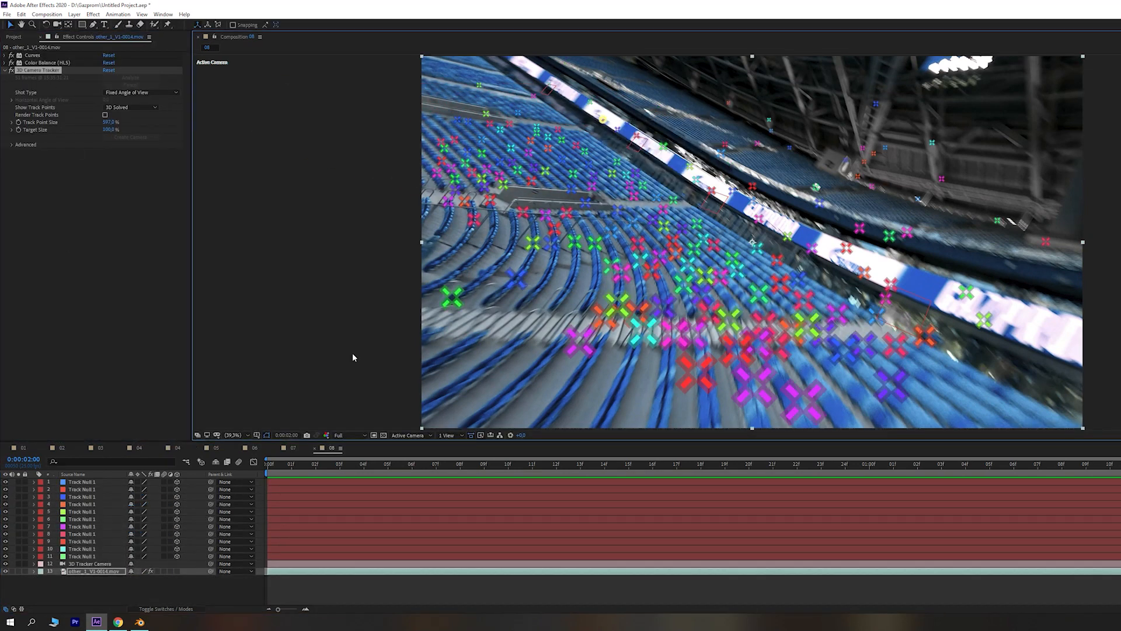
- Set the new null's Scale to 800%, matching the Track Null layer below it
click(95, 575)
click(95, 483)
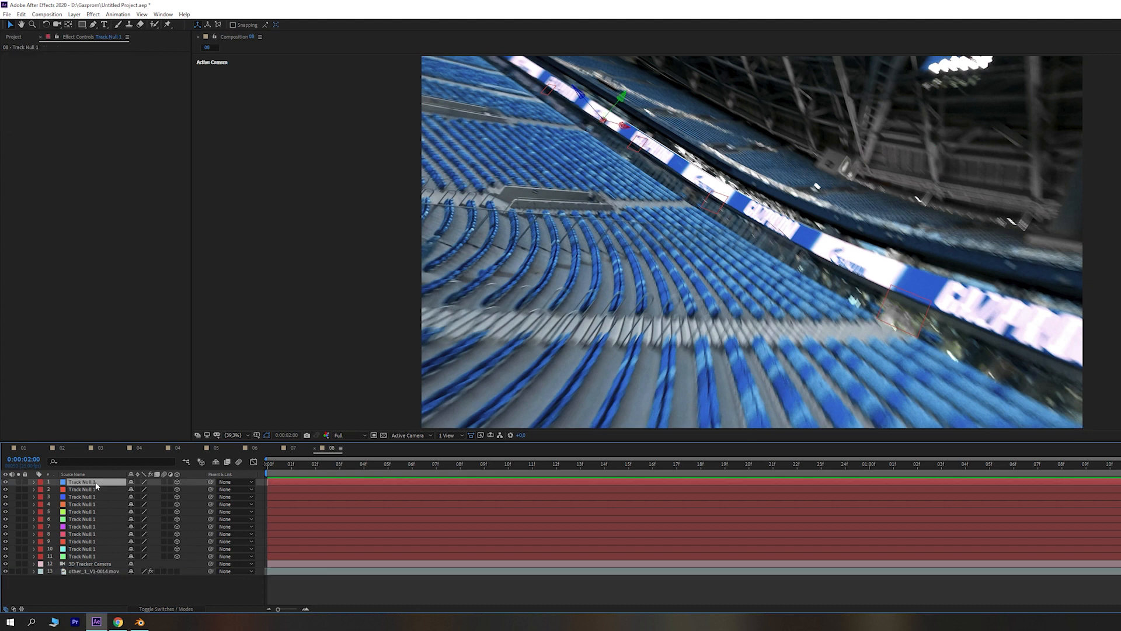
key(s)
click(93, 497)
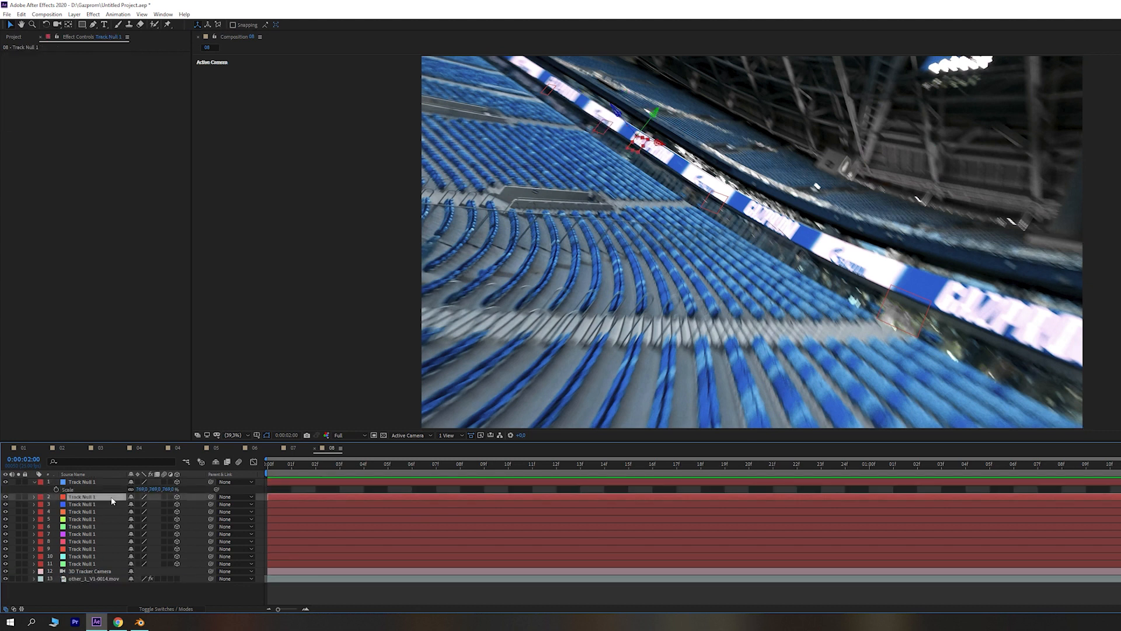
text(s)
text(800)
key(Return)
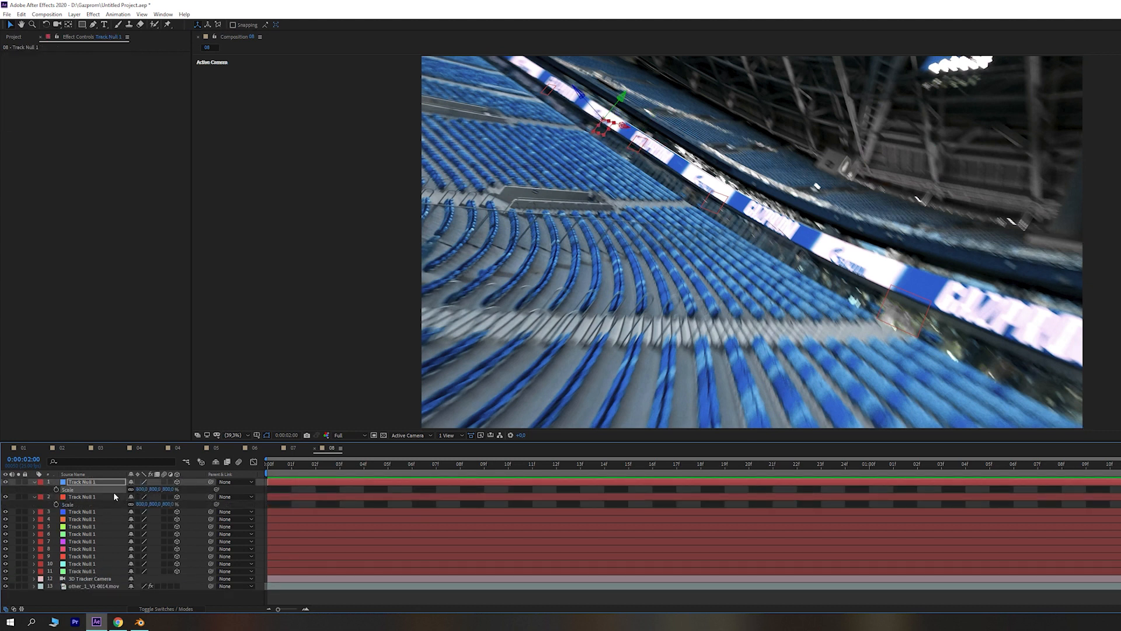
- Create an AE2Blend empty in Blender from the new null's data and return to After Effects
click(140, 621)
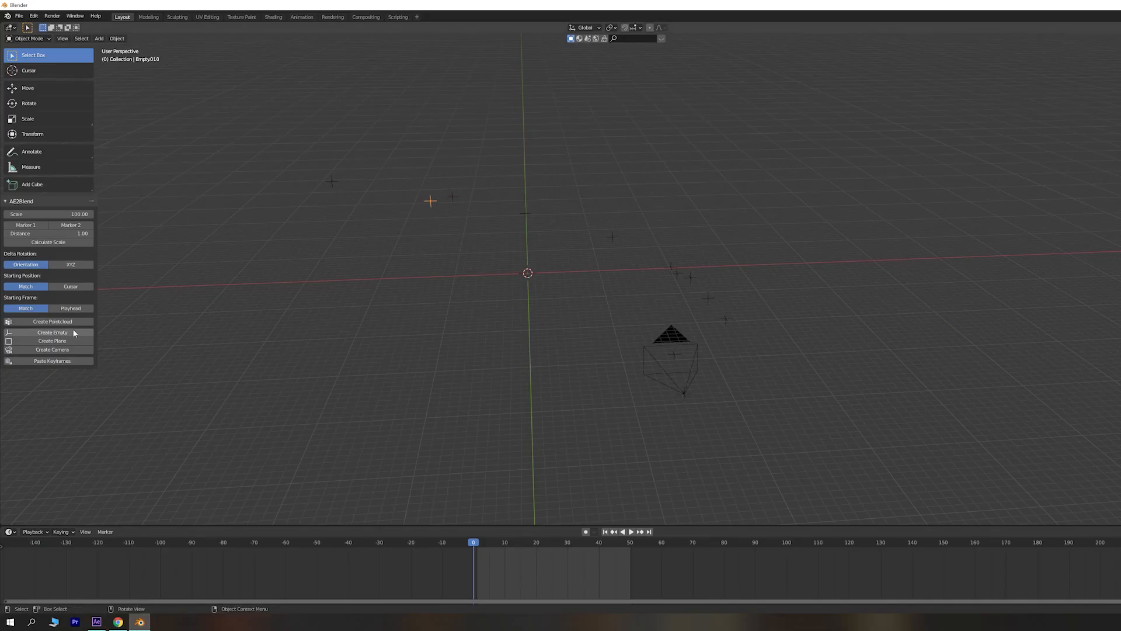
click(74, 332)
key(alt+Tab)
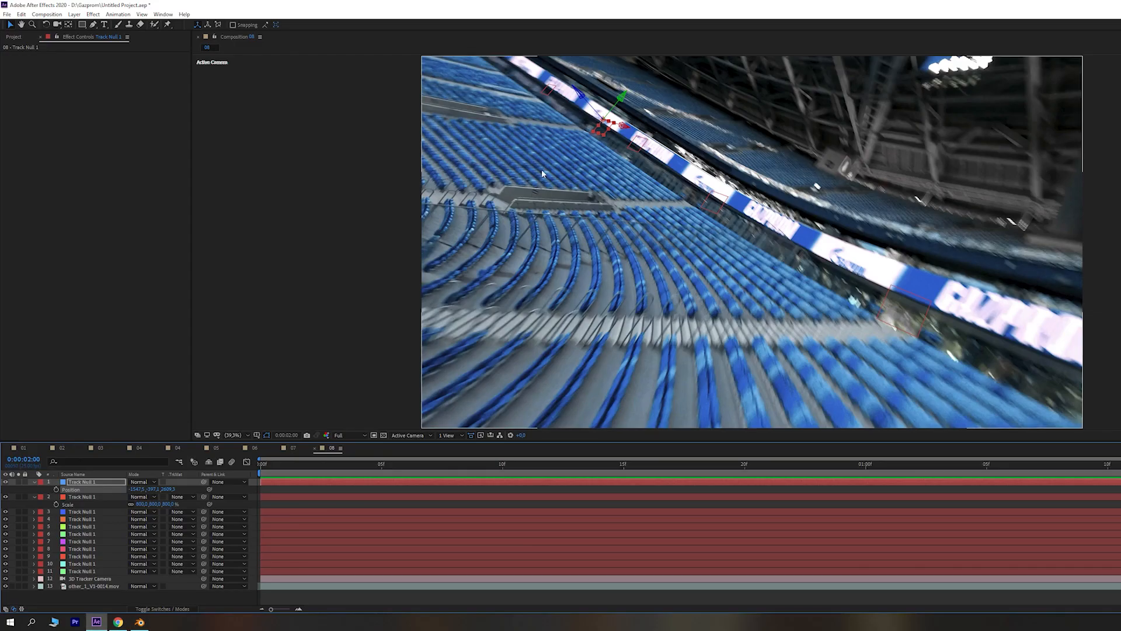
- Create another null from a 3D Camera Tracker point farther up the stadium's banner
click(99, 587)
click(51, 70)
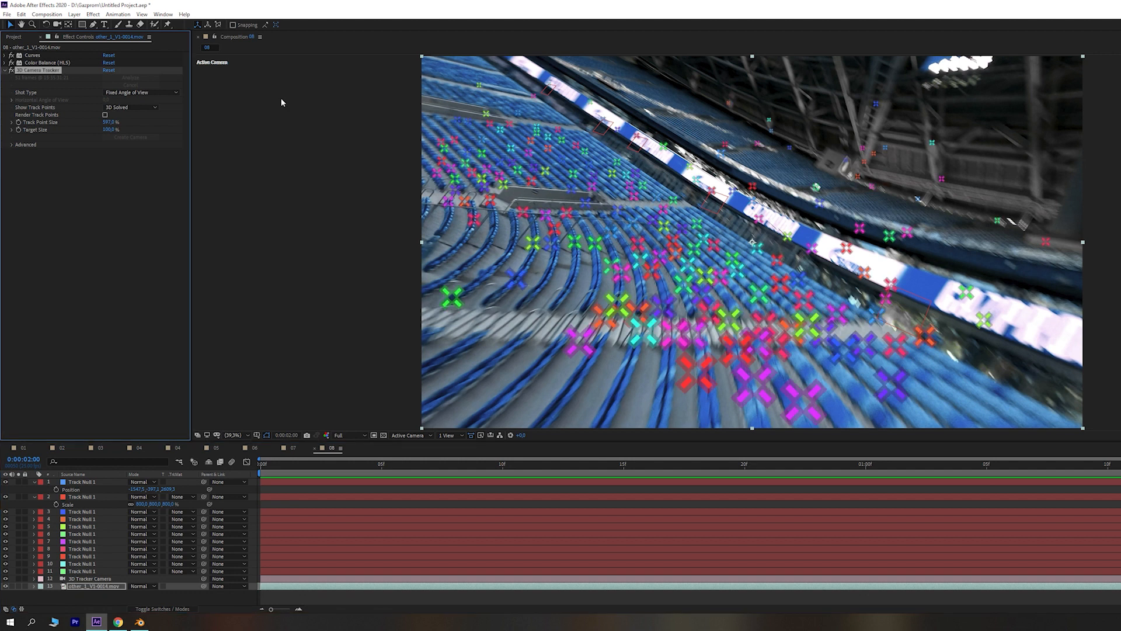
right_click(590, 105)
click(619, 182)
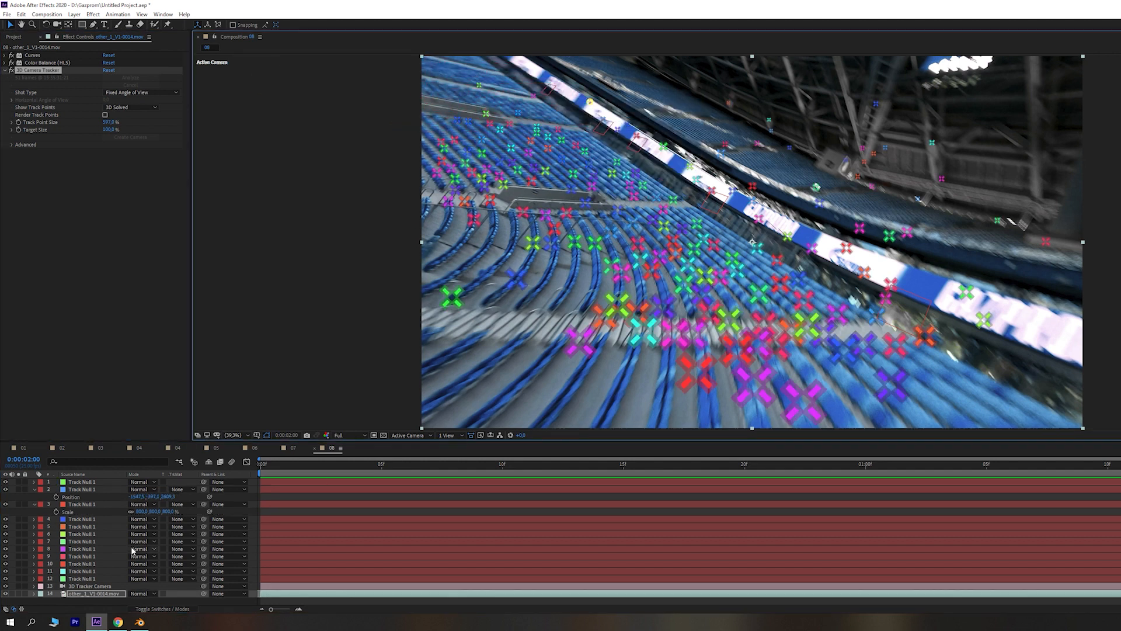
- Copy the newest null's Position and create a matching AE2Blend empty from it in Blender
key(s)
click(143, 489)
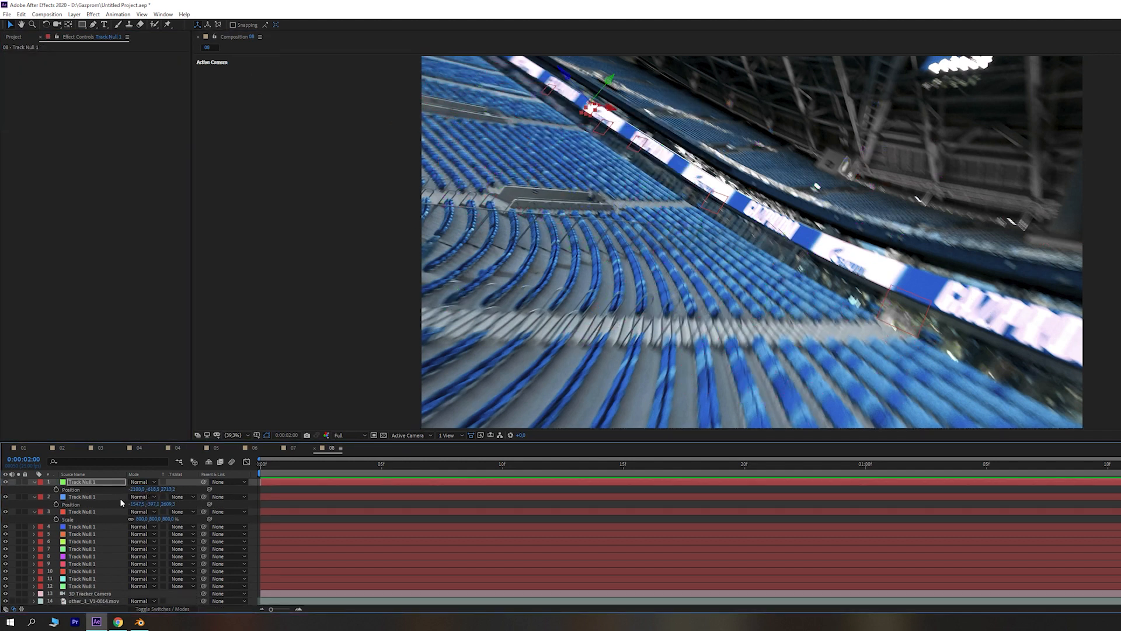
click(139, 621)
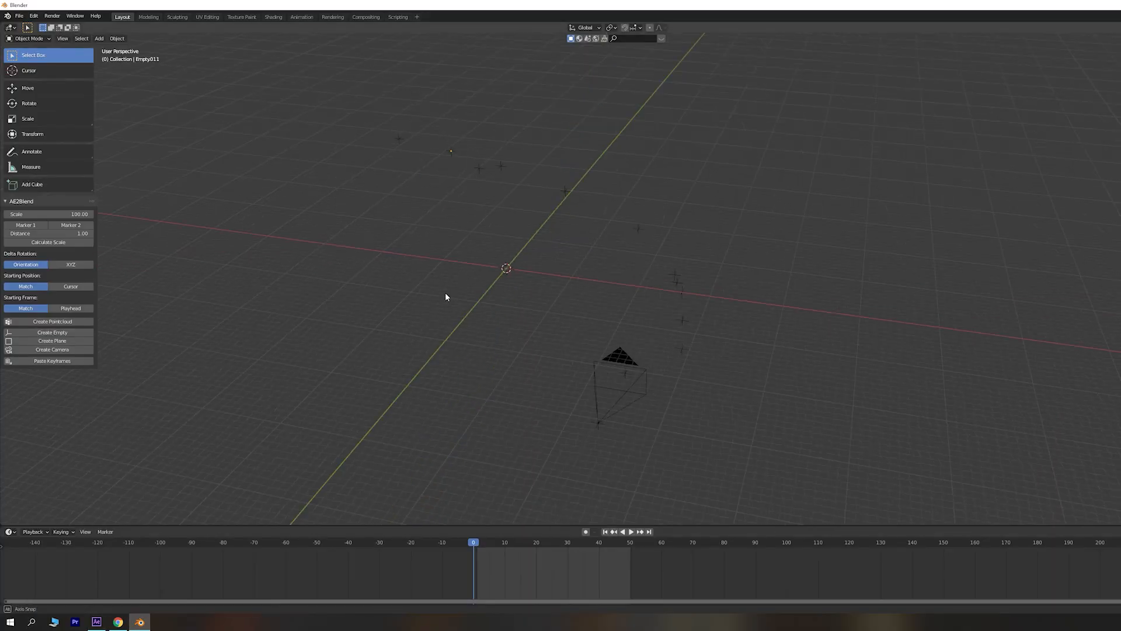
- Inspect the layout of the empties and play the animation through the camera's view
middle_drag(681, 305, 658, 281)
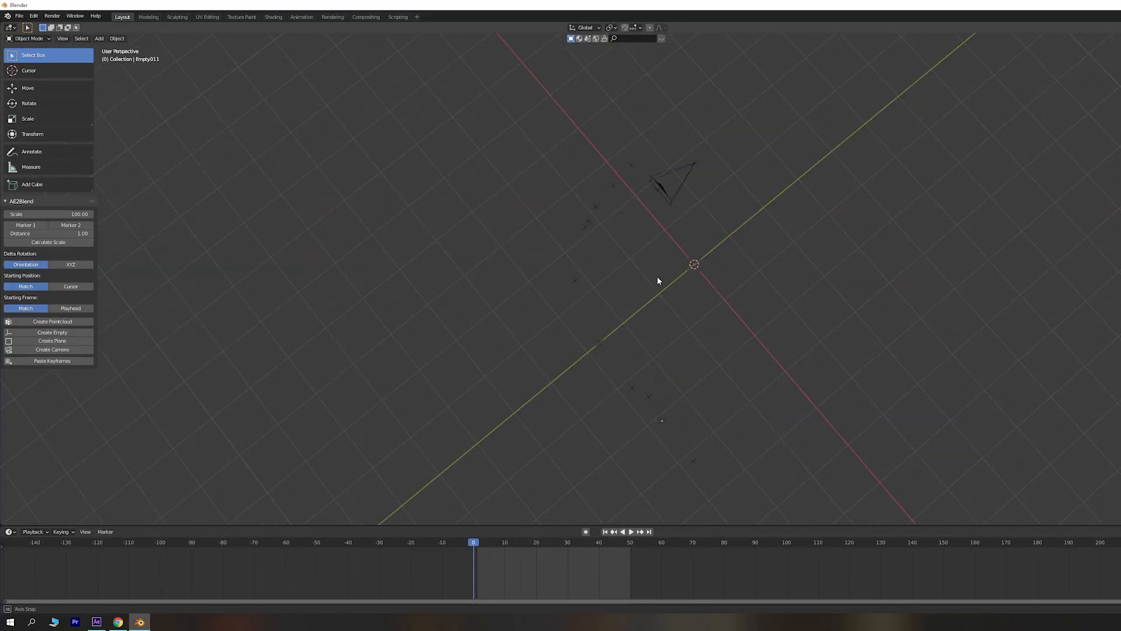
key(KP_0)
key(space)
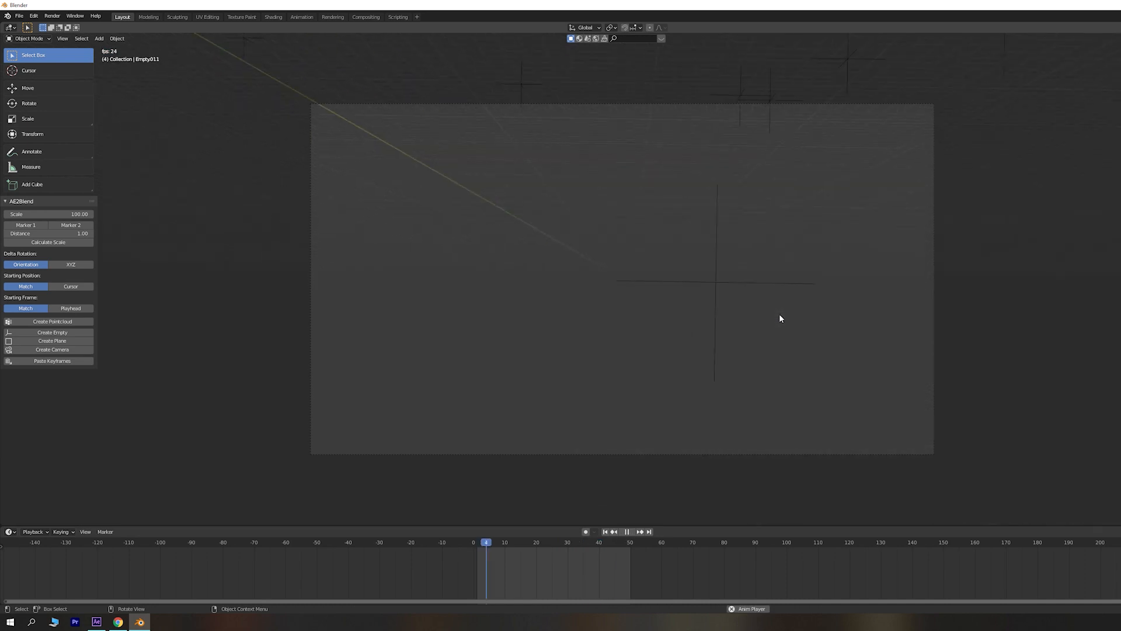
key(Home)
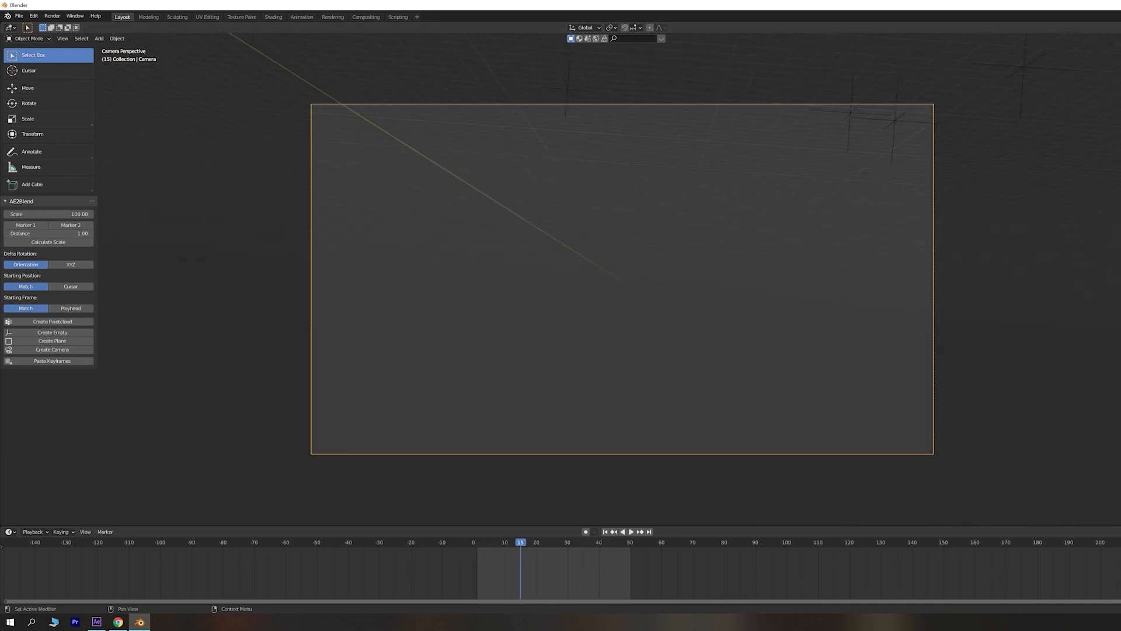
- At frame 0, select all the track empties together with the camera and parent them to the camera object
click(644, 530)
drag(630, 543, 473, 545)
scroll(505, 425, down, 2)
drag(734, 307, 445, 230)
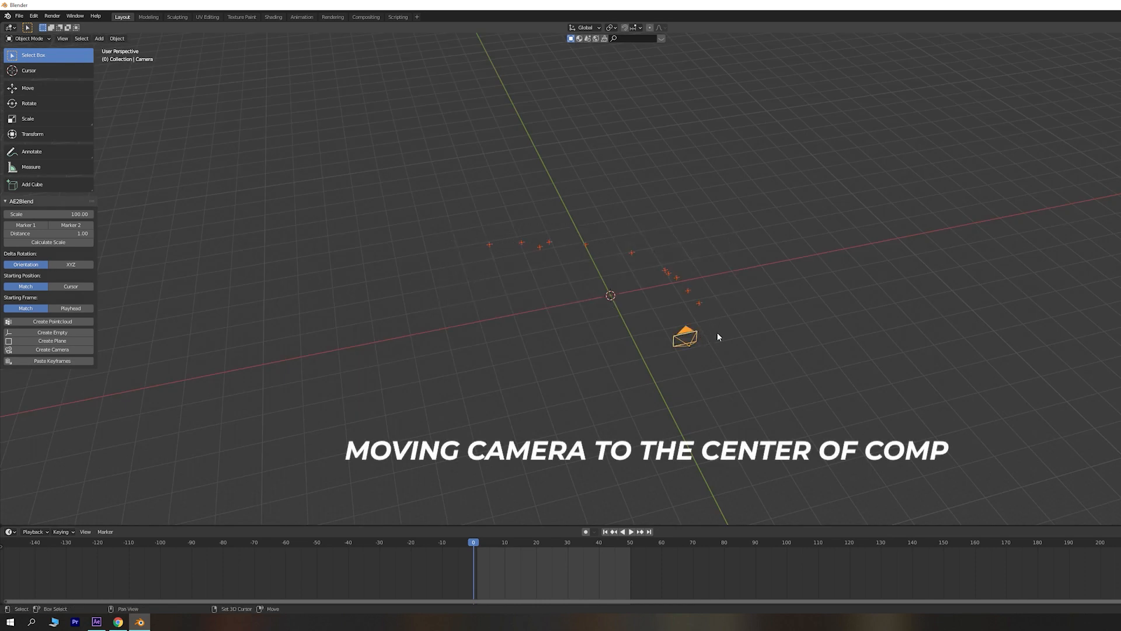
key(ctrl+p)
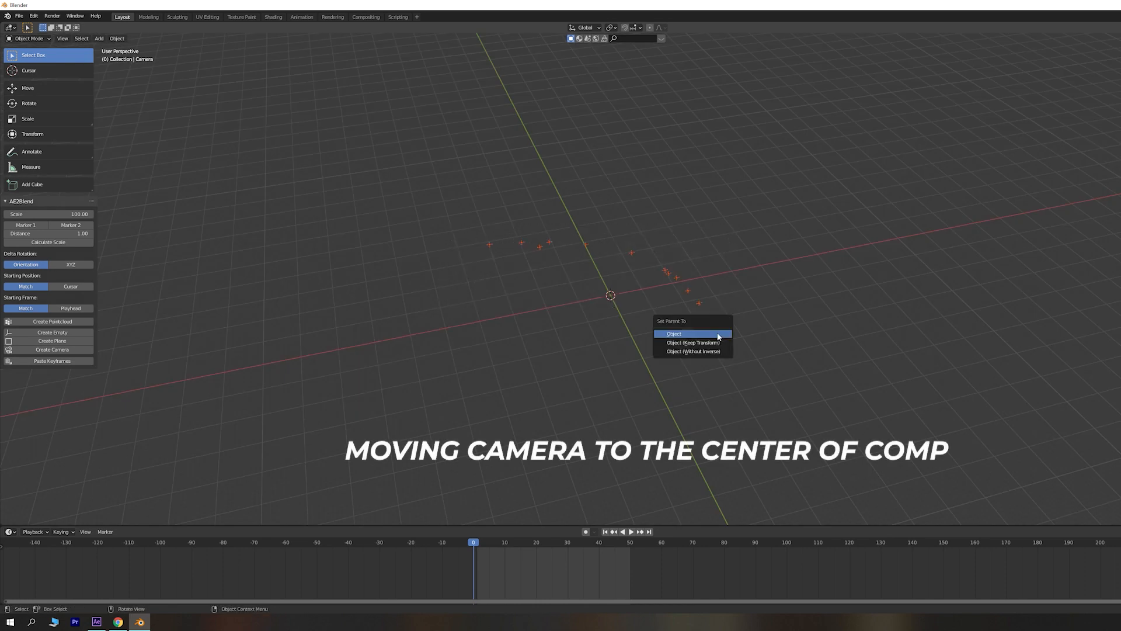
key(g)
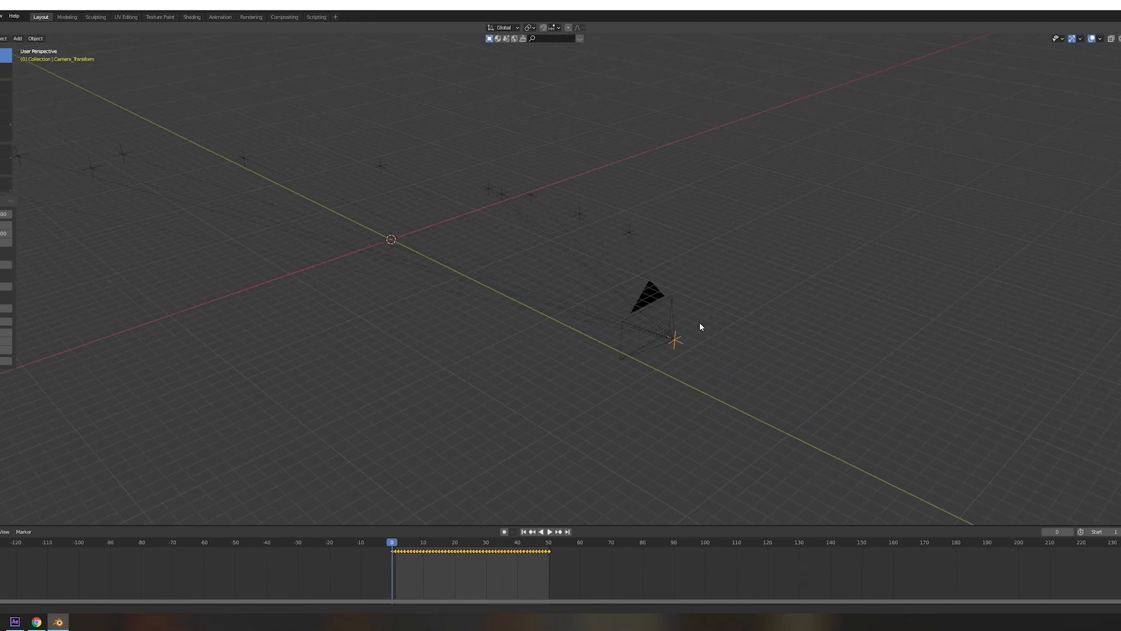
- Set the Camera_Transform empty's delta location to Y -17.619 m and Z 10.807 m, bringing the camera to the world origin on those axes
click(724, 301)
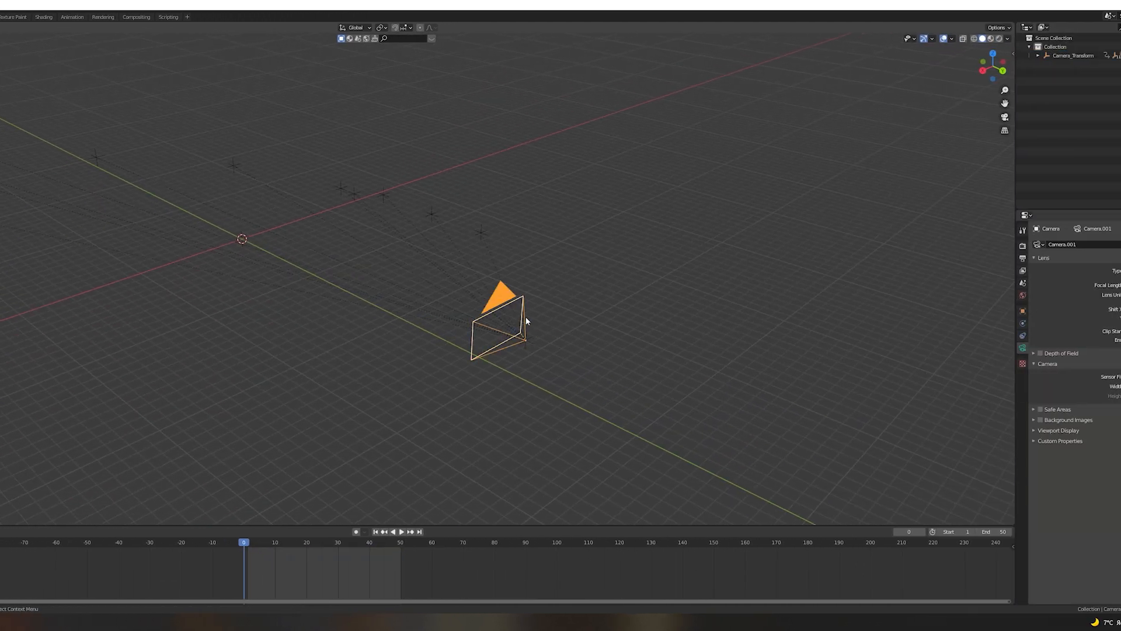
click(393, 340)
key(Escape)
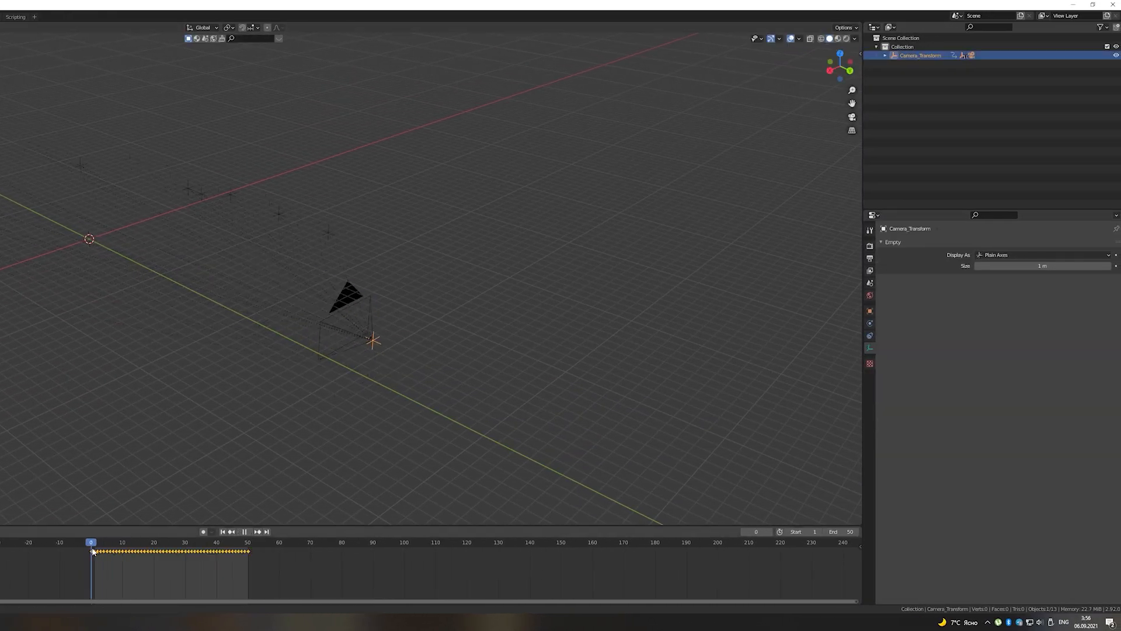
click(869, 311)
click(908, 369)
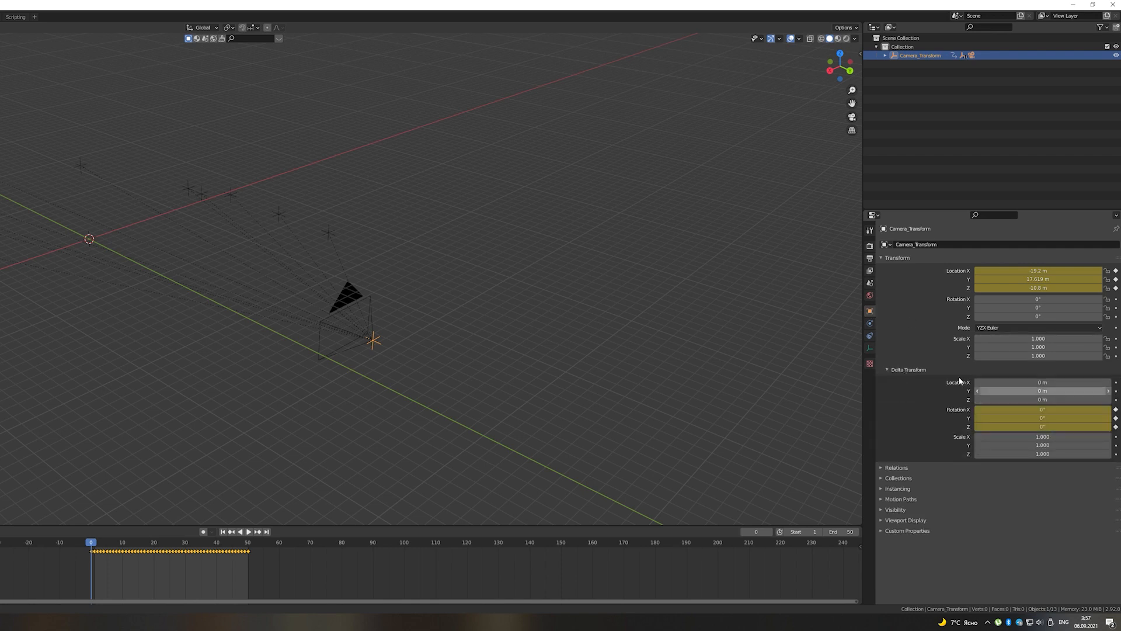
key(KP_3)
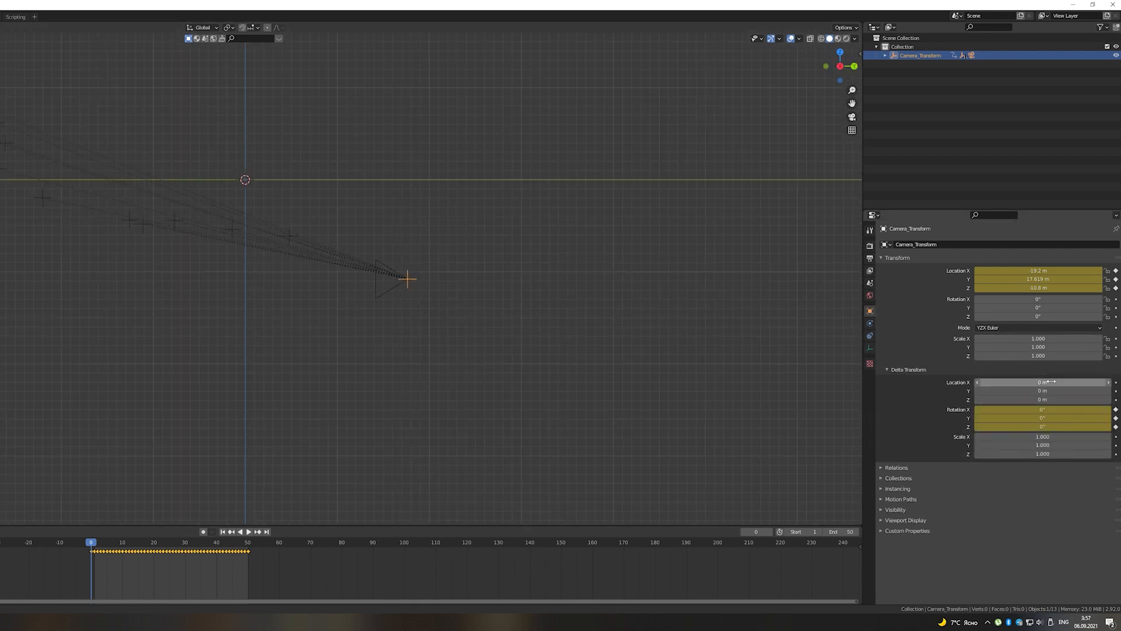
drag(1051, 381, 1028, 382)
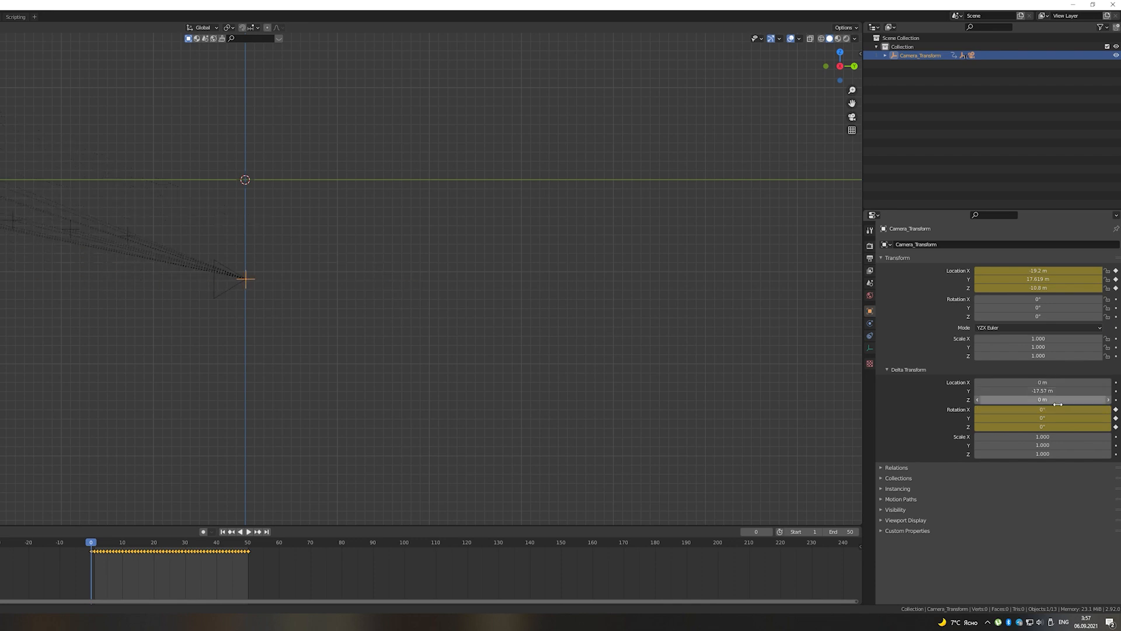
drag(1043, 400, 1036, 391)
key(KP_Decimal)
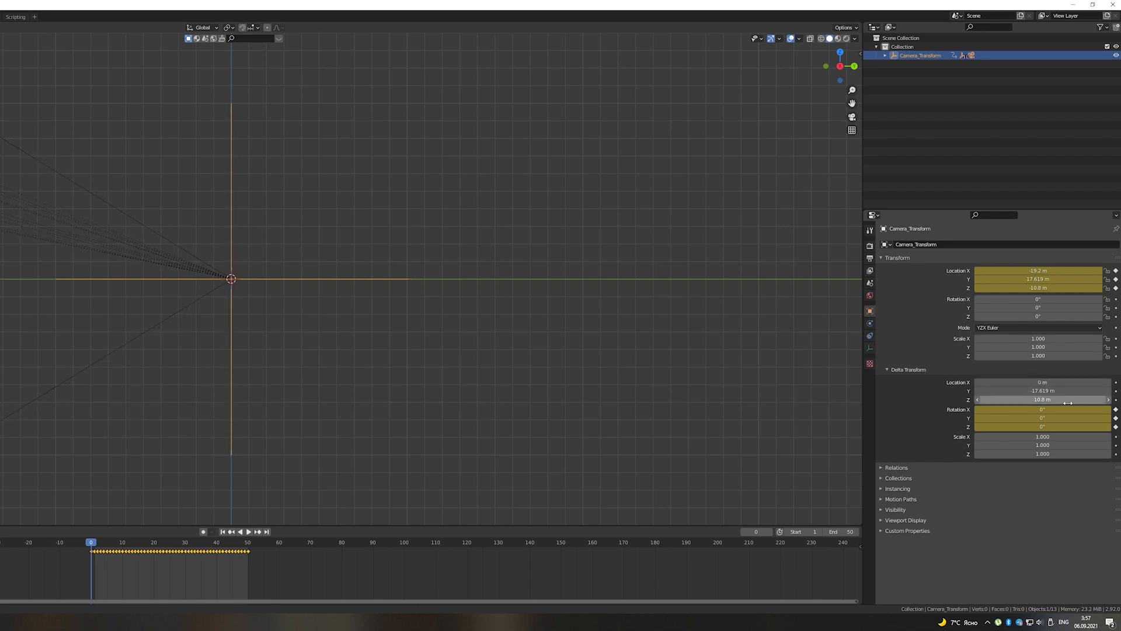
middle_drag(245, 350, 473, 415)
click(473, 415)
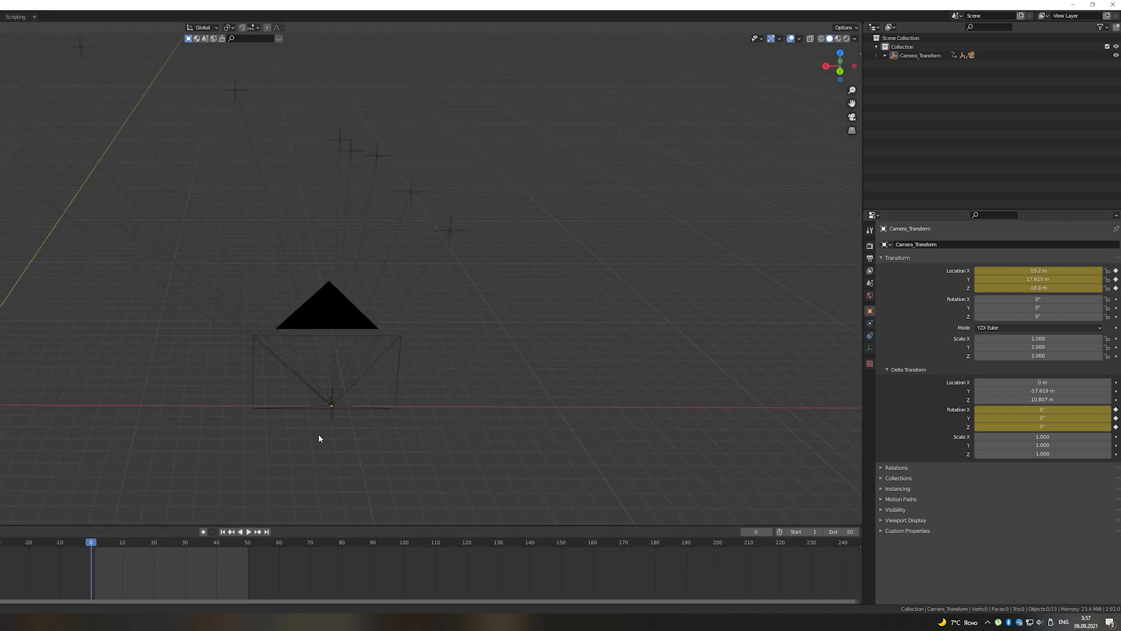
- Set the Camera_Transform empty's delta location X to 19.2 m, using the top view to align it with the origin
key(KP_7)
shift+middle_drag(444, 278, 204, 309)
shift+middle_drag(461, 331, 251, 322)
scroll(252, 323, up, 5)
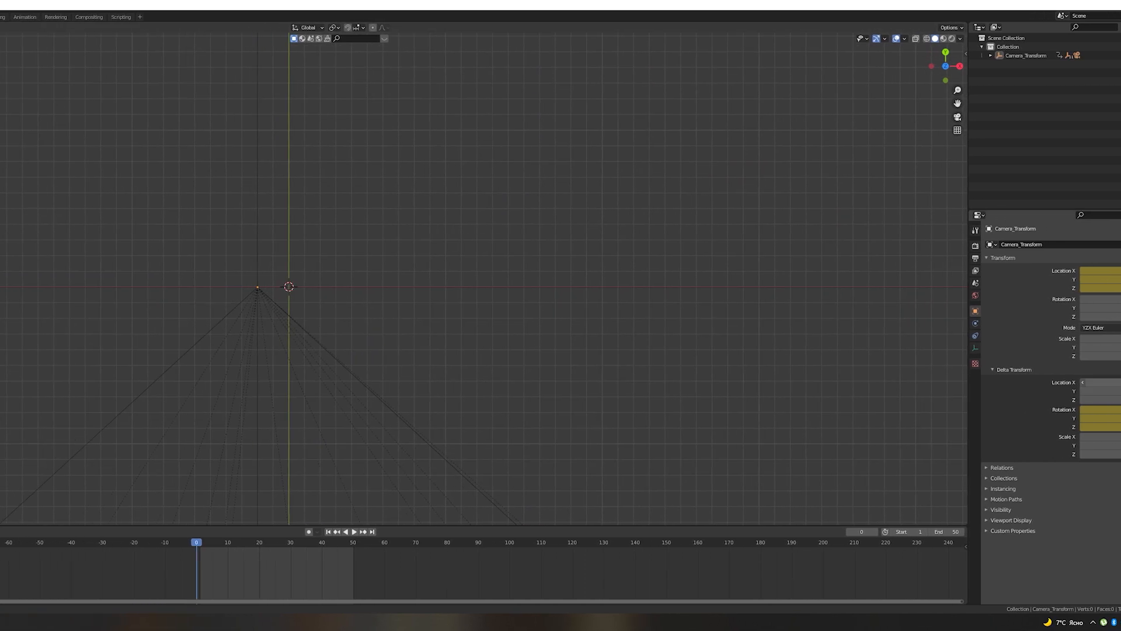
drag(1042, 382, 1052, 382)
- Play the animation through the camera and examine how the empties move relative to it
middle_drag(841, 397, 704, 286)
scroll(806, 330, down, 5)
key(KP_0)
key(space)
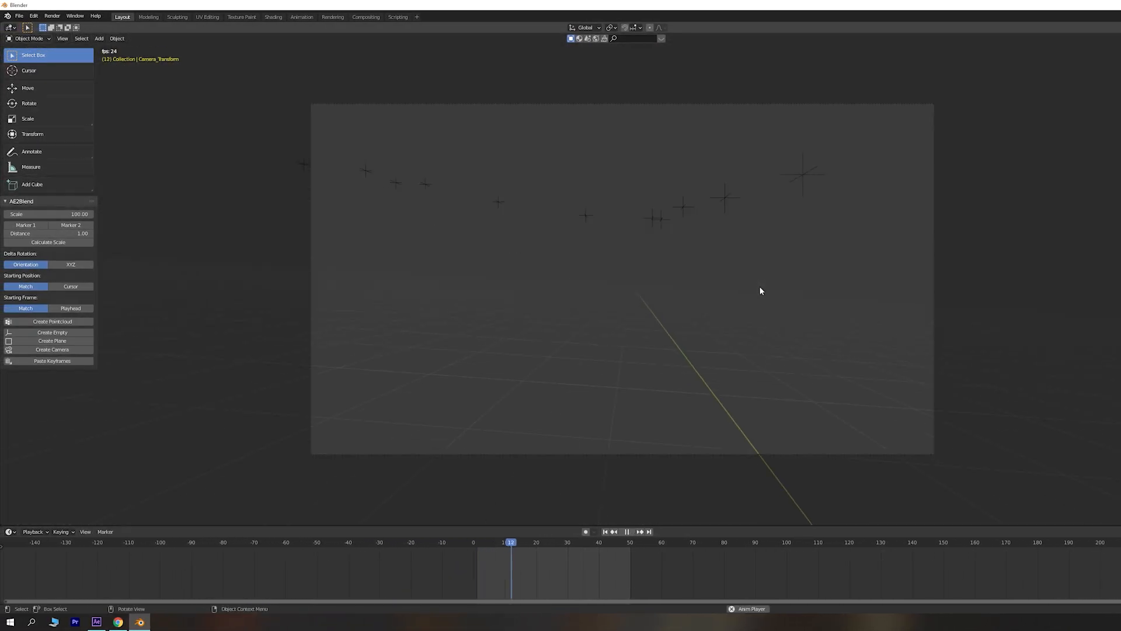
click(465, 558)
key(Escape)
mouse_move(619, 380)
middle_down()
mouse_move(647, 348)
mouse_move(607, 363)
middle_up()
scroll(606, 363, down, 4)
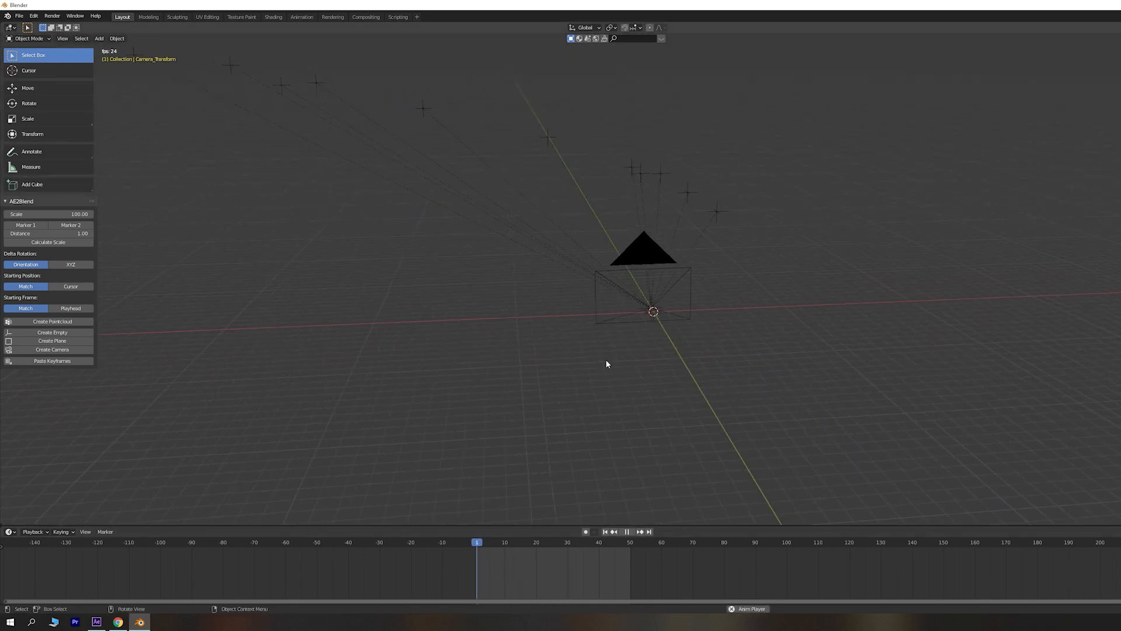
key(Escape)
- Select all the track empties and clear their parent while keeping their transformed positions
drag(677, 236, 345, 89)
key(alt+p)
click(633, 220)
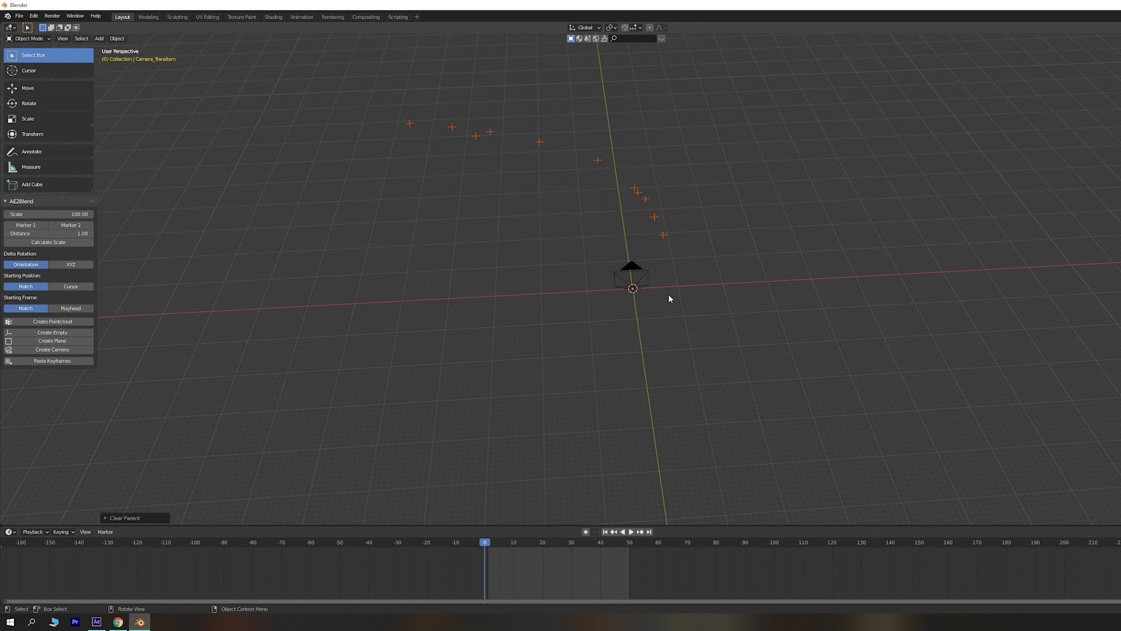
- Switch to After Effects, collapse the properties of all layers in composition 08 and deselect them
key(KP_0)
click(136, 622)
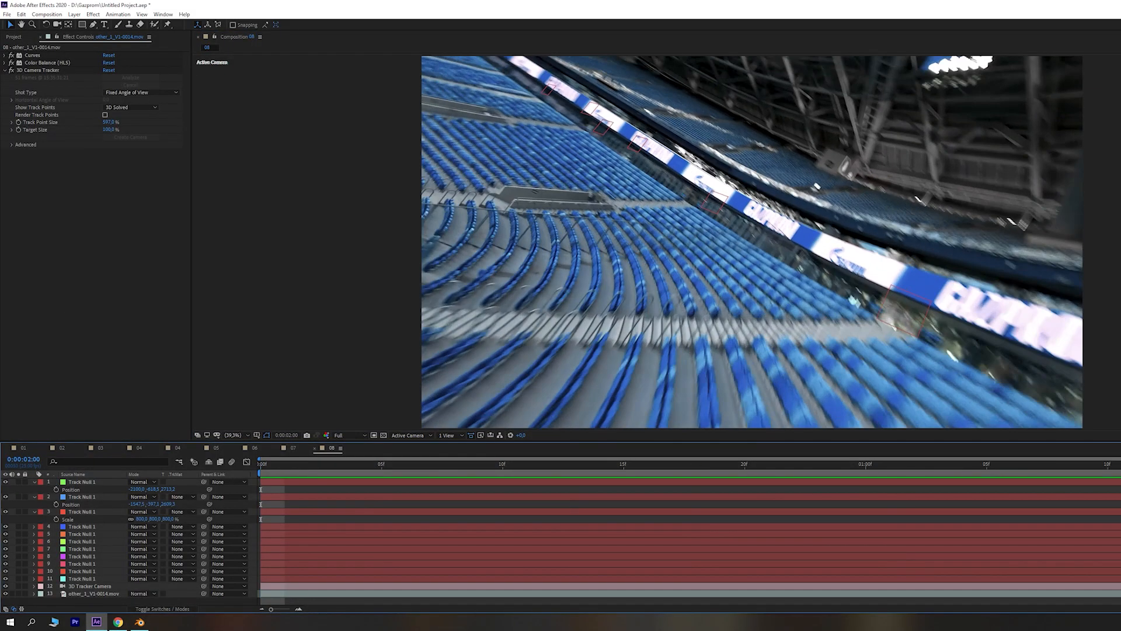
key(space)
key(ctrl+a)
key(u)
click(85, 583)
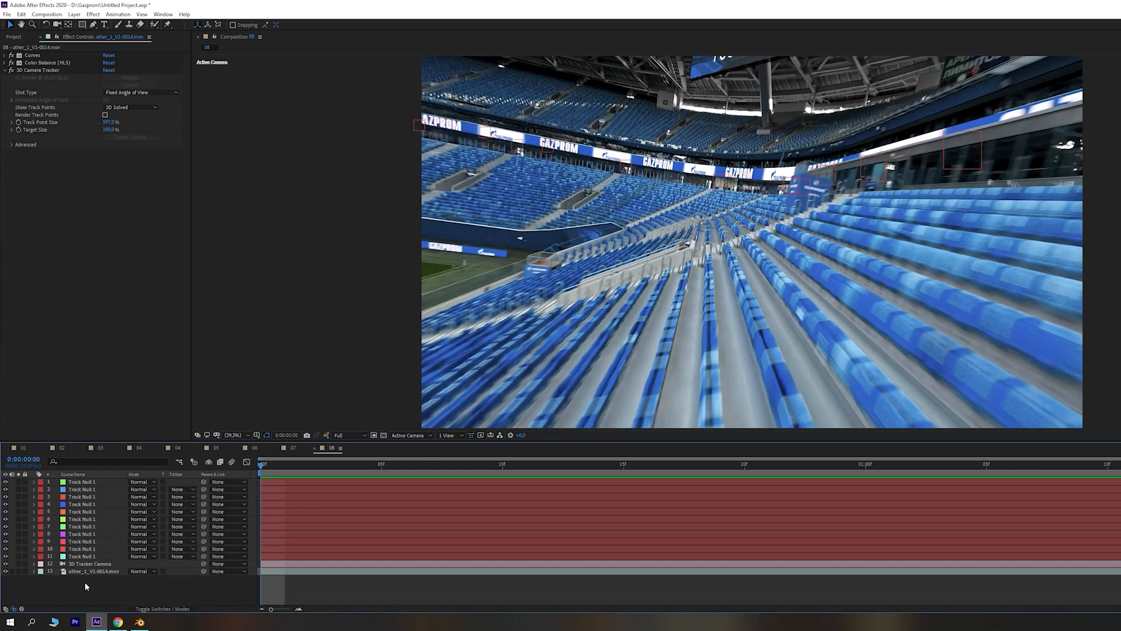
- Add composition 08 to the render queue and render it as a JPEG Sequence
key(ctrl+m)
click(72, 507)
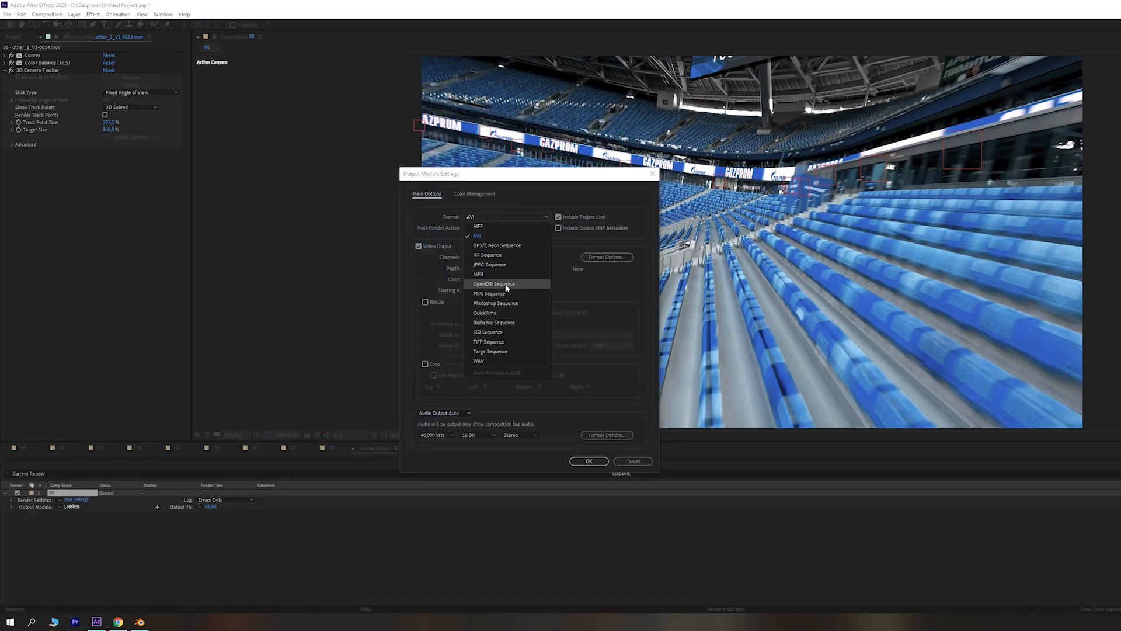
click(489, 264)
click(589, 461)
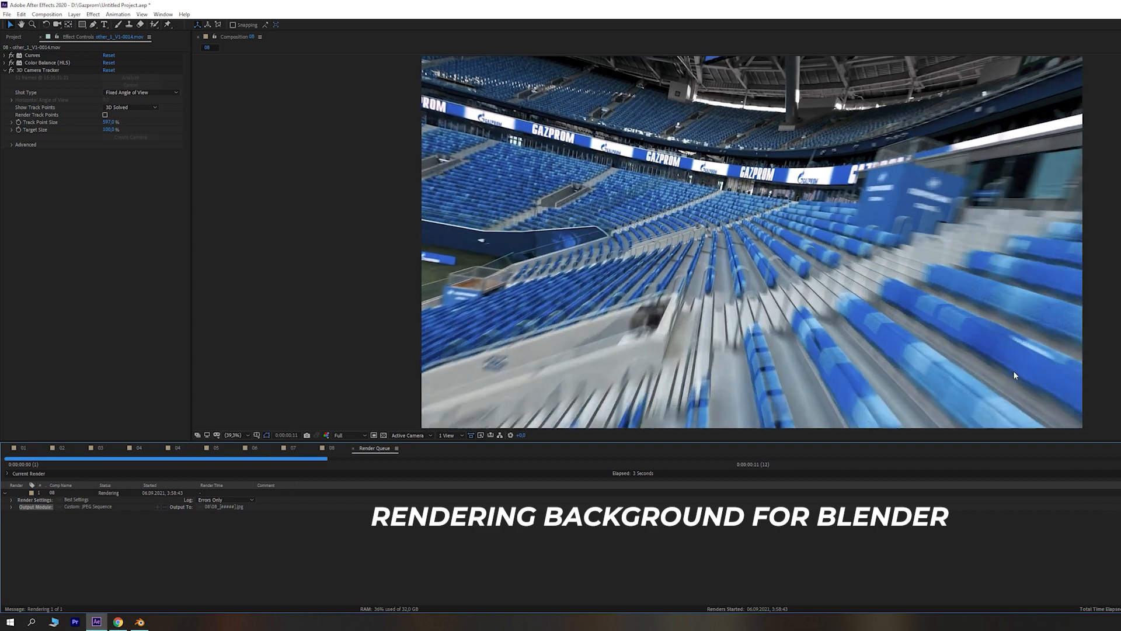
click(55, 494)
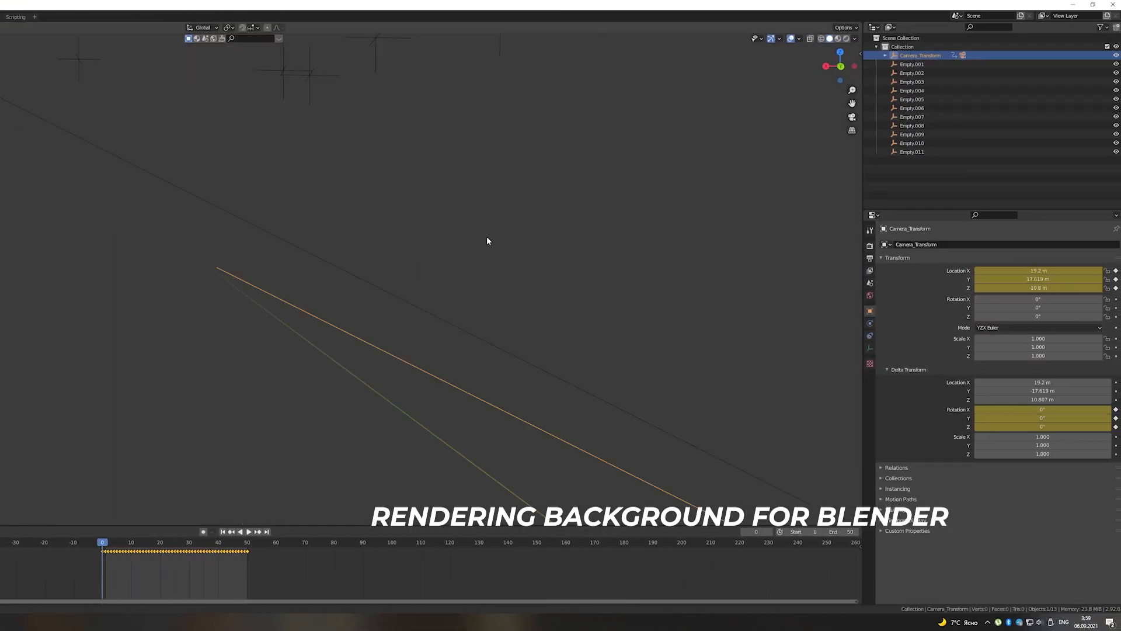
- In Blender, add a Movie Clip background to the camera and load the rendered JPEG sequence 08_00001.jpg
mouse_move(570, 243)
middle_down()
mouse_move(452, 175)
mouse_move(569, 252)
middle_up()
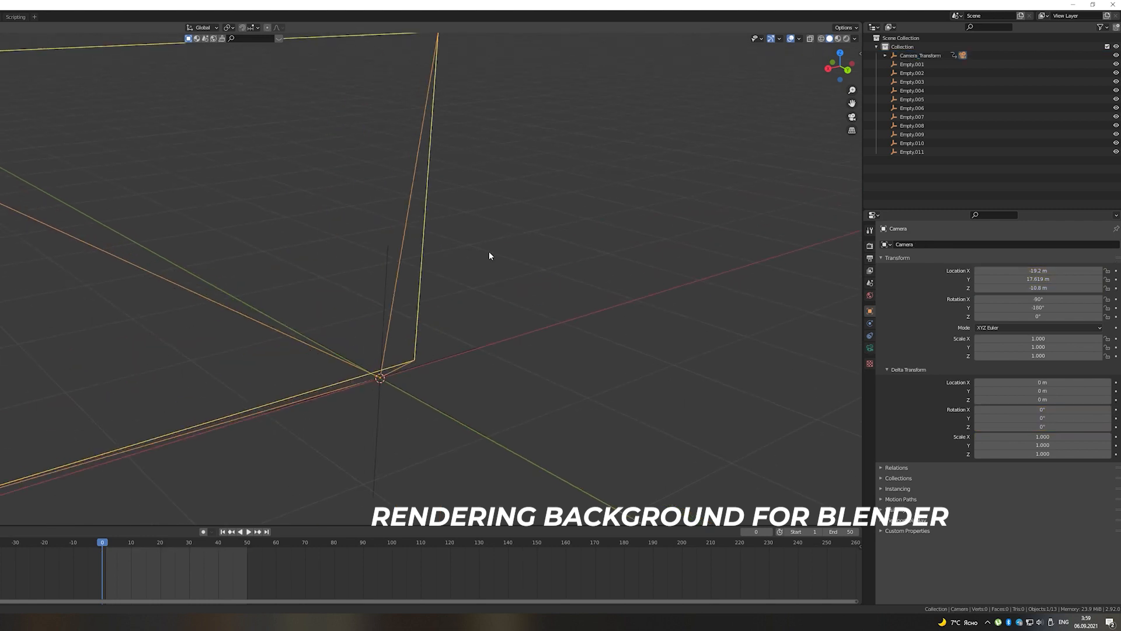
middle_drag(486, 252, 514, 260)
click(869, 347)
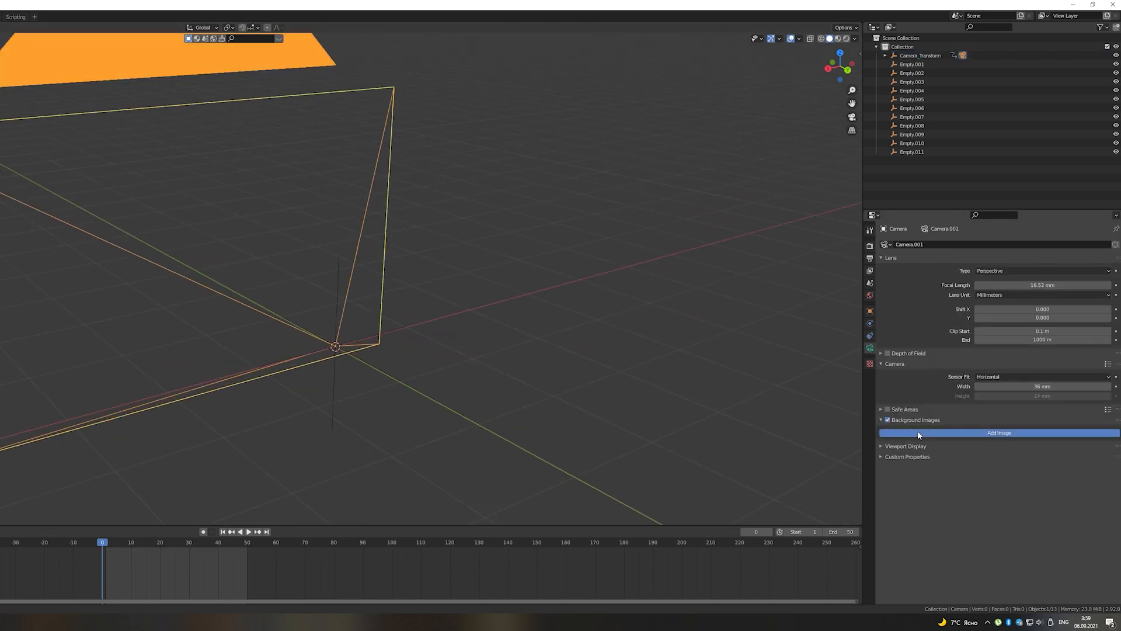
click(918, 432)
click(1082, 458)
click(1016, 483)
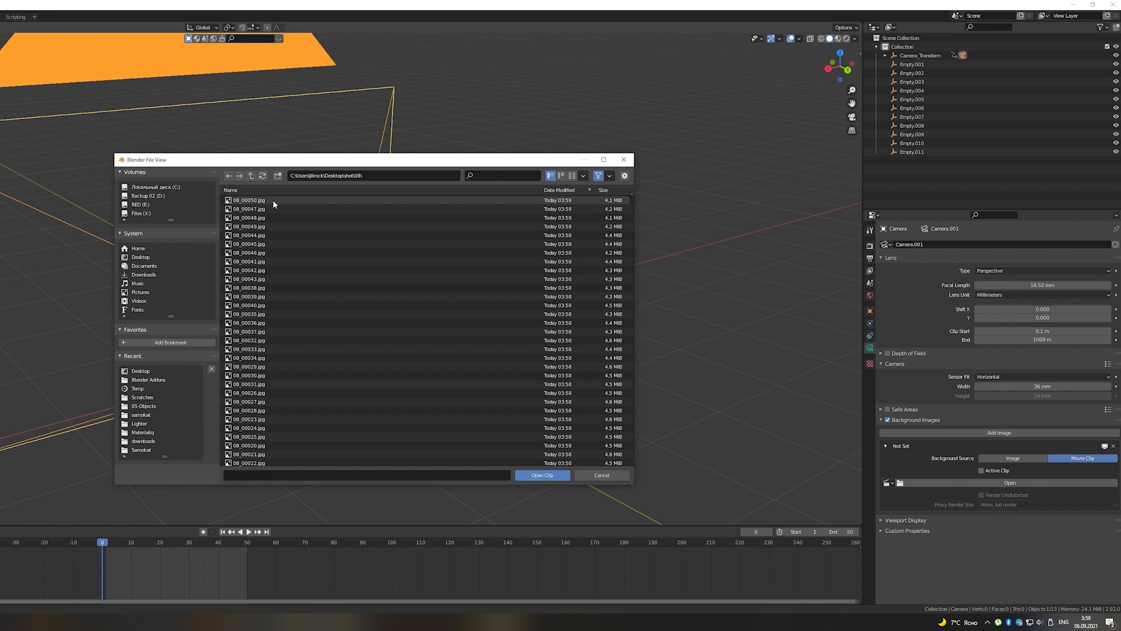
double_click(271, 202)
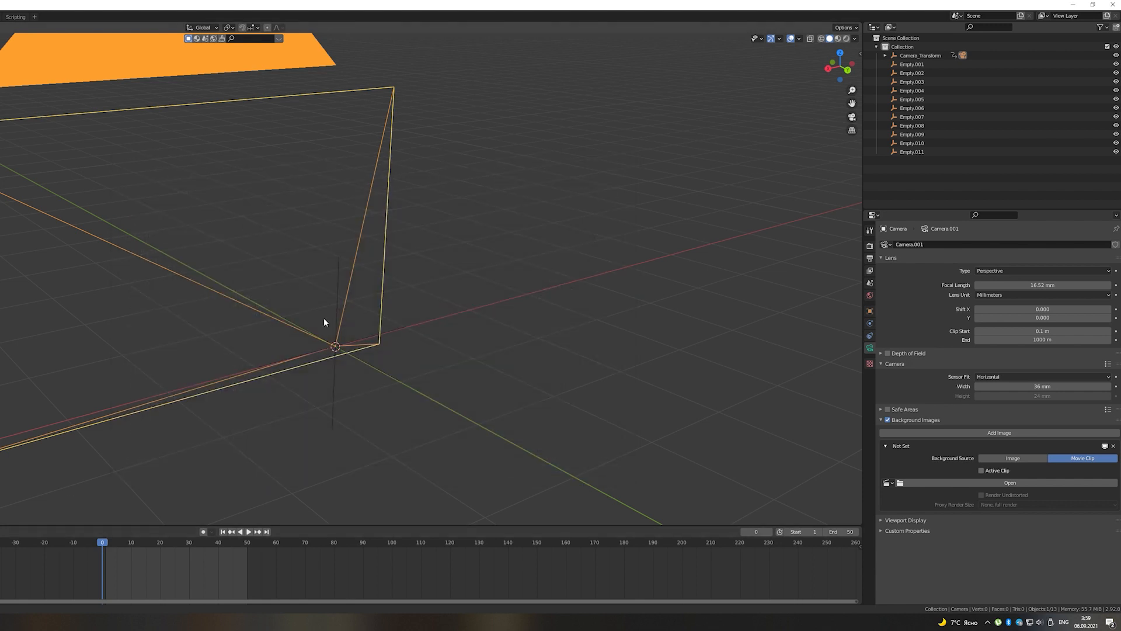
- Play the background footage through the camera view and set the background image's opacity to 1.000
key(KP_0)
key(space)
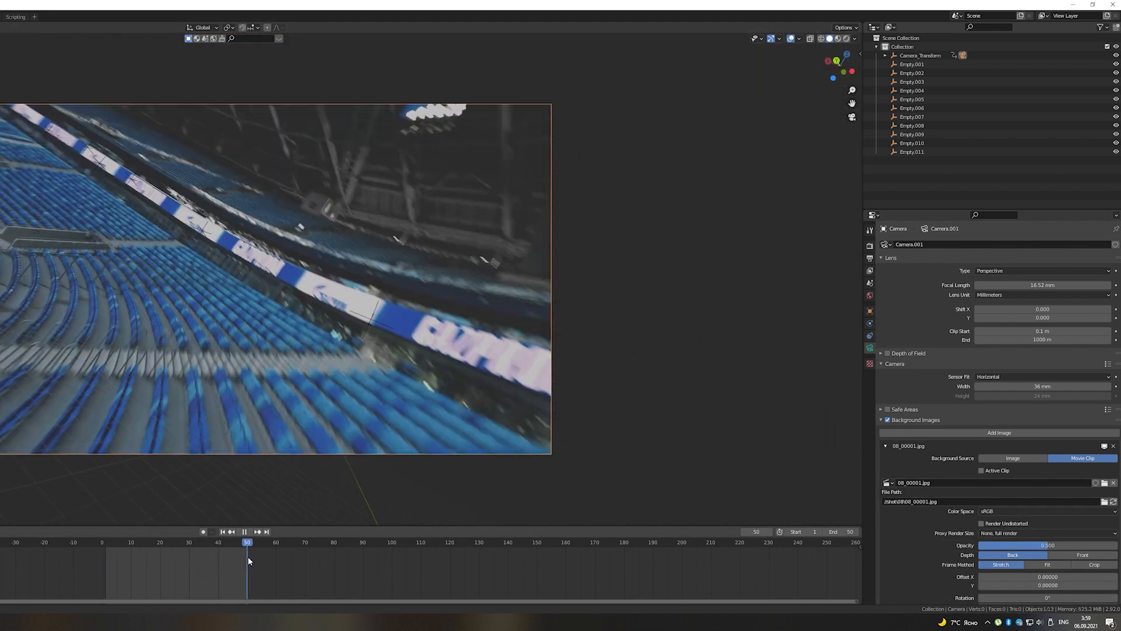
key(Escape)
scroll(433, 285, up, 2)
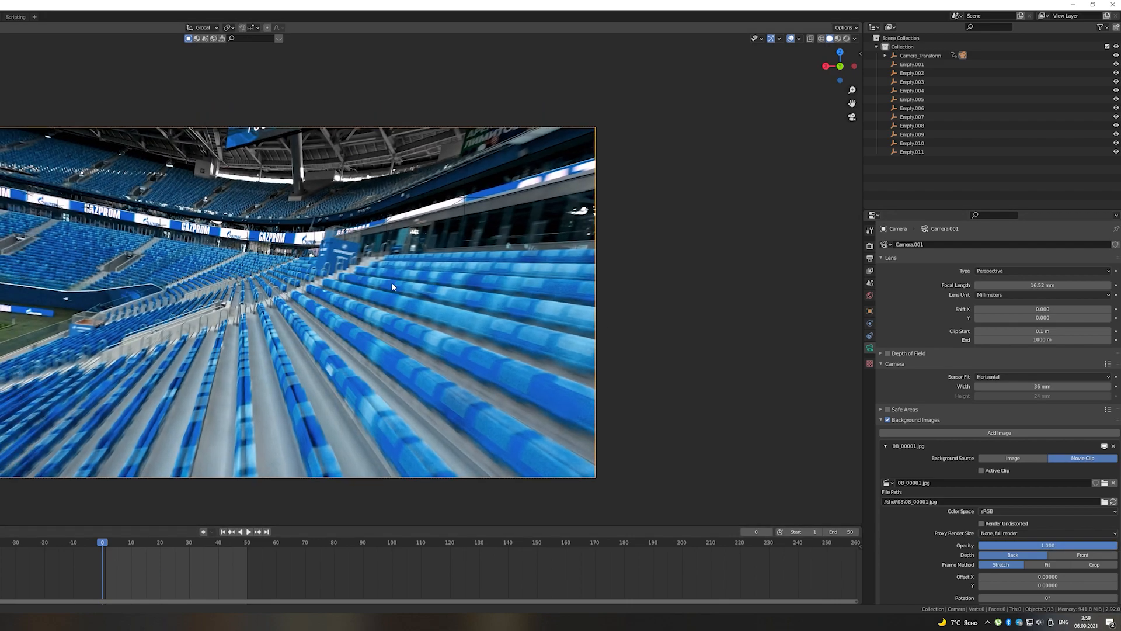
- Select all objects and play and scrub the shot to check the empties against the stadium footage
key(a)
key(space)
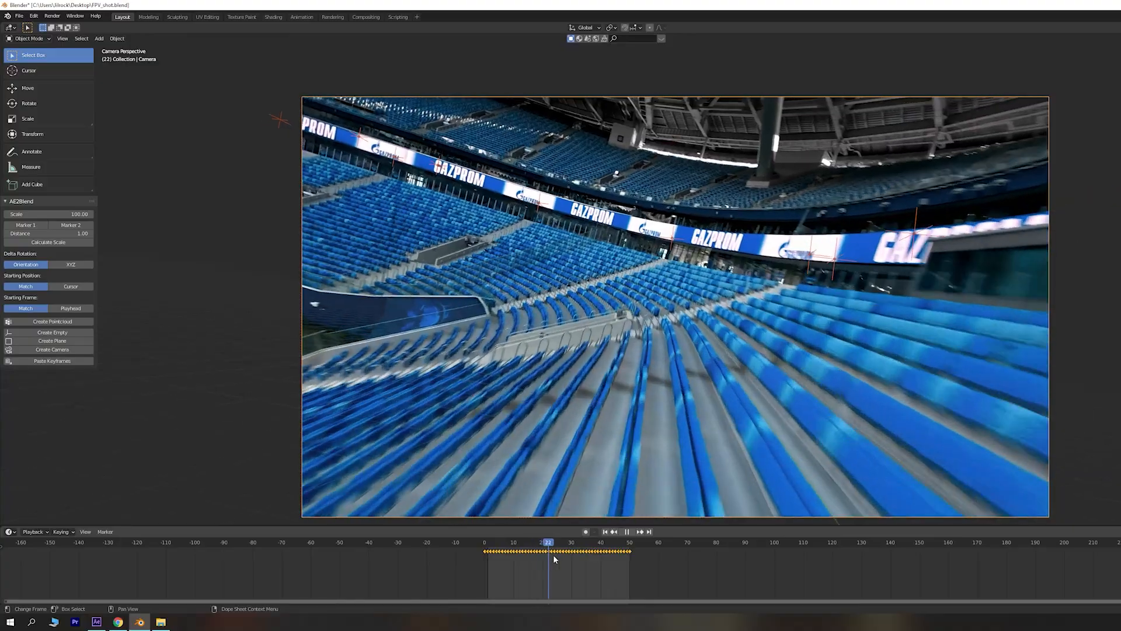
drag(584, 558, 509, 551)
key(Escape)
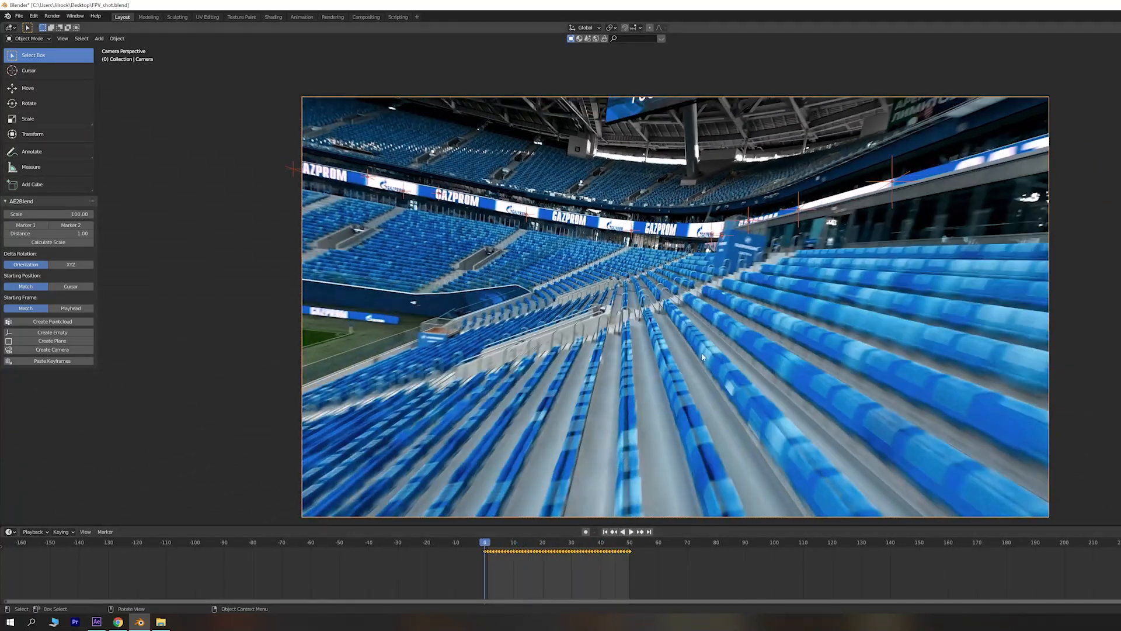
- Save the project and add a mesh plane at the 3D cursor beside the track empties
middle_drag(534, 450, 756, 334)
scroll(756, 334, down, 10)
click(854, 359)
key(ctrl+s)
key(shift+a)
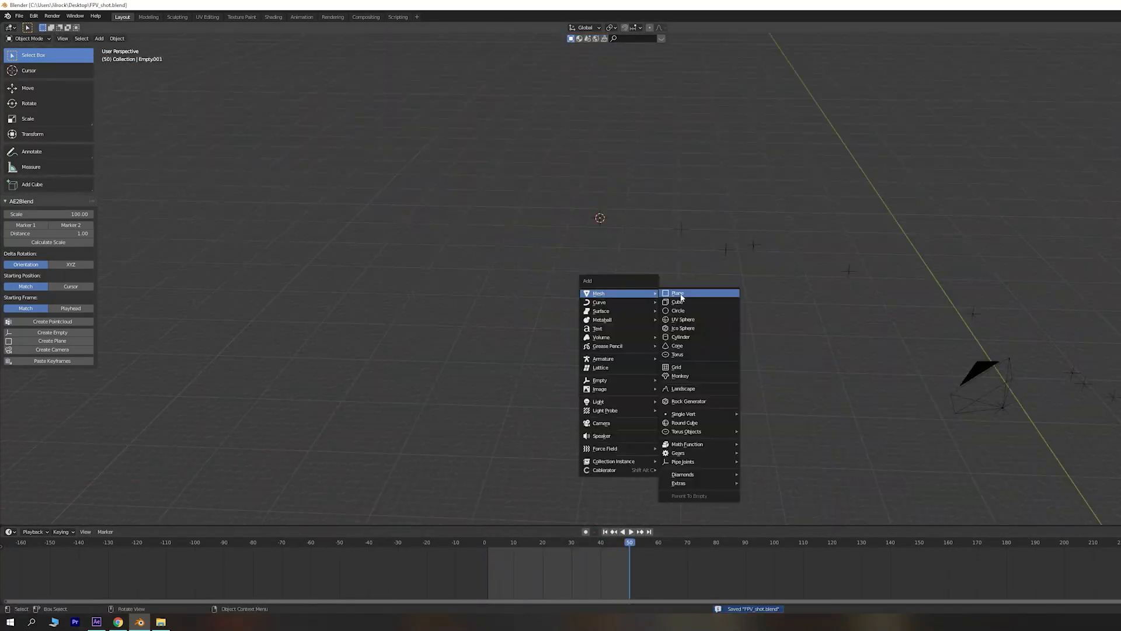
click(684, 293)
- In Edit Mode, scale the new plane along the X axis and shift it along X
key(Tab)
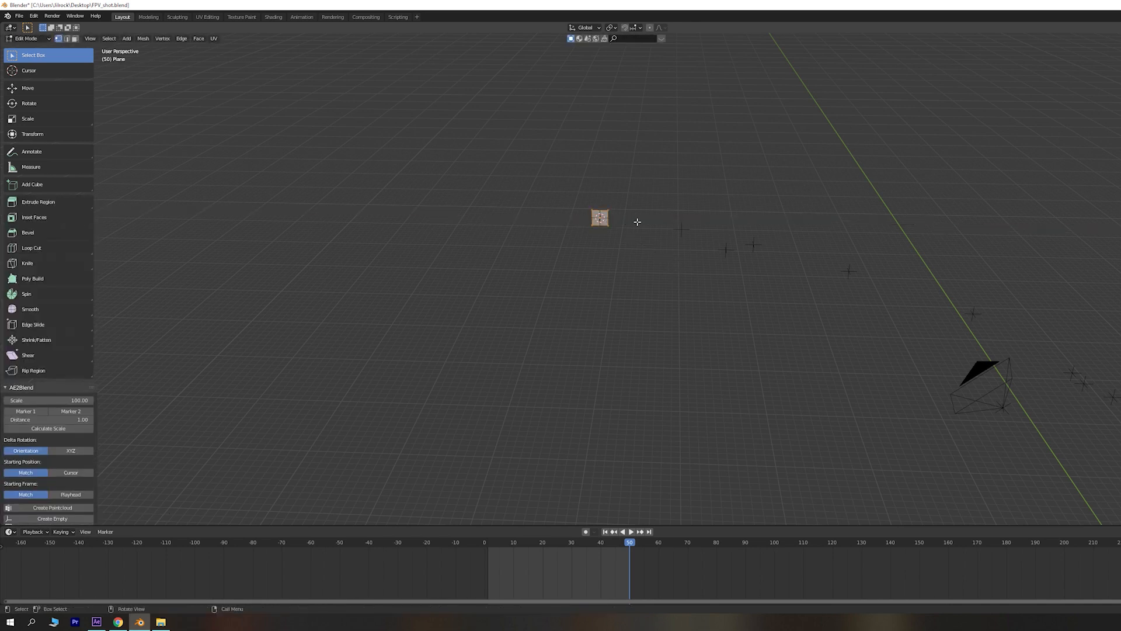
key(s)
key(x)
click(921, 248)
key(g)
key(x)
click(692, 178)
- Change the transform pivot point and rotate the plane in camera view toward the stadium's banner, checking the result in playback
key(KP_0)
click(611, 28)
click(632, 60)
key(r)
click(535, 195)
key(space)
key(space)
- Refine the plane's rotation and scale it along Z to match the height of the GAZPROM banner
key(r)
key(s)
key(z)
click(493, 101)
middle_drag(493, 101, 613, 235)
key(s)
key(z)
key(z)
key(Escape)
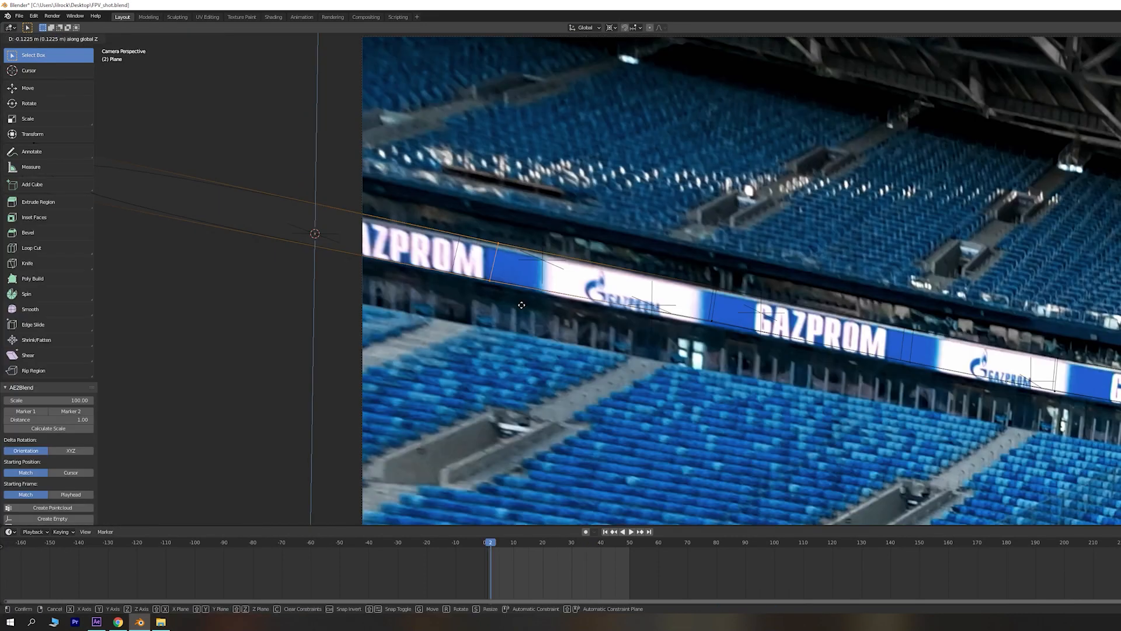
- Lower the banner strip's edges along Z, the first by about 0.12 m, to follow the GAZPROM banner
click(521, 305)
drag(701, 273, 748, 337)
key(g)
key(z)
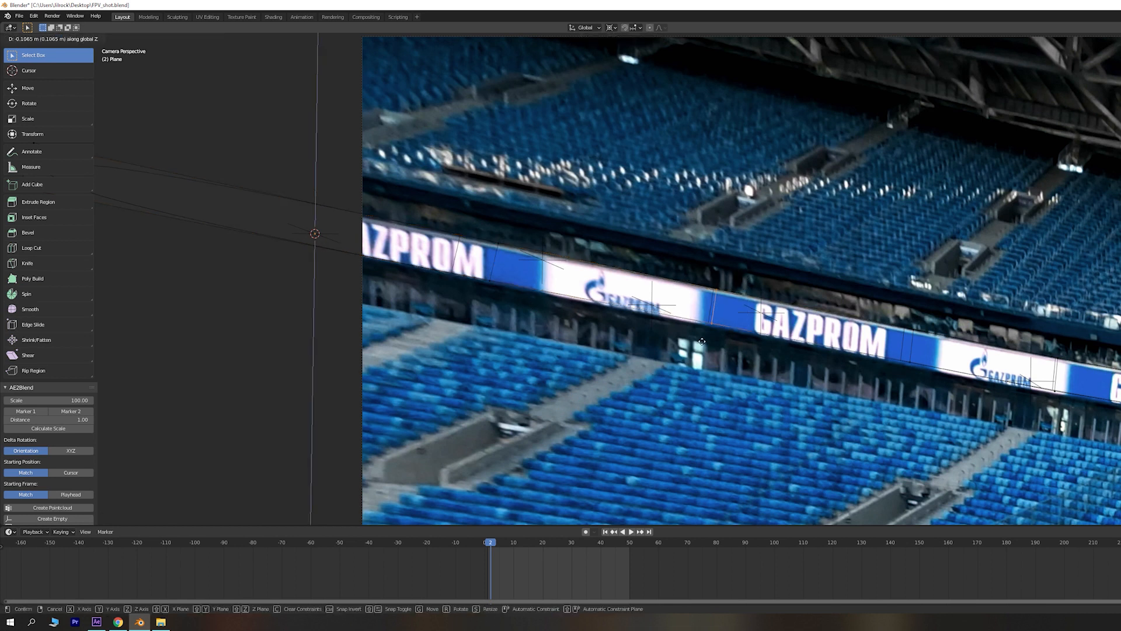
click(737, 339)
shift+middle_drag(737, 338, 572, 310)
key(g)
key(z)
- Move the strip's vertices, including along Z, so its middle section follows the edges of the GAZPROM banner
shift+middle_drag(911, 379, 748, 357)
key(g)
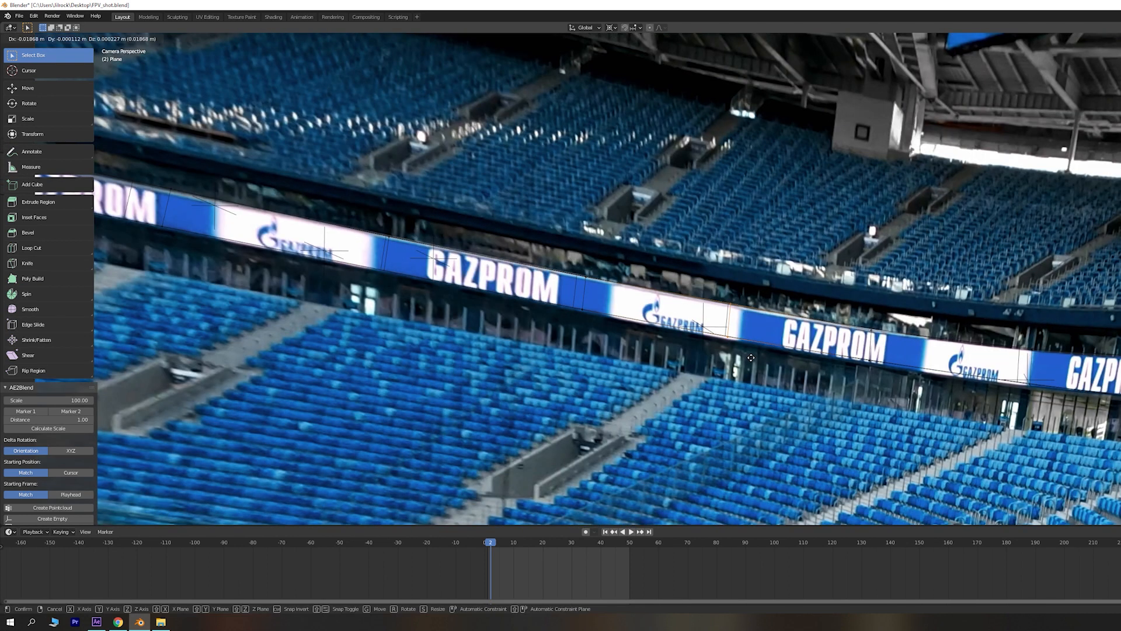
click(751, 358)
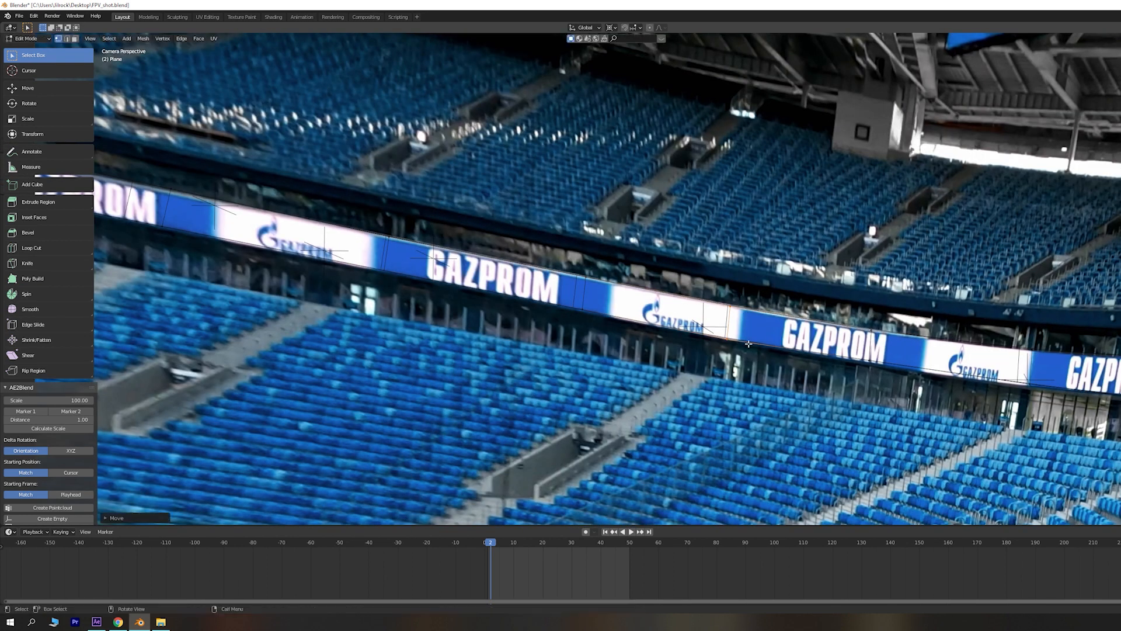
shift+middle_drag(865, 361, 681, 278)
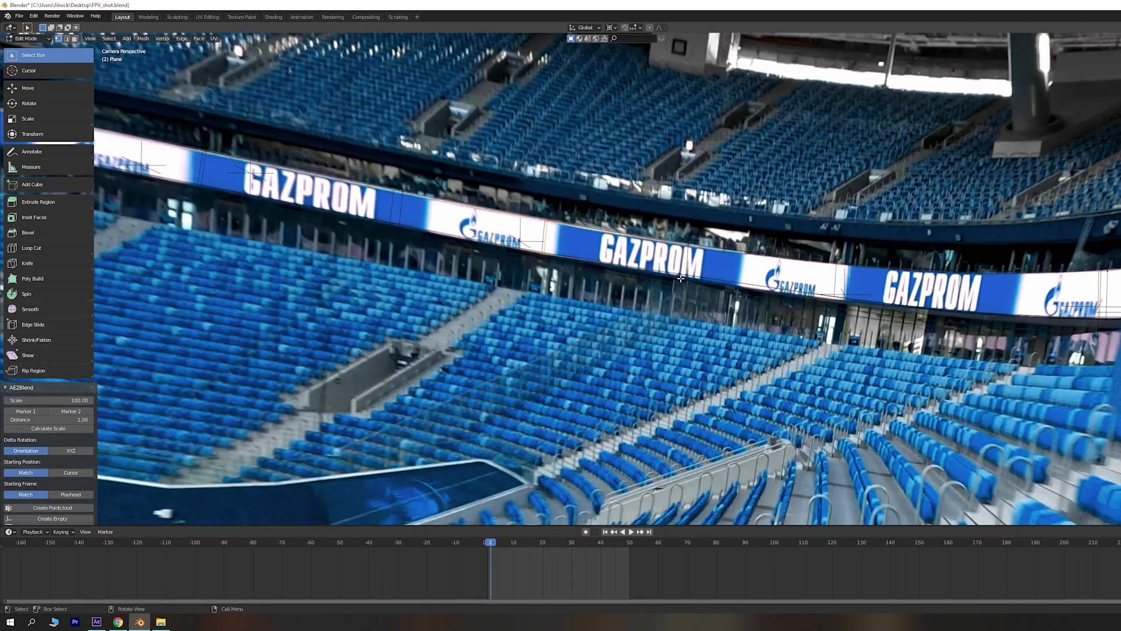
right_click(736, 271)
click(798, 279)
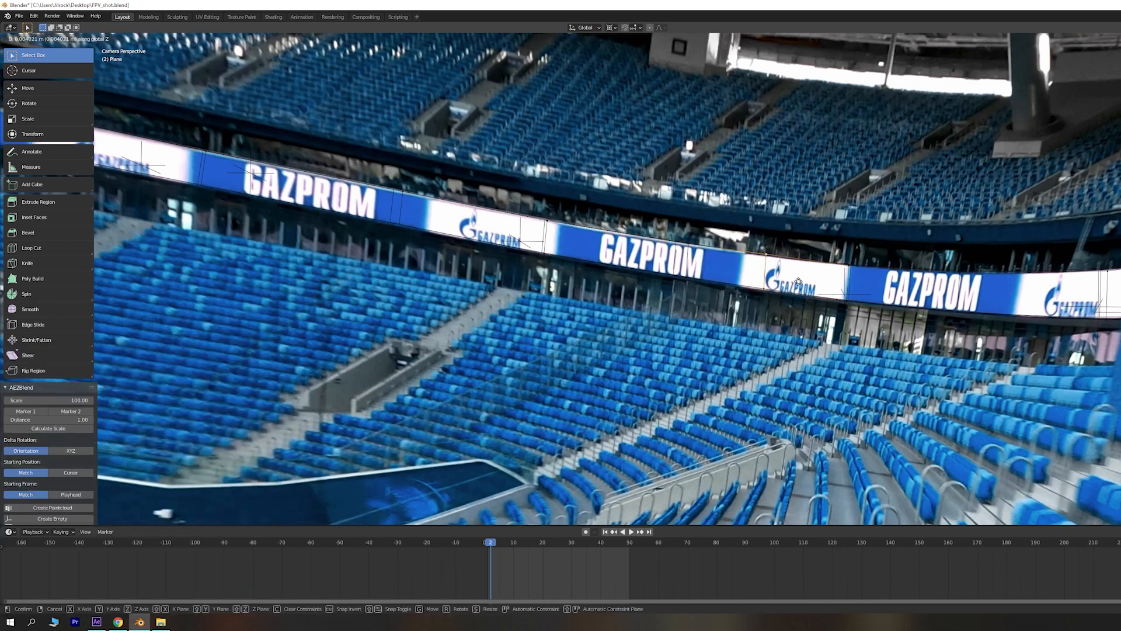
click(794, 314)
- Shift the strip's vertices along Z where the banner curves toward the blue booth
shift+middle_drag(794, 313, 642, 302)
key(z)
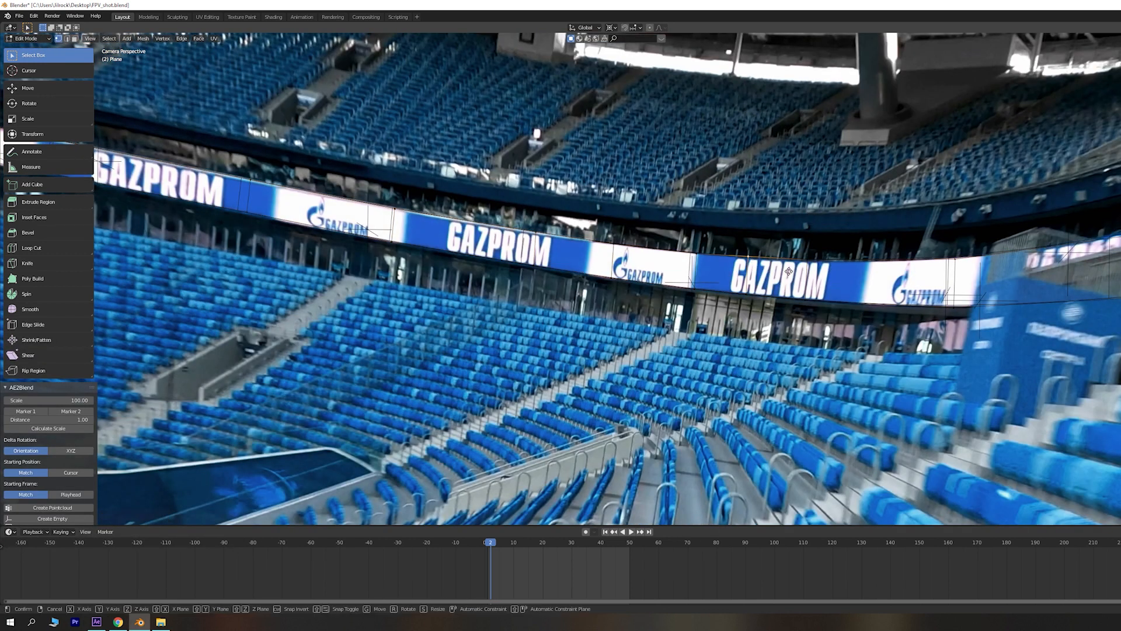
click(835, 276)
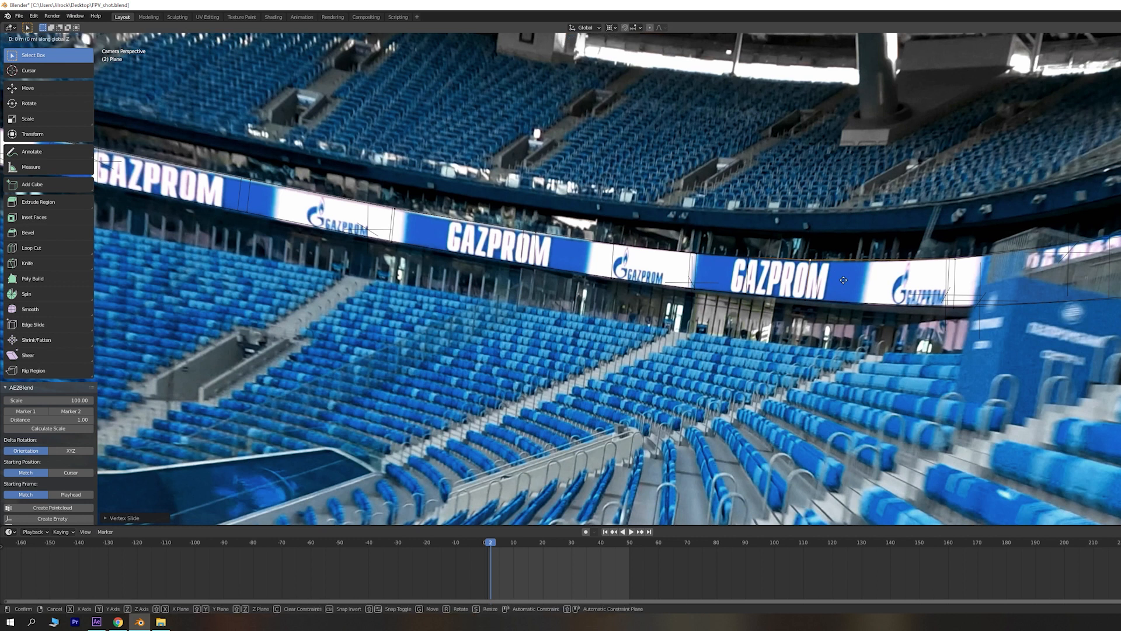
scroll(843, 280, up, 4)
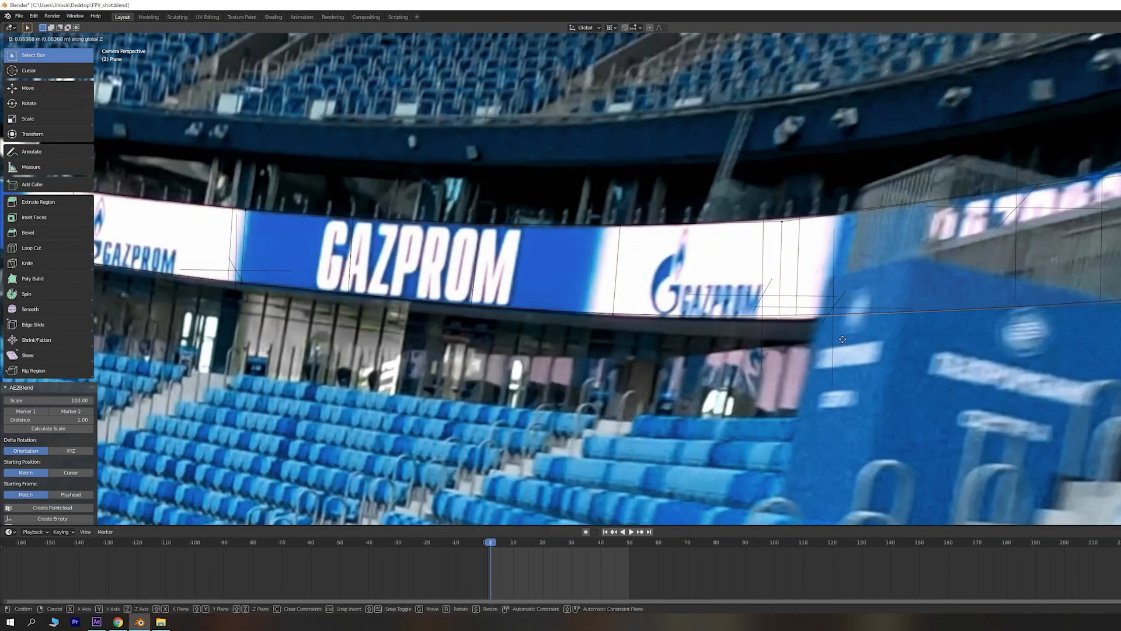
shift+middle_drag(872, 253, 681, 234)
- Add a loop cut to the strip near the blue booth and move its vertices along Z onto the banner
key(ctrl+r)
click(682, 235)
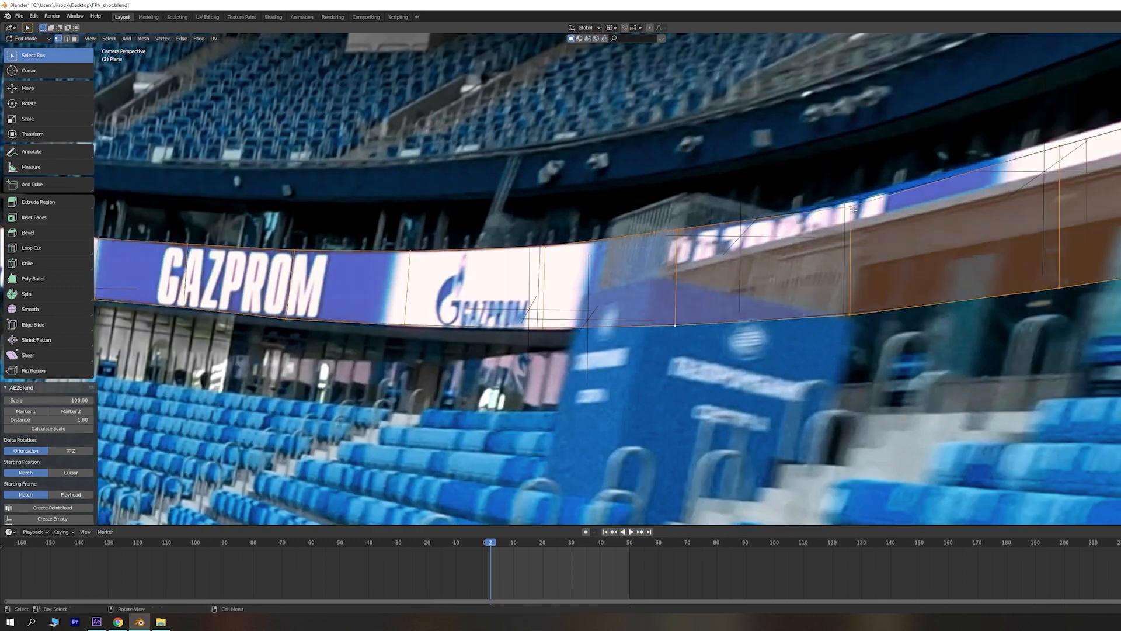
key(g)
key(z)
ctrl+scroll(921, 207, down, 3)
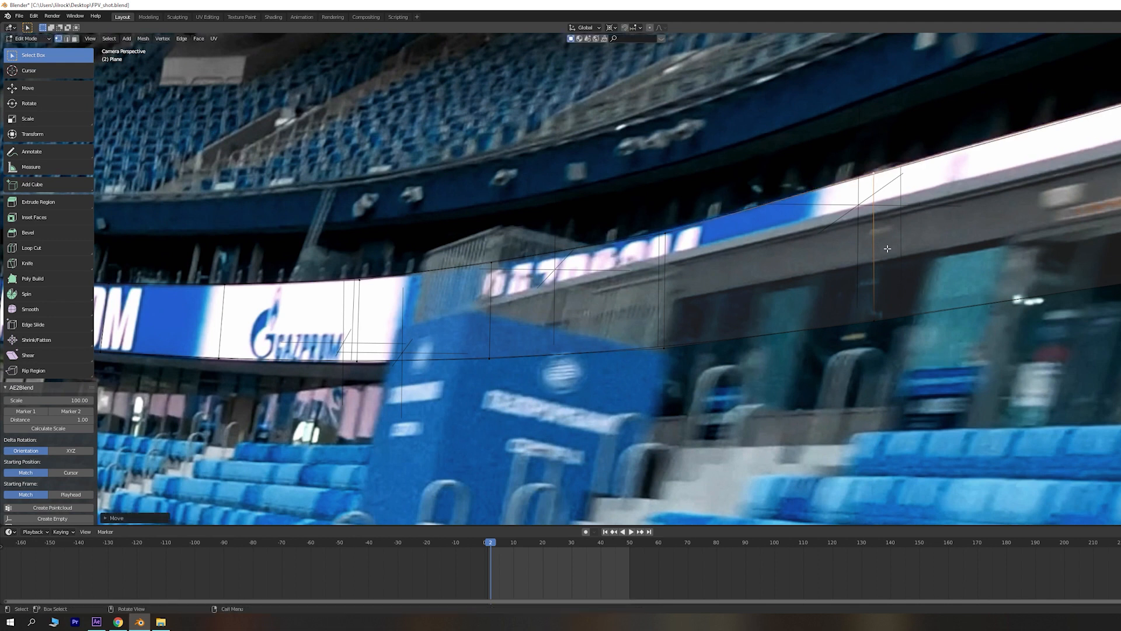
scroll(873, 249, down, 1)
shift+middle_drag(874, 249, 766, 274)
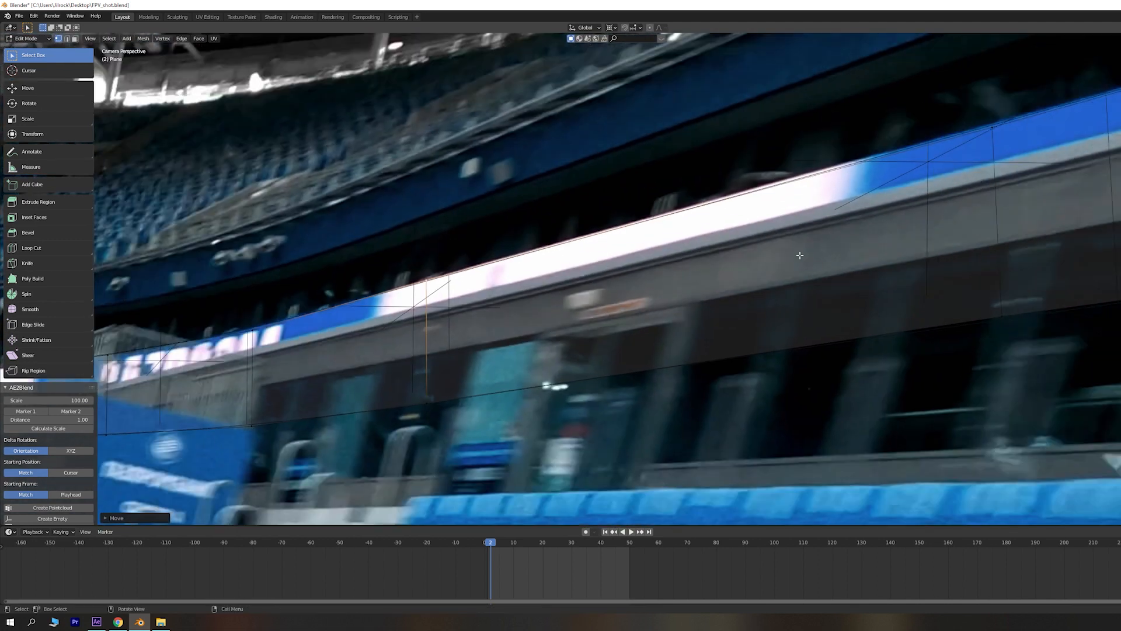
- Step back to frame 0, inspect the strip in perspective and through the camera, and save the file
scroll(1056, 191, down, 8)
key(Left)
key(Left)
middle_drag(946, 273, 951, 283)
key(KP_0)
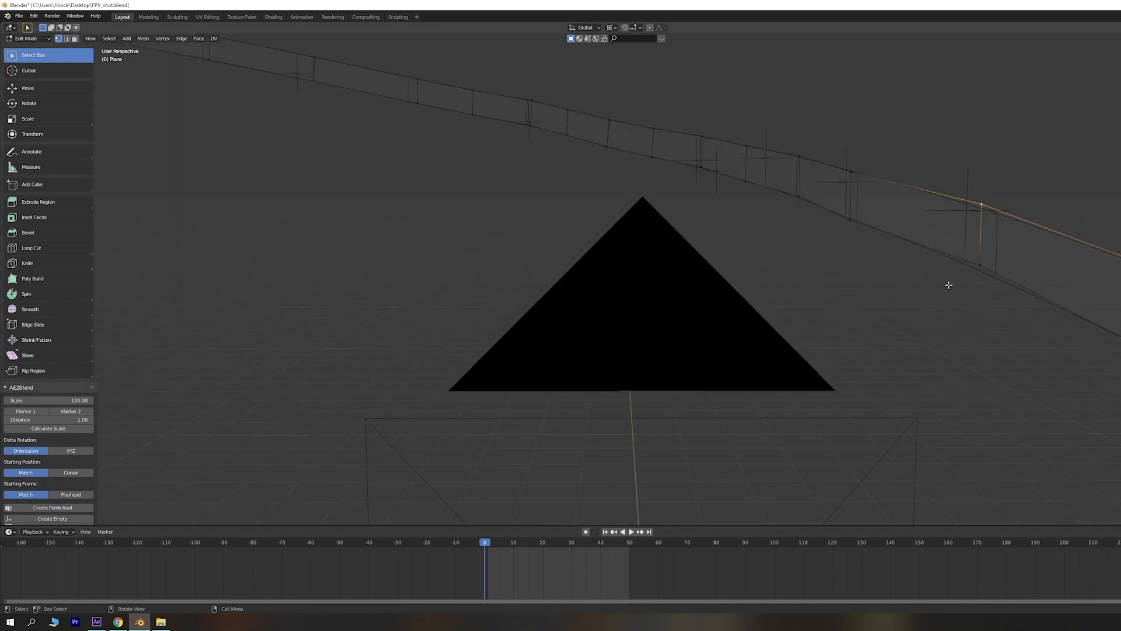
scroll(716, 282, up, 2)
scroll(773, 358, down, 1)
key(ctrl+s)
ctrl+scroll(773, 358, up, 2)
scroll(624, 349, up, 5)
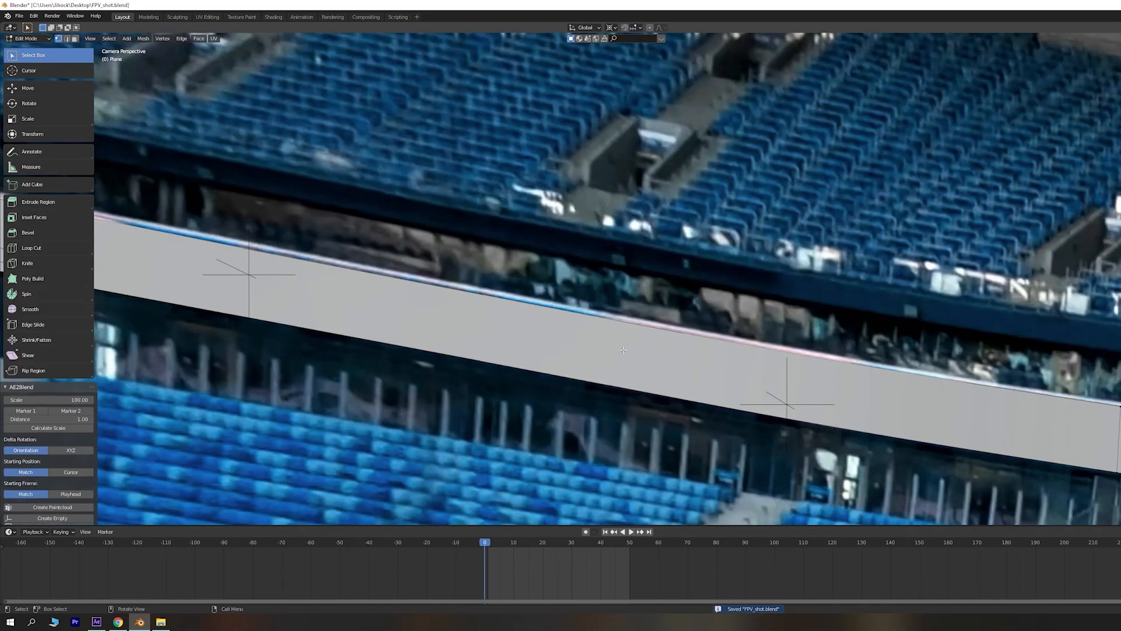
- At frame 0, adjust the strip's vertices to align them with the banner's upper edge
scroll(904, 364, down, 3)
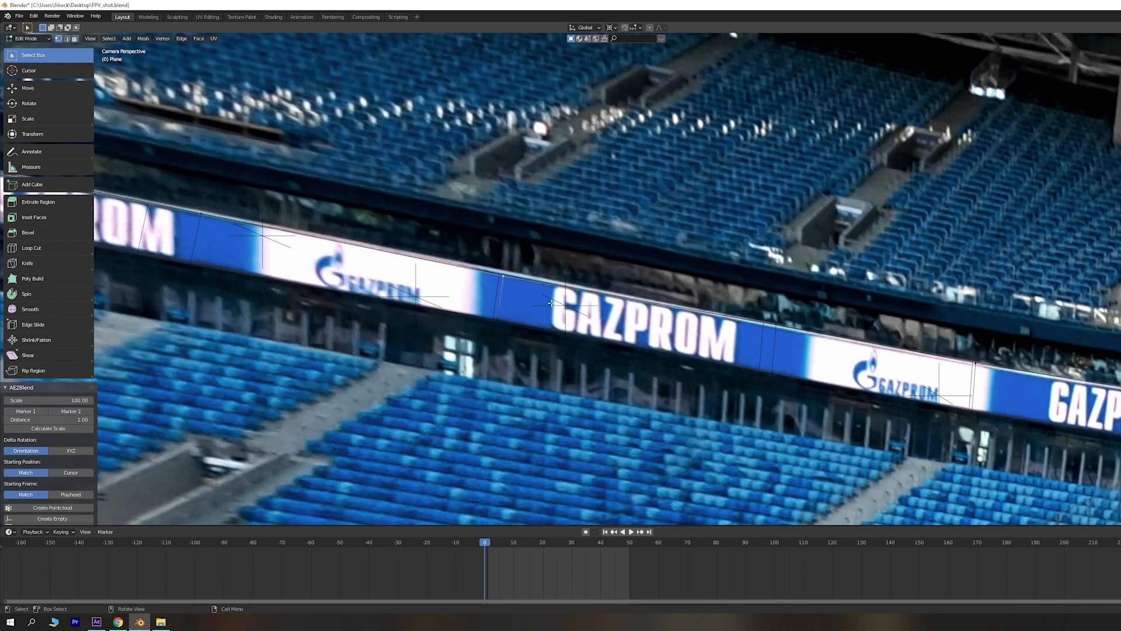
key(g)
click(551, 298)
shift+middle_drag(299, 267, 584, 353)
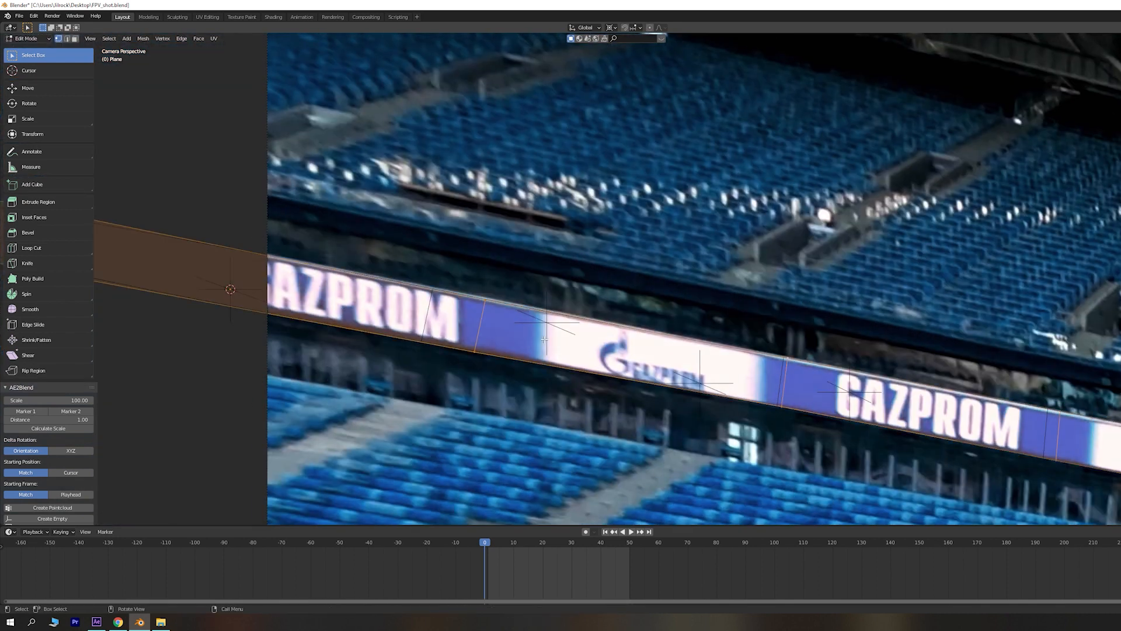
scroll(399, 312, down, 3)
- Restore solid shading in Object Mode, save the file, and play the shot to check the strip up to frame 50
key(a)
key(shift+z)
key(Tab)
scroll(716, 387, down, 4)
key(ctrl+s)
key(space)
click(626, 542)
key(space)
scroll(868, 363, up, 4)
- Extrude the strip's far end in top view to extend it along the banner, and return to the camera view
key(Tab)
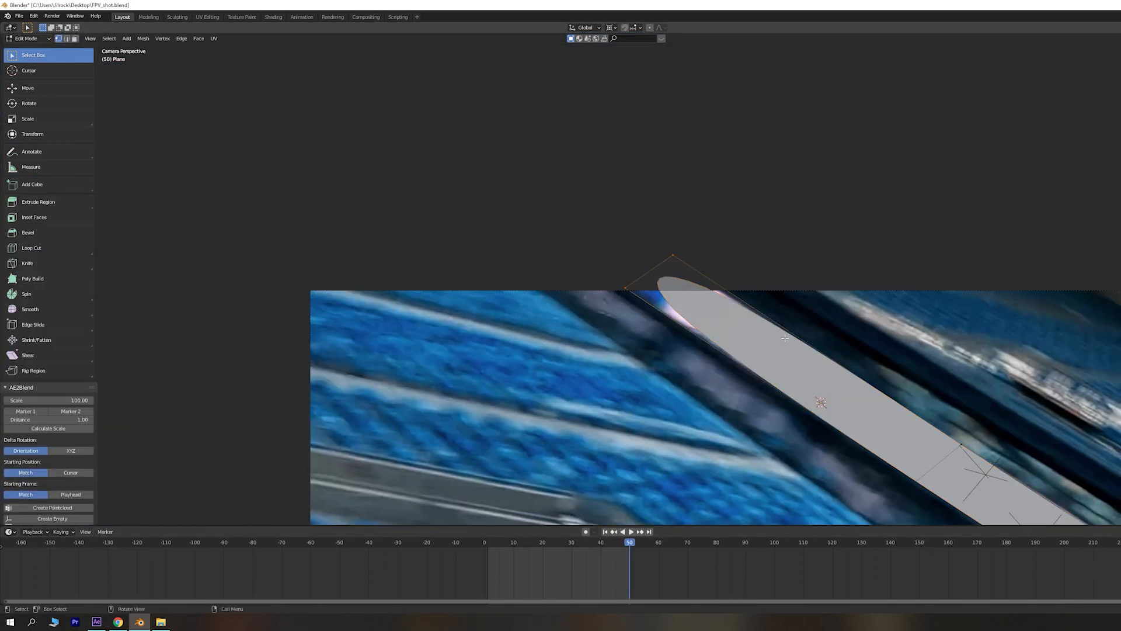
middle_drag(658, 270, 708, 271)
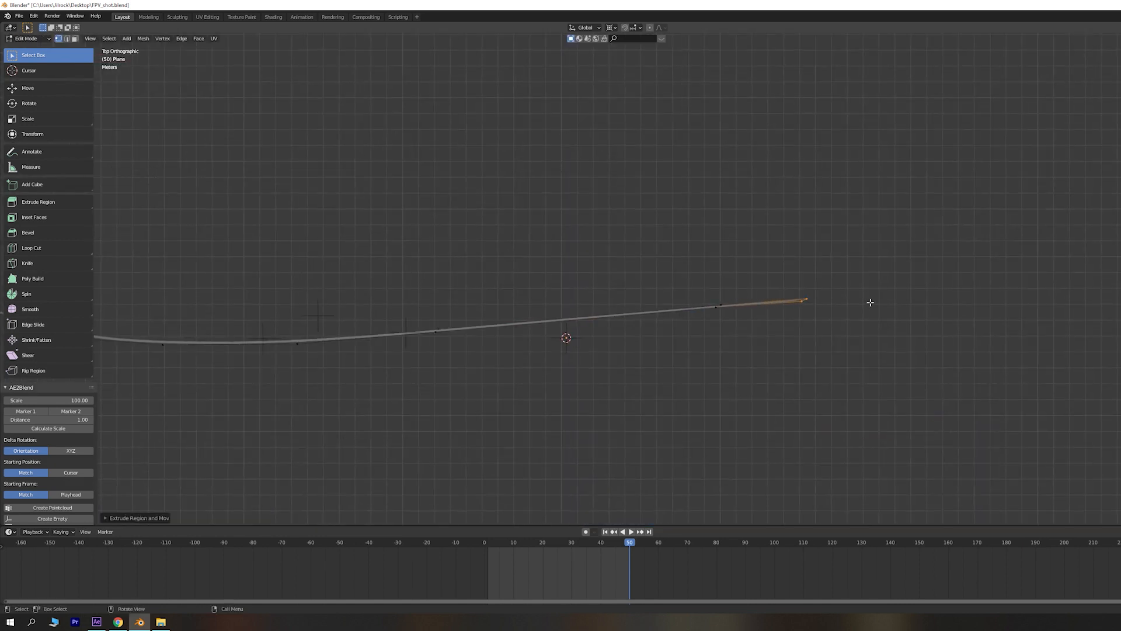
click(870, 303)
key(KP_0)
- At frame 50, move the strip's vertices along Z to match the banner's edges, and save the file
key(Tab)
scroll(881, 385, up, 4)
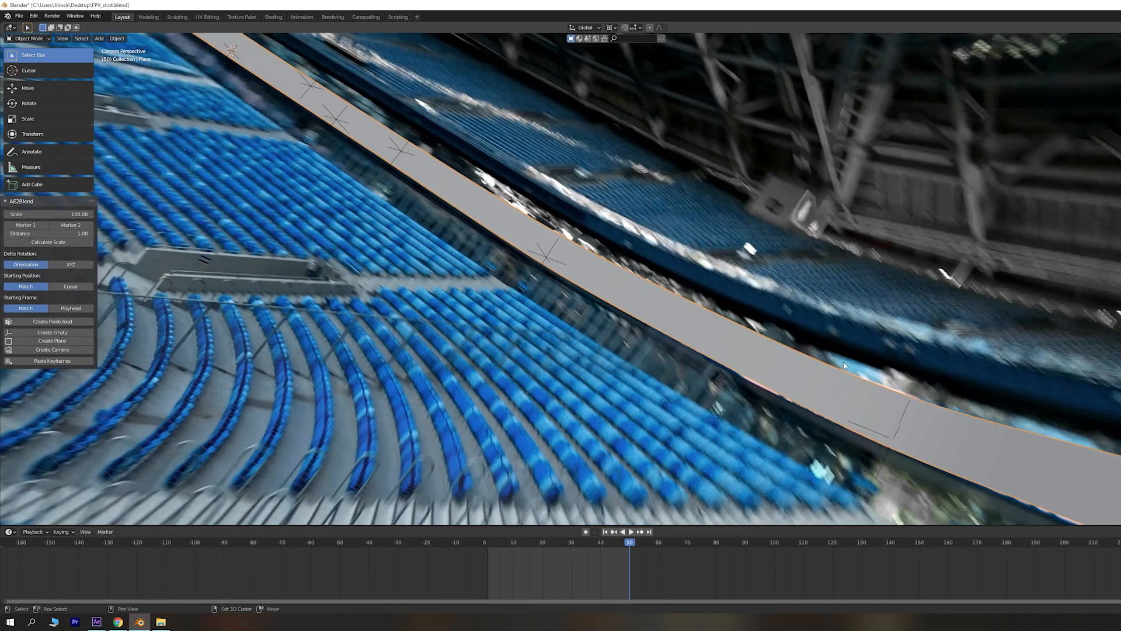
key(Tab)
scroll(844, 363, up, 3)
key(g)
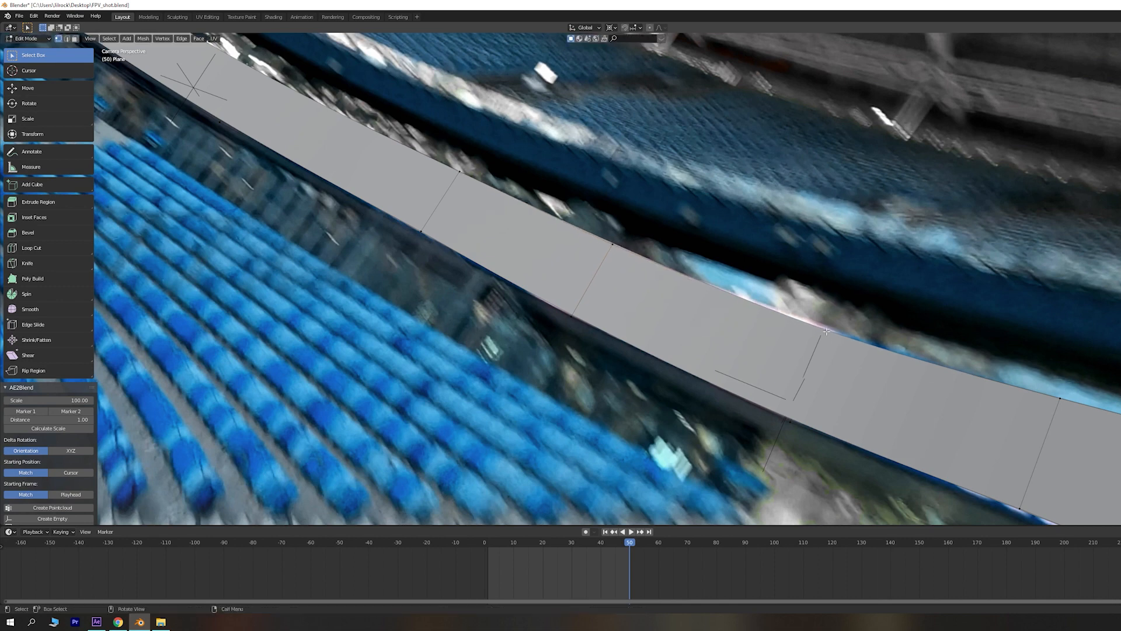
key(g)
key(z)
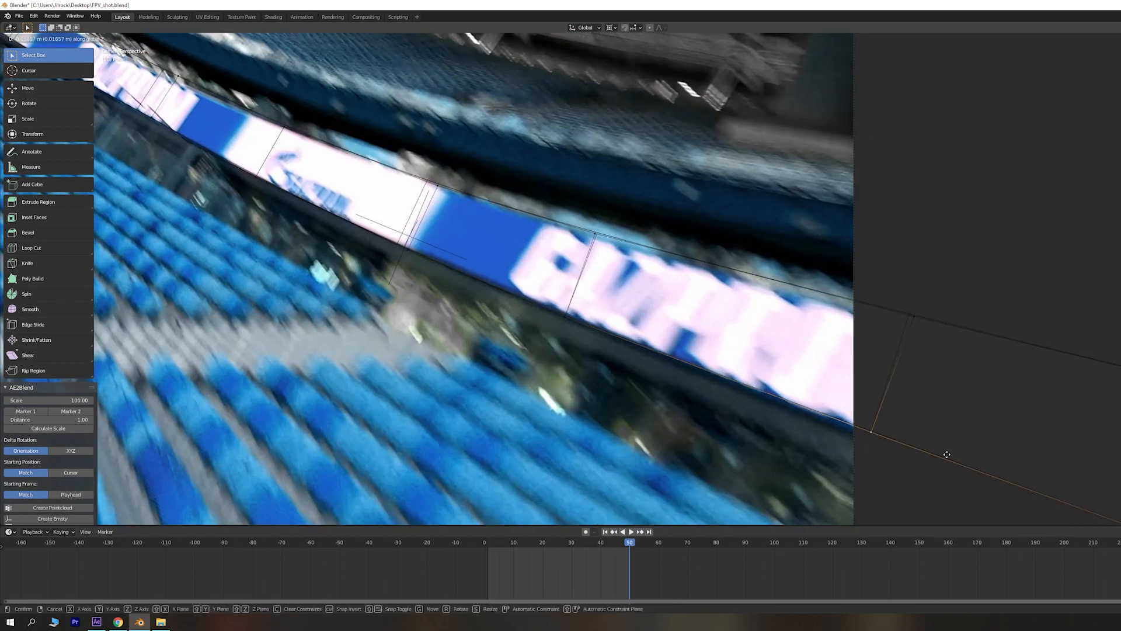
click(947, 454)
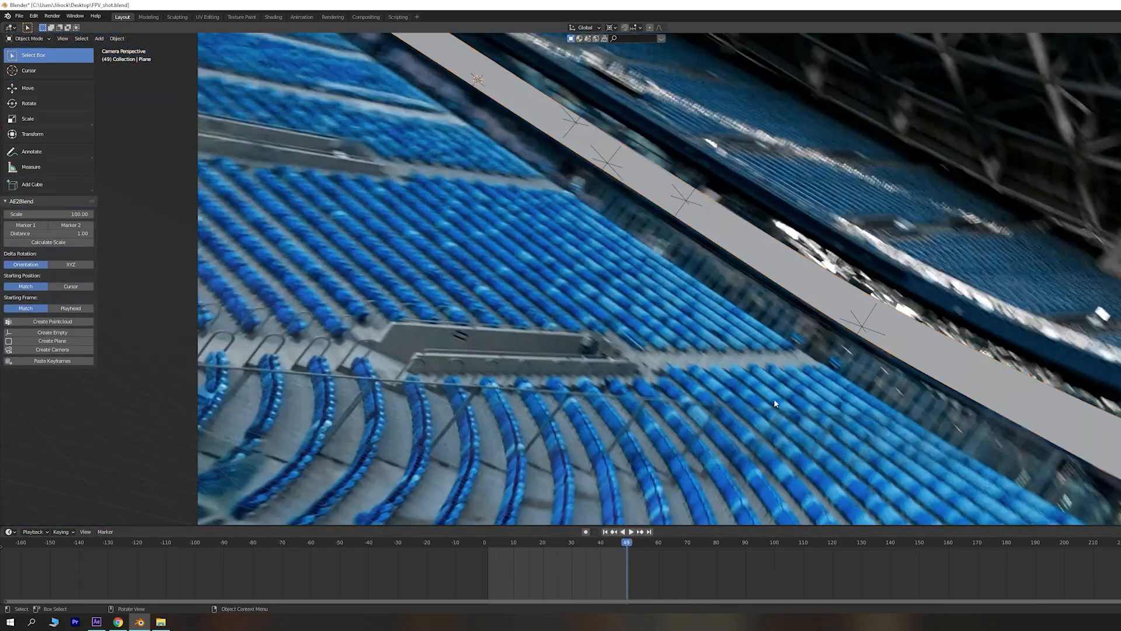
key(ctrl+s)
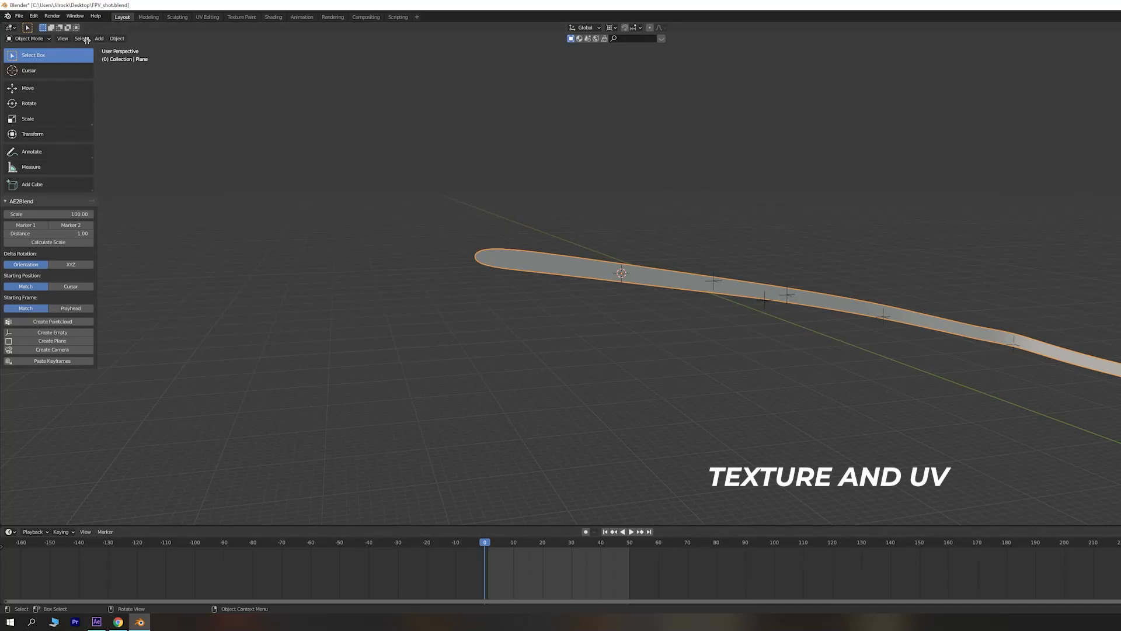
- Split the 3D viewport, set the new area to the Shader Editor, and narrow the viewport's tool shelf
drag(4, 27, 411, 70)
click(10, 27)
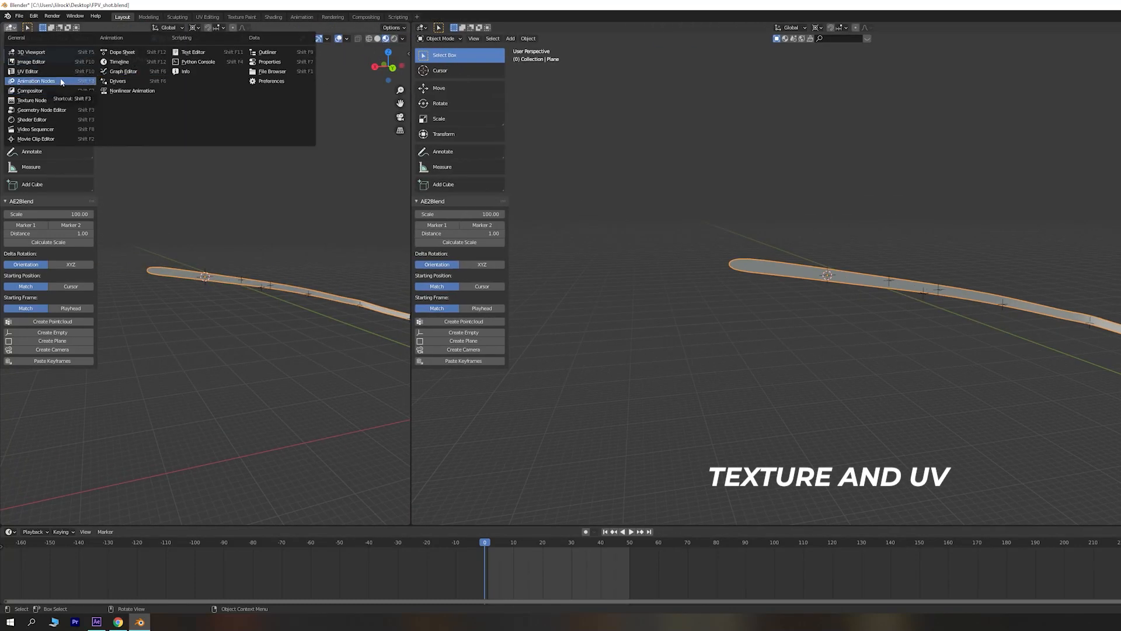
click(56, 119)
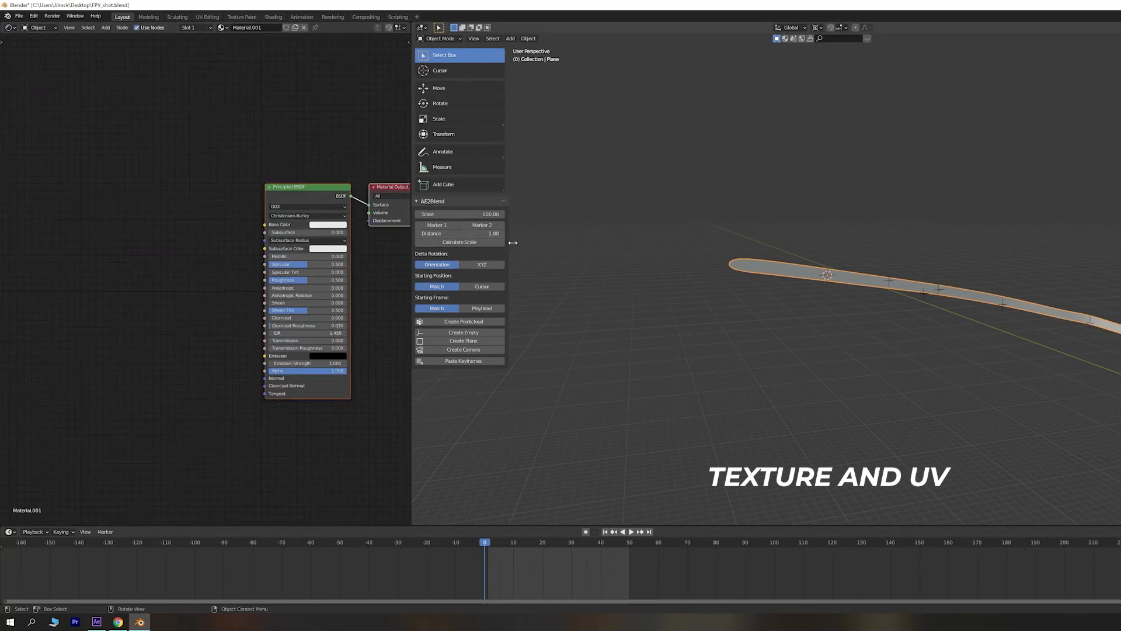
drag(513, 242, 383, 265)
scroll(290, 274, up, 2)
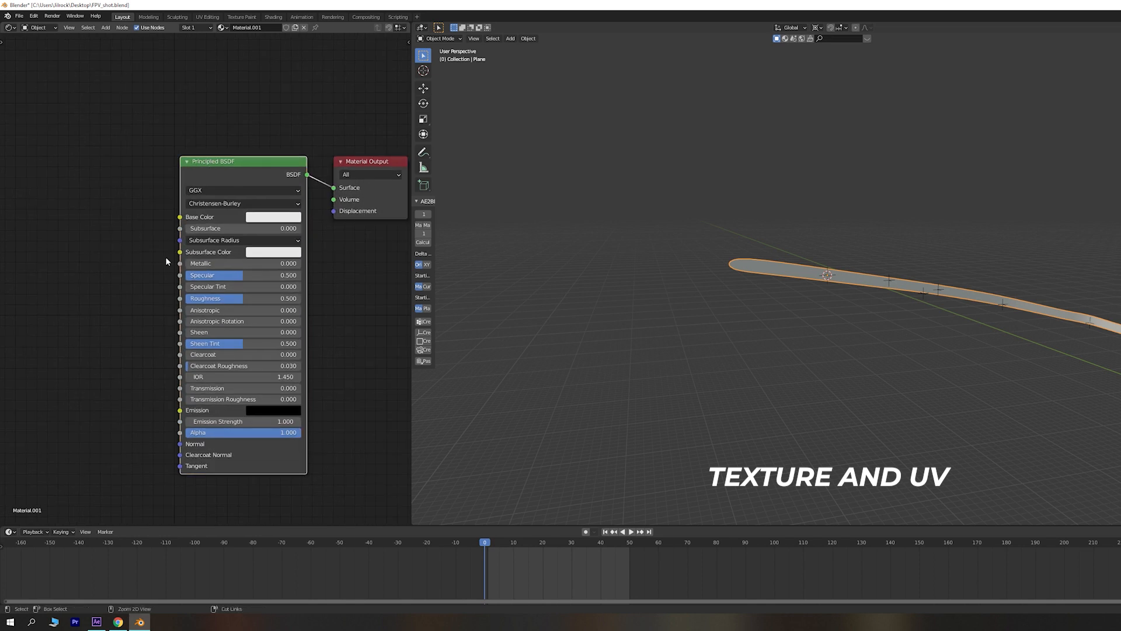
- Add an image texture with mapping nodes to the strip's Principled BSDF material and load the GAZPROM banner image
key(ctrl+t)
click(137, 232)
double_click(636, 332)
middle_drag(801, 311, 684, 281)
scroll(686, 316, up, 4)
scroll(798, 321, down, 2)
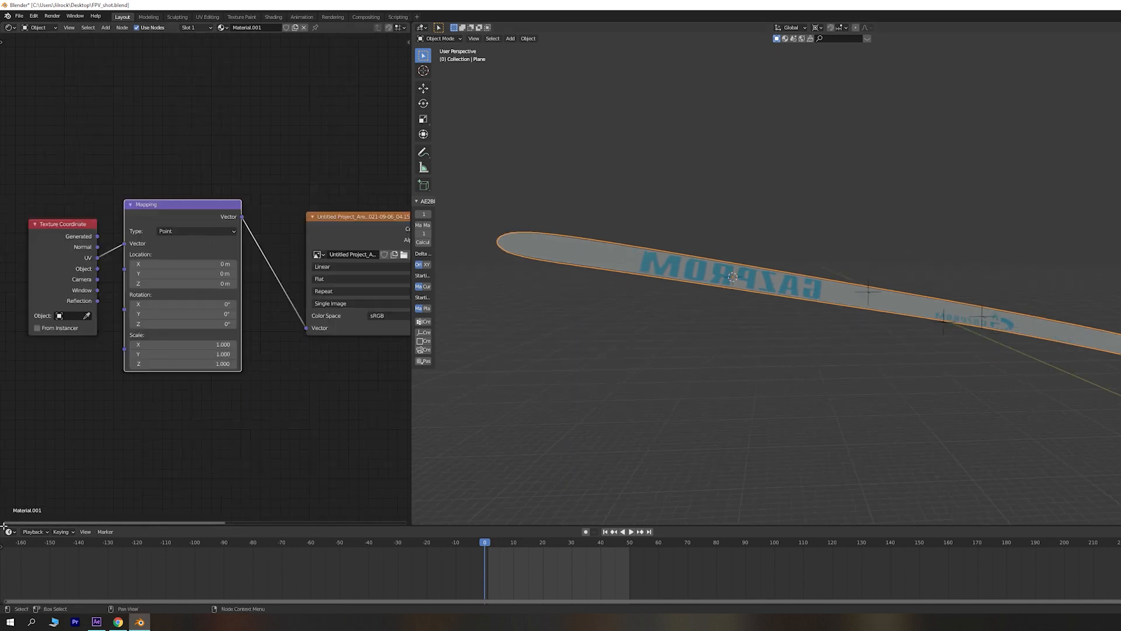
- Split the Shader Editor area horizontally and set the lower part to the UV Editor
drag(3, 37, 10, 273)
click(9, 264)
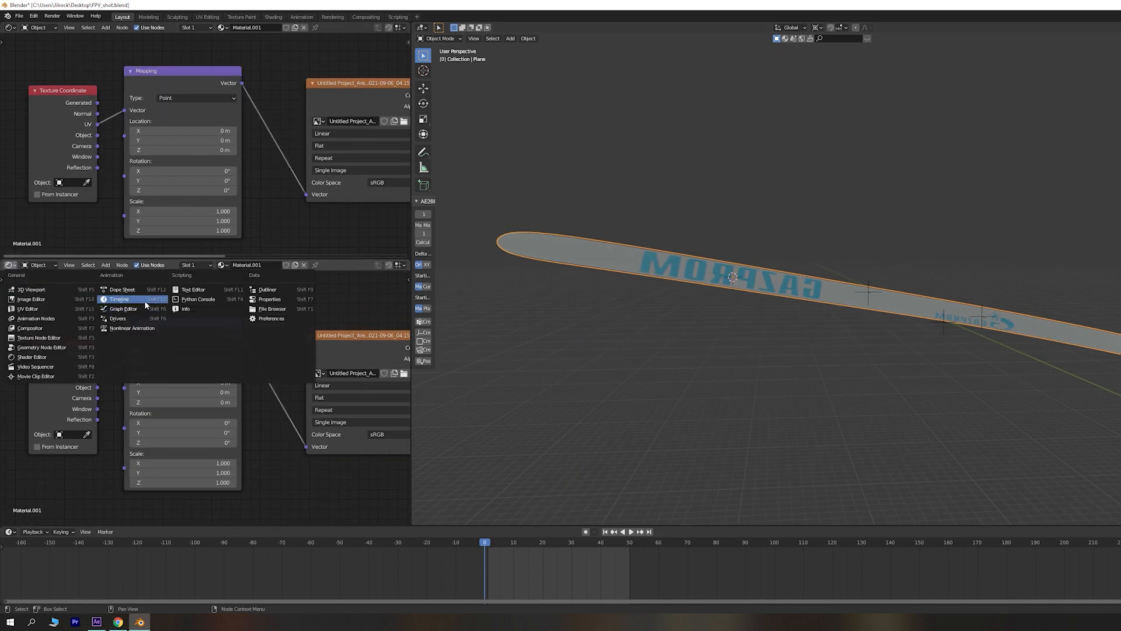
click(73, 309)
- Select the whole strip in Edit Mode and mirror its UVs along X
key(Tab)
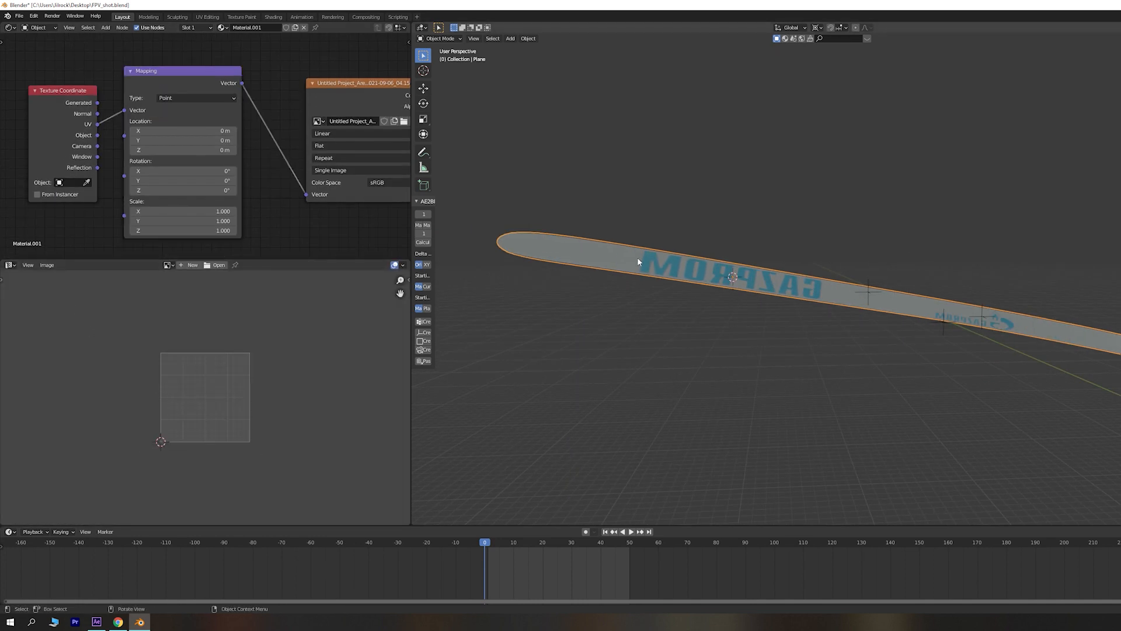
key(a)
right_click(148, 417)
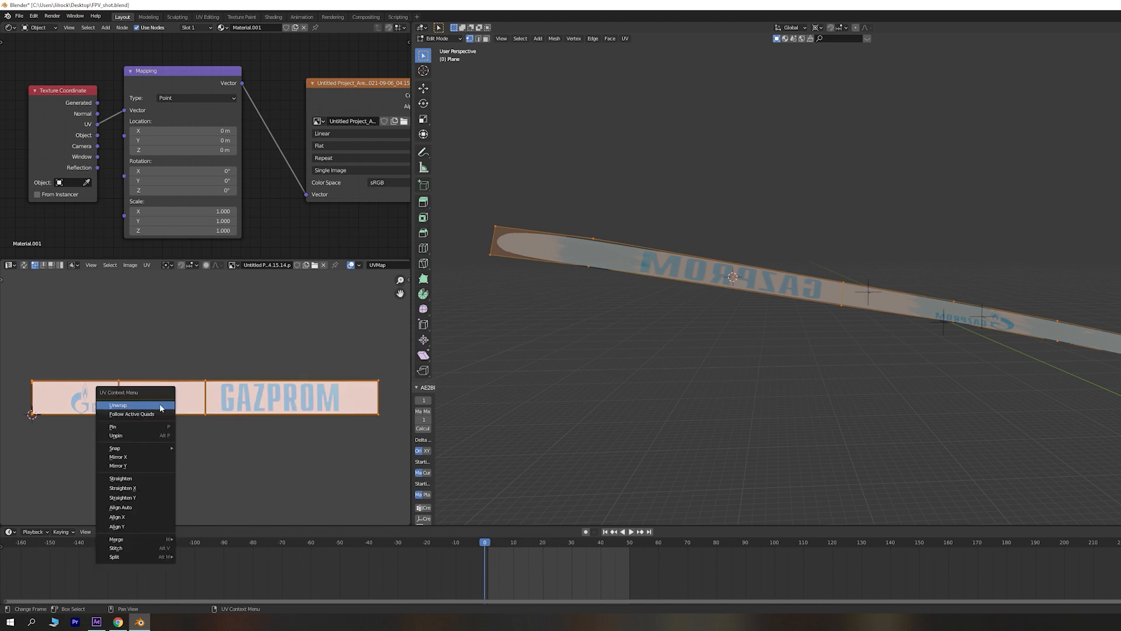
click(147, 458)
- Apply the strip's Subdivision modifier and unwrap all of its faces in Edit Mode
key(Tab)
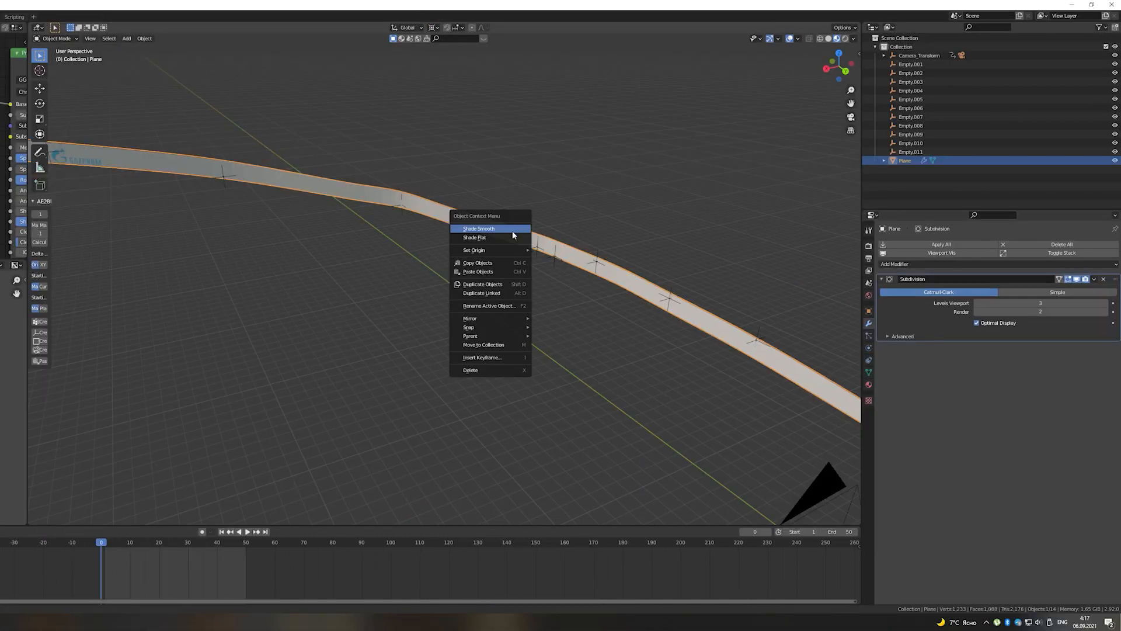
click(1081, 289)
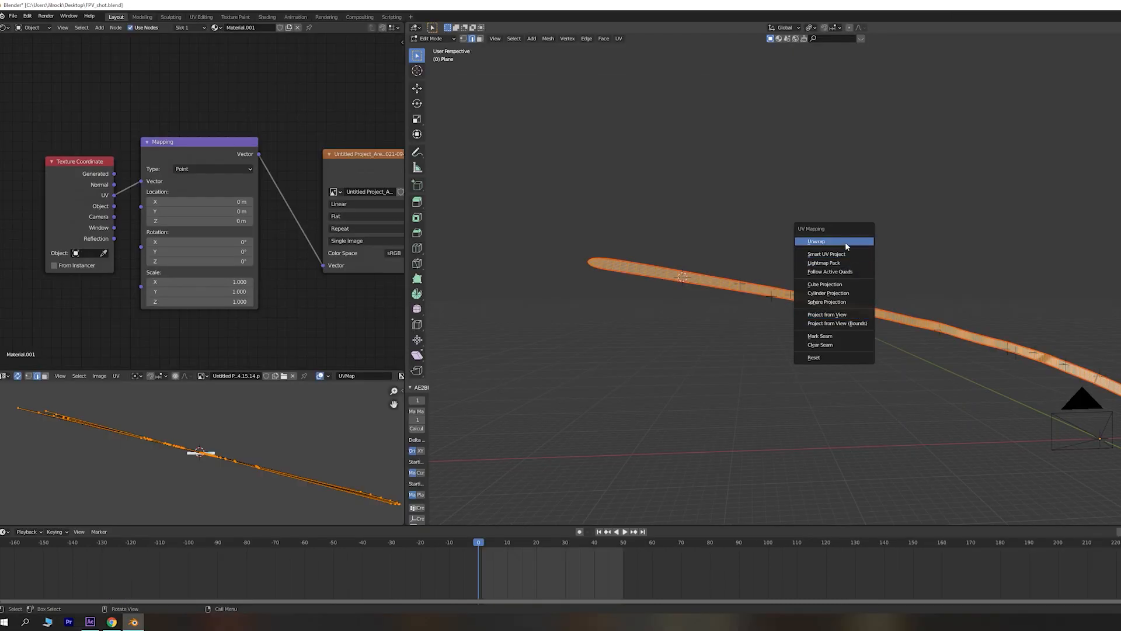
click(845, 242)
key(Tab)
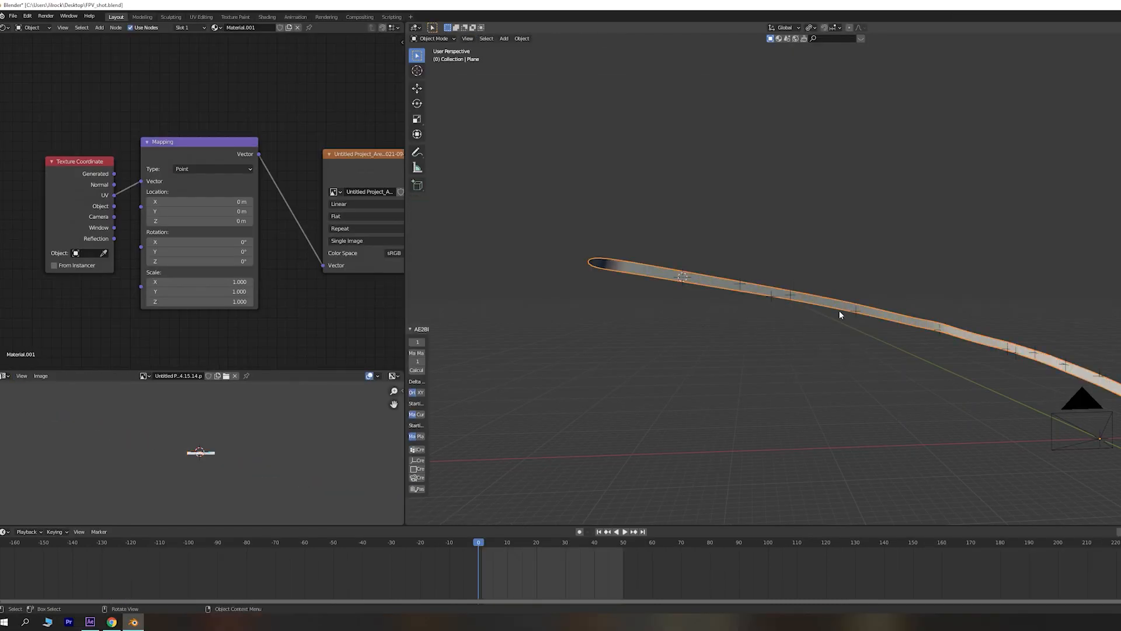
scroll(855, 356, up, 3)
scroll(749, 332, down, 3)
- Adjust and rotate the unwrapped UVs so the GAZPROM texture repeats along the strip, and save the file
key(Tab)
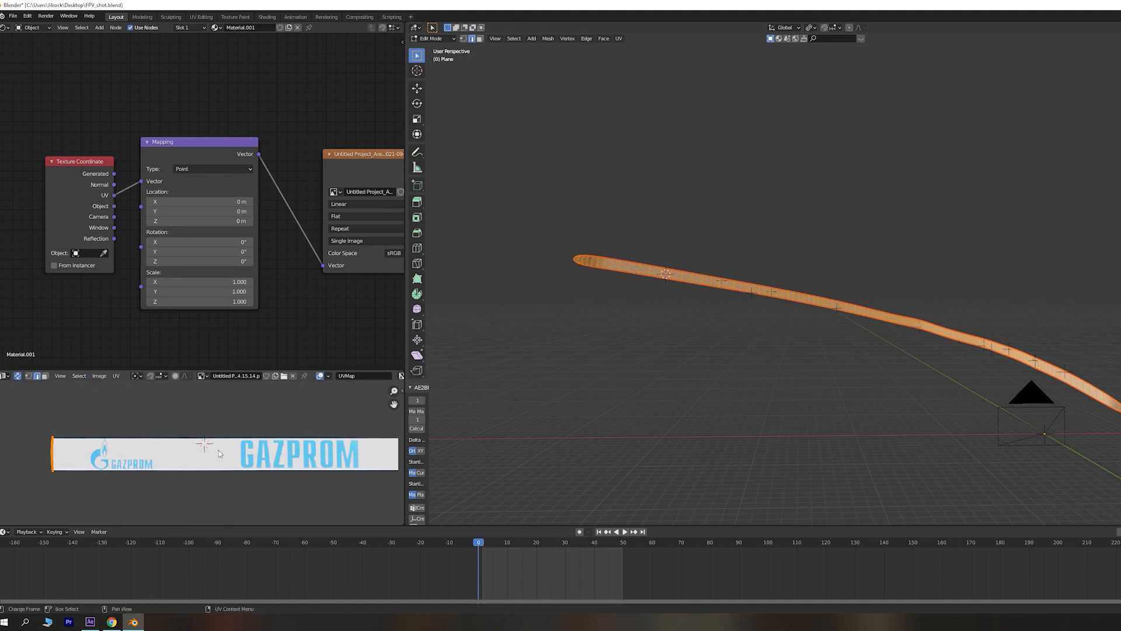
click(370, 490)
key(Tab)
scroll(844, 374, up, 5)
scroll(844, 373, down, 5)
key(Tab)
key(r)
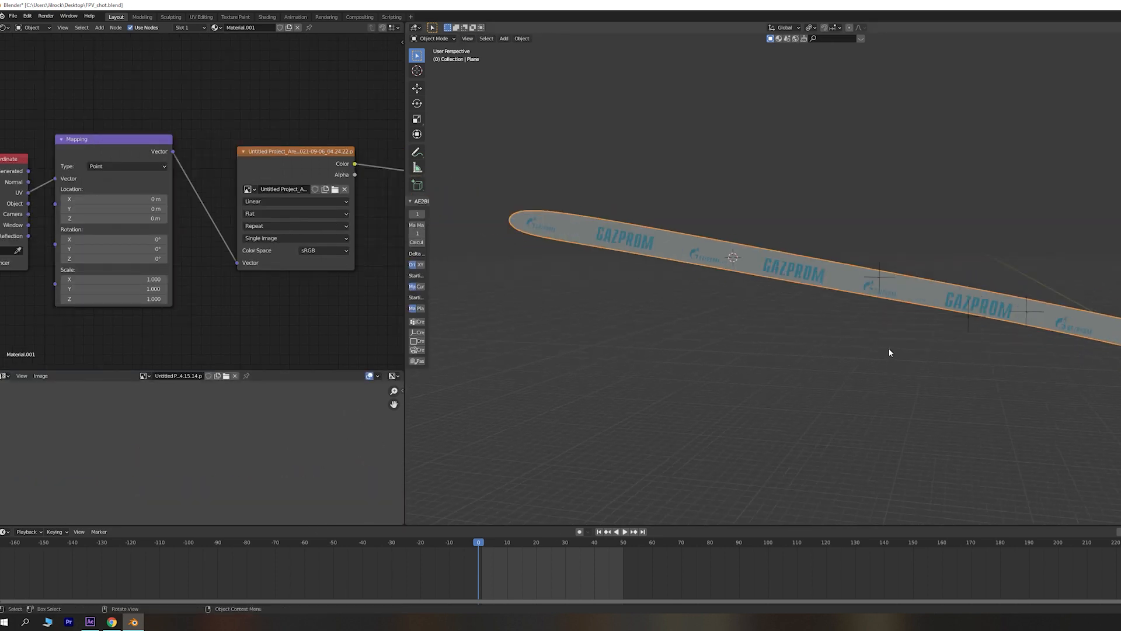
key(ctrl+s)
- Rotate and reposition the UVs of the strip's skewed middle section, and check the lettering through the camera
drag(882, 243, 1031, 380)
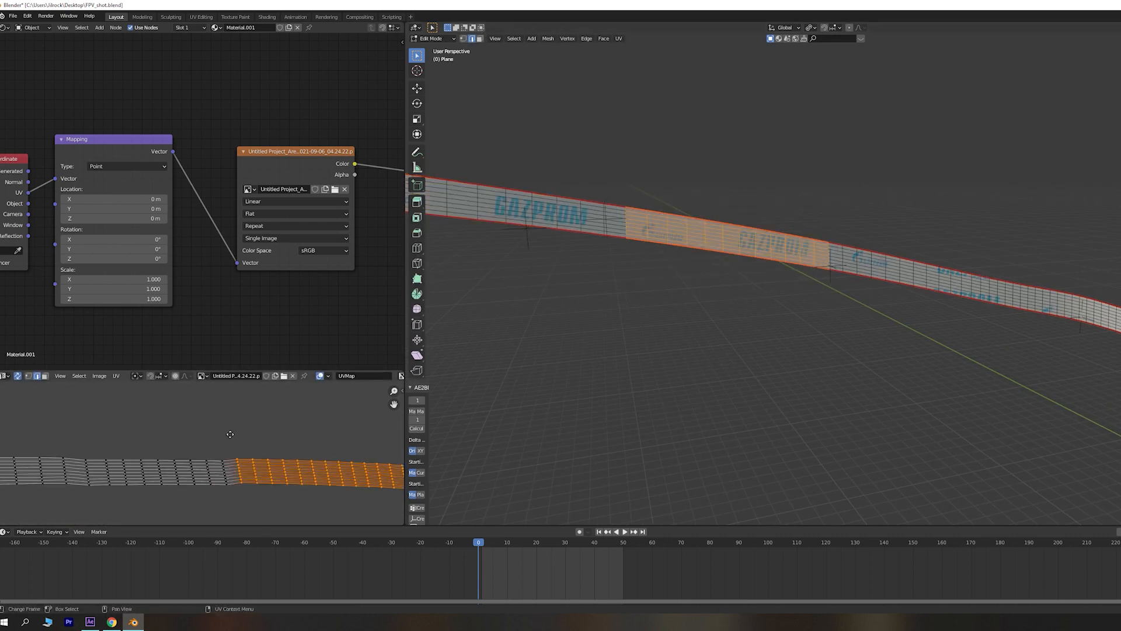
key(r)
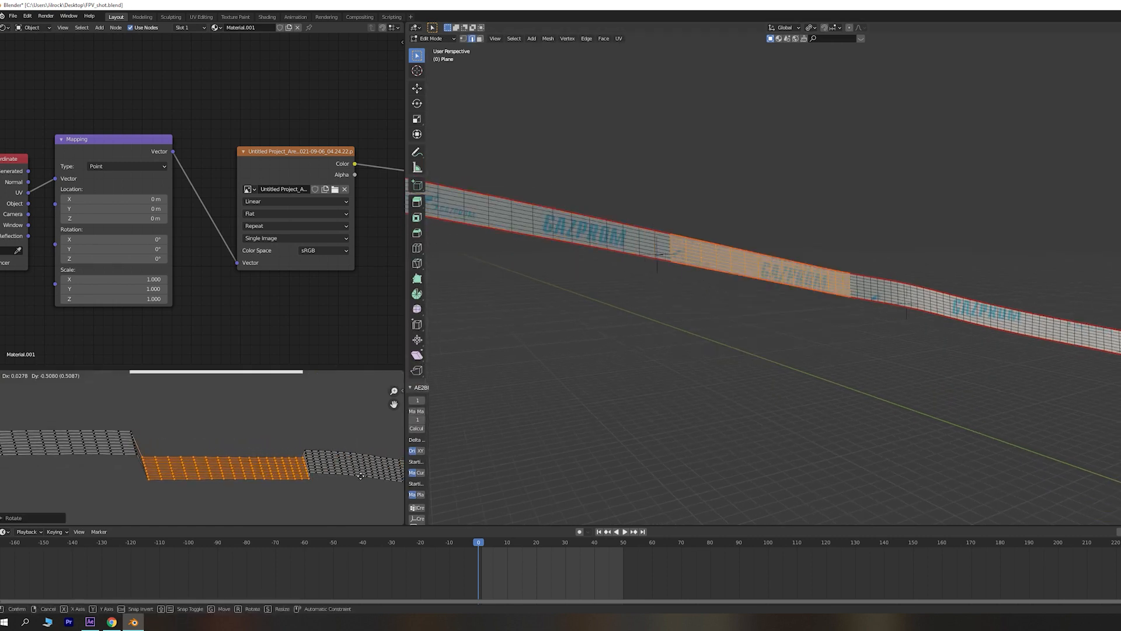
click(366, 426)
key(Tab)
key(KP_0)
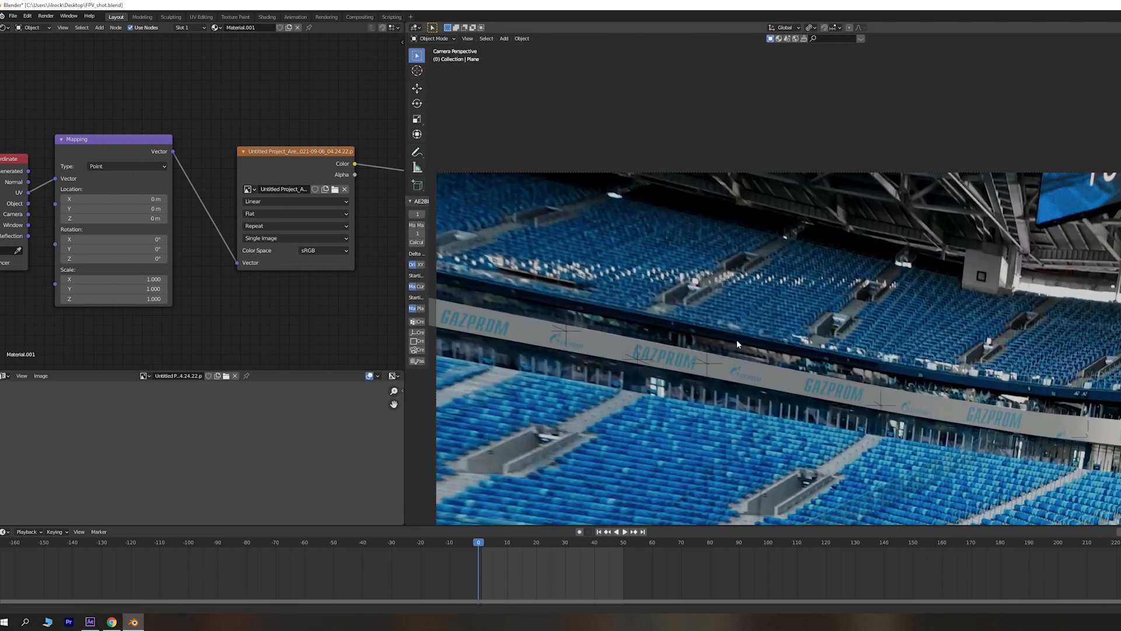
- Straighten the UVs of further strip sections by rotating them to match the banner in the camera view
key(Tab)
scroll(701, 328, up, 3)
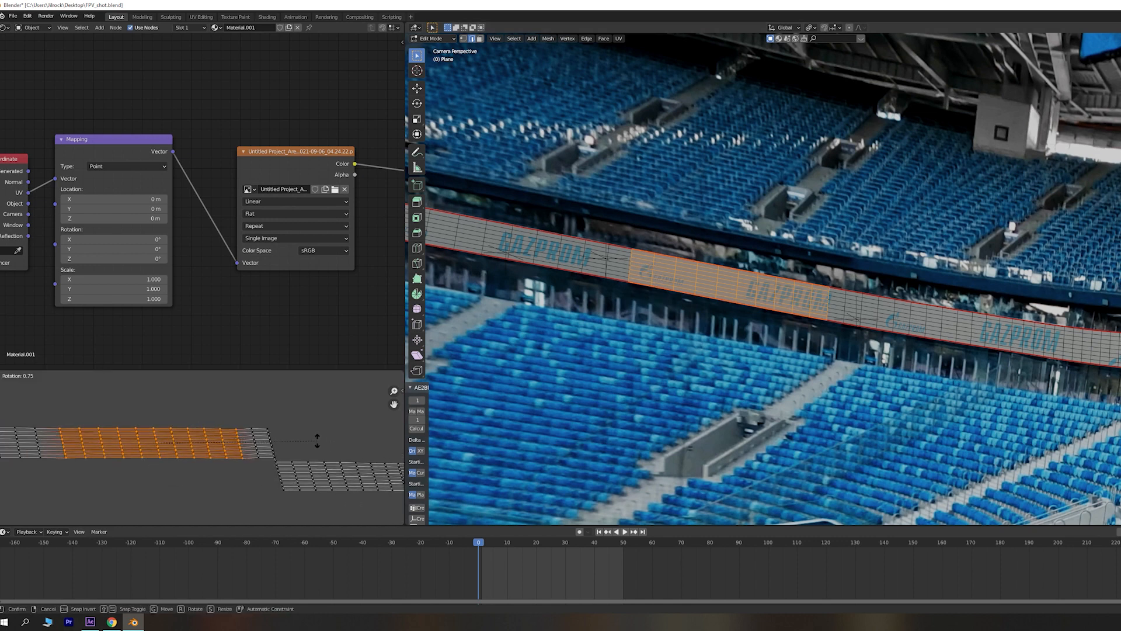
key(Tab)
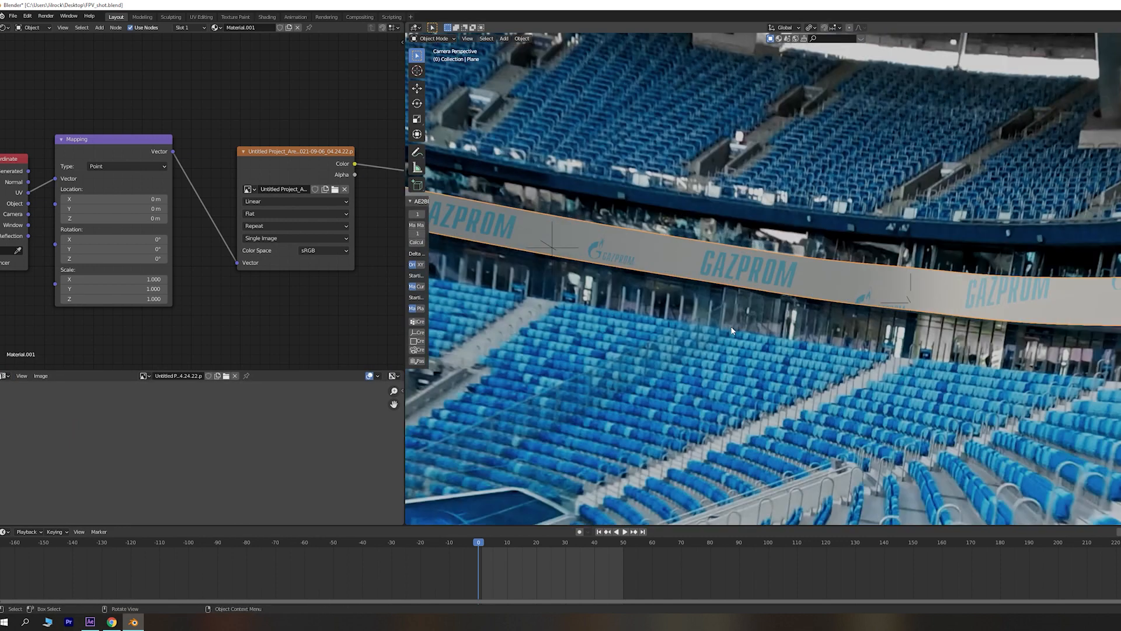
key(Tab)
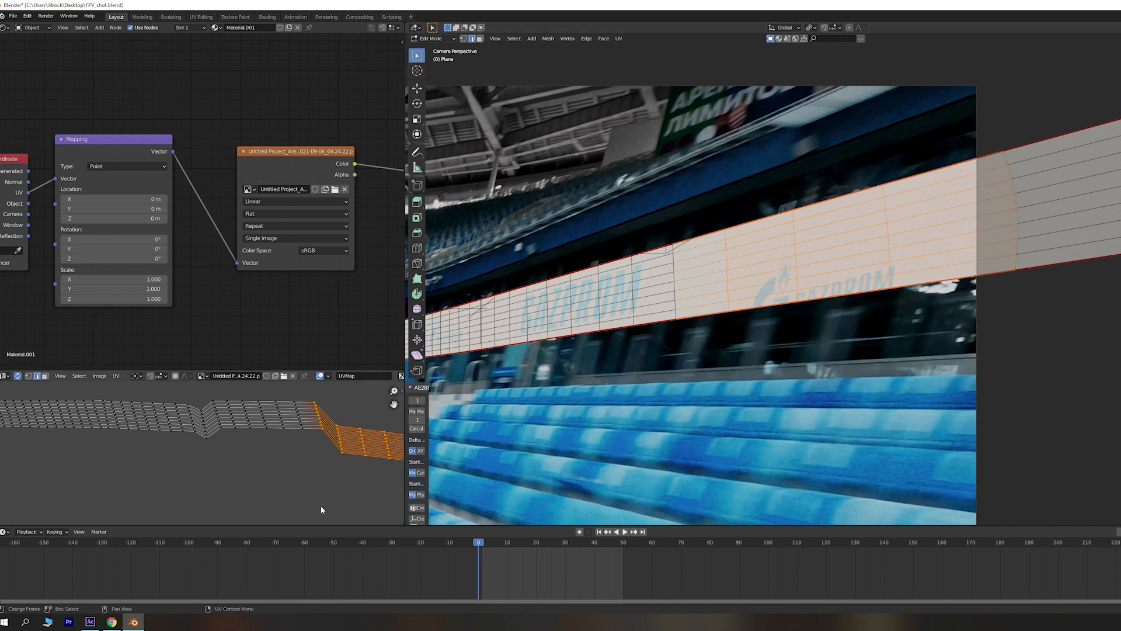
key(r)
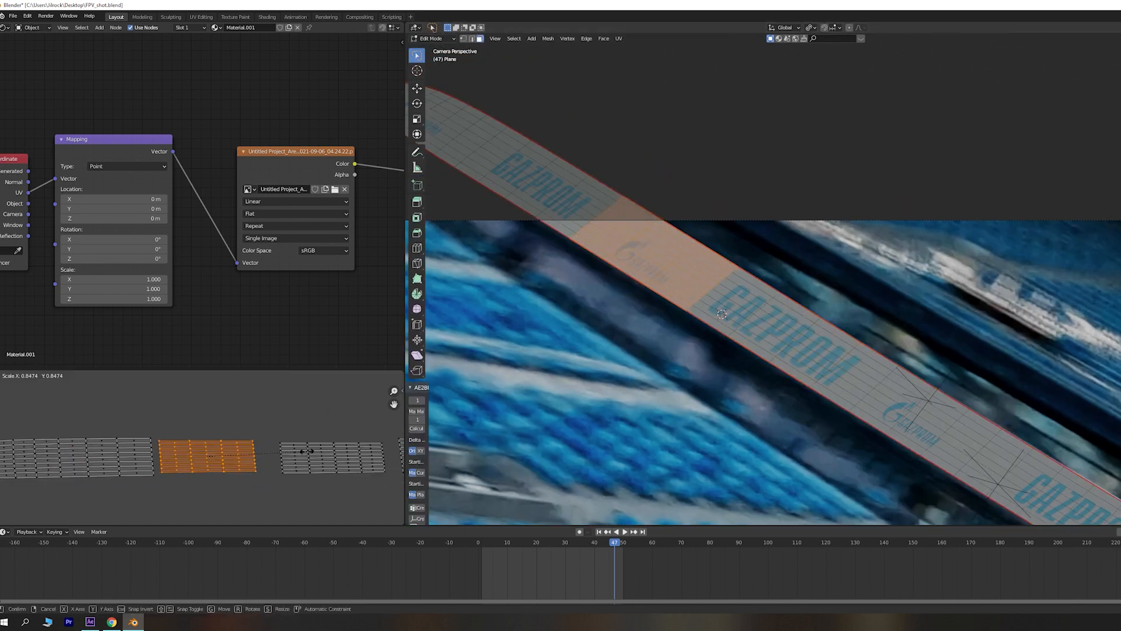
- Scale the UVs of the small Gazprom logo section at frame 47 to fit the strip
key(Tab)
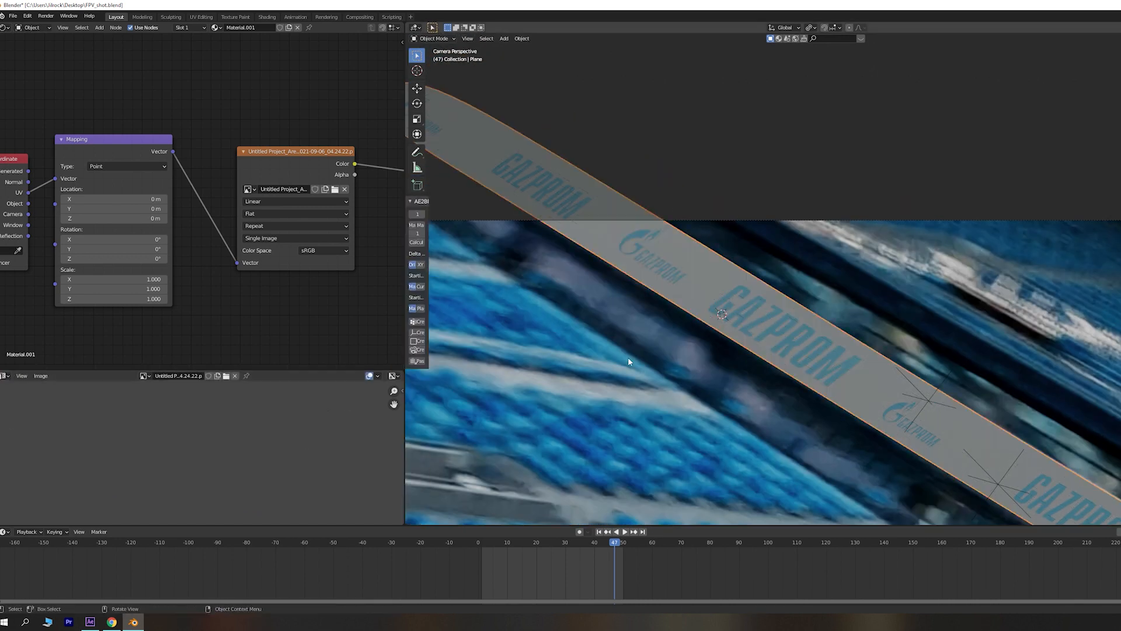
key(Tab)
key(s)
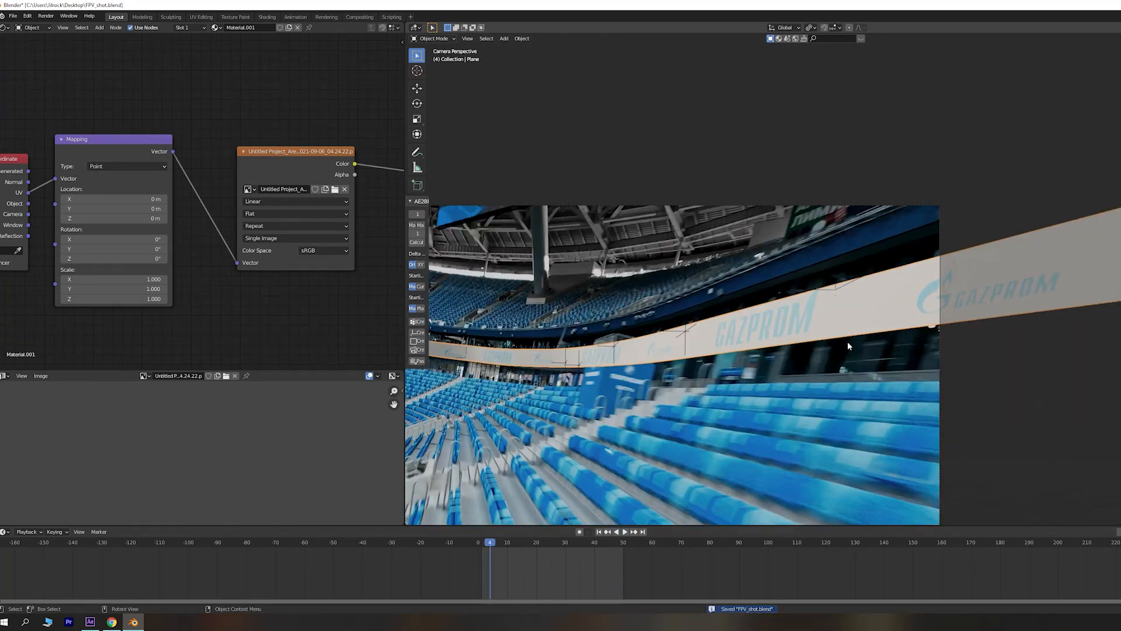
- Rotate the UVs of the faces at the upper end of the large GAZPROM lettering at frame 4
key(Tab)
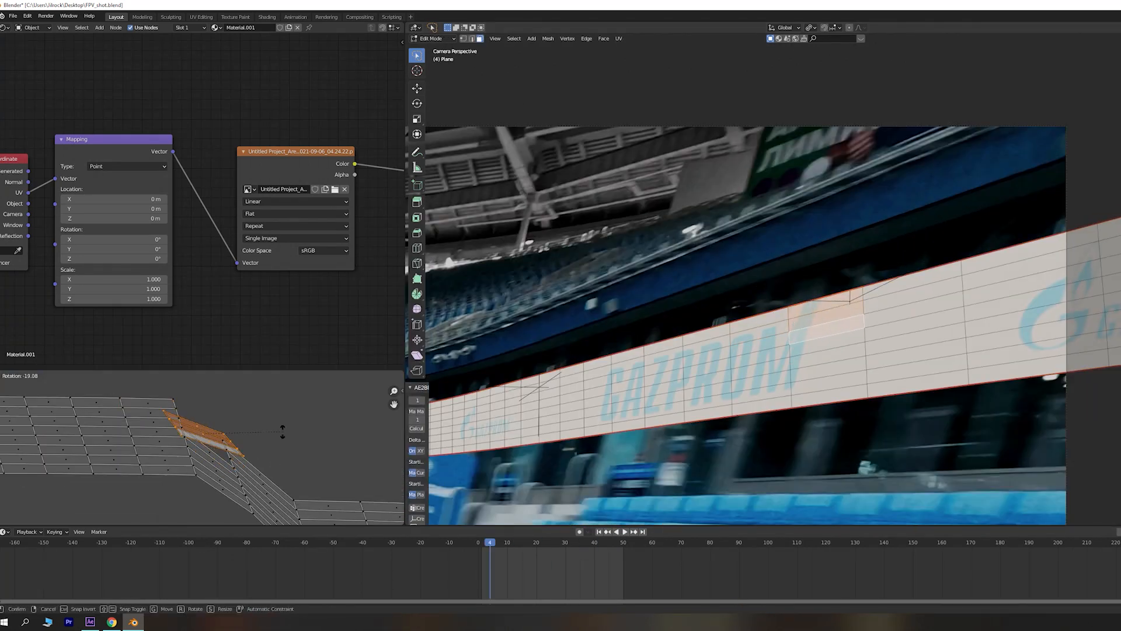
click(292, 430)
scroll(204, 416, down, 2)
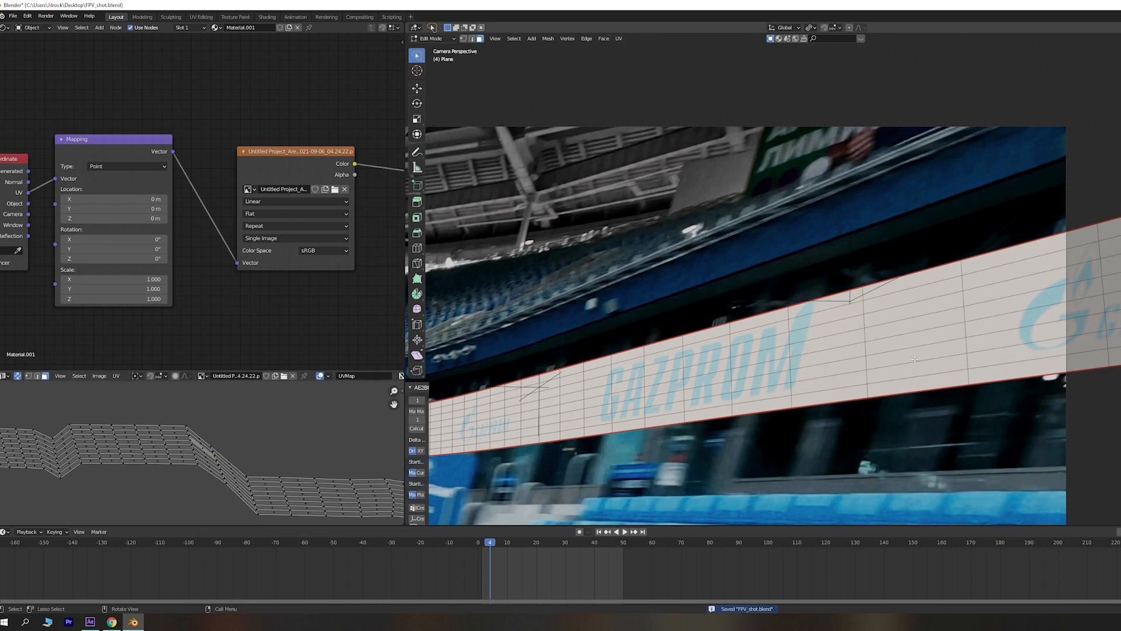
- Try to scale and split the UVs of the large GAZPROM lettering section
key(ctrl+l)
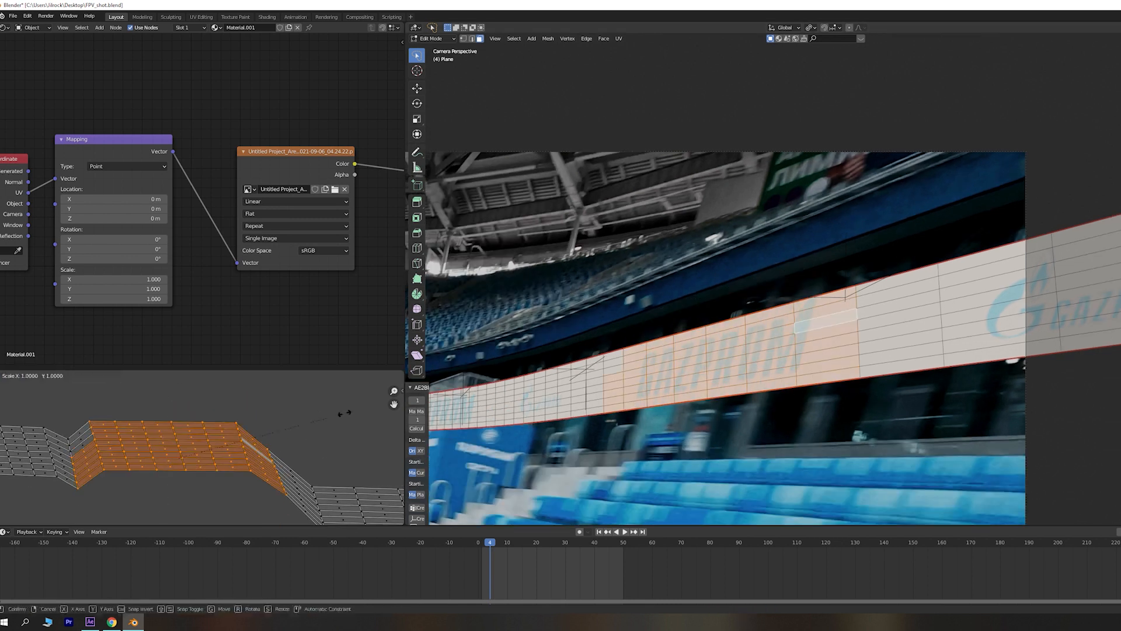
key(0)
key(Return)
key(y)
key(Escape)
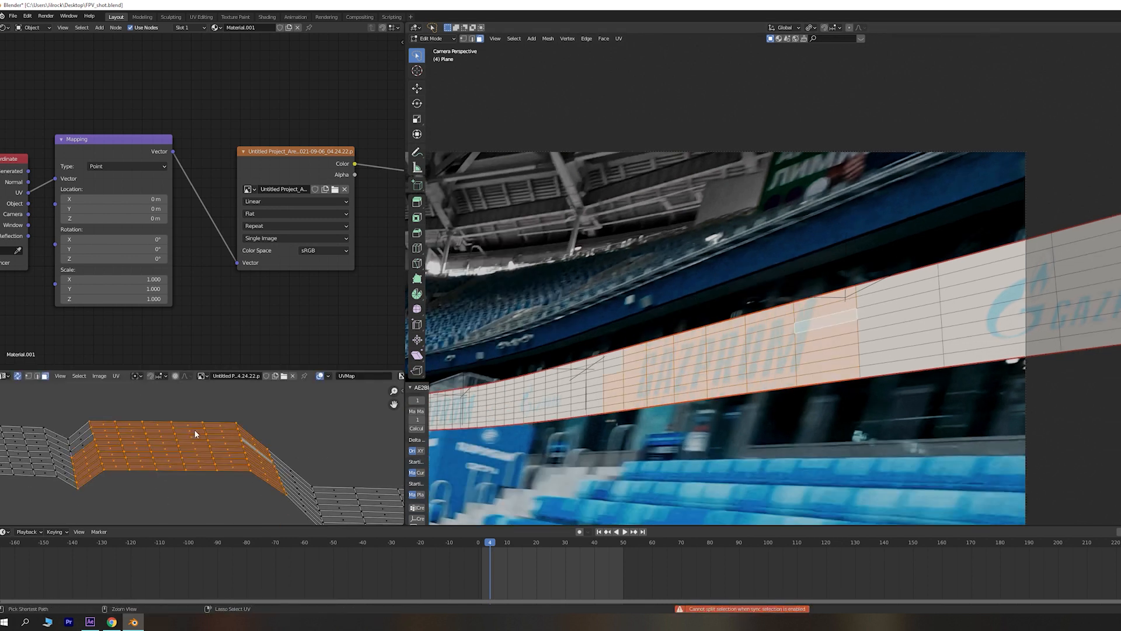
key(ctrl+z)
- Unwrap the selected faces beside the GAZPROM lettering with Follow Active Quads, using the Even edge length mode
key(u)
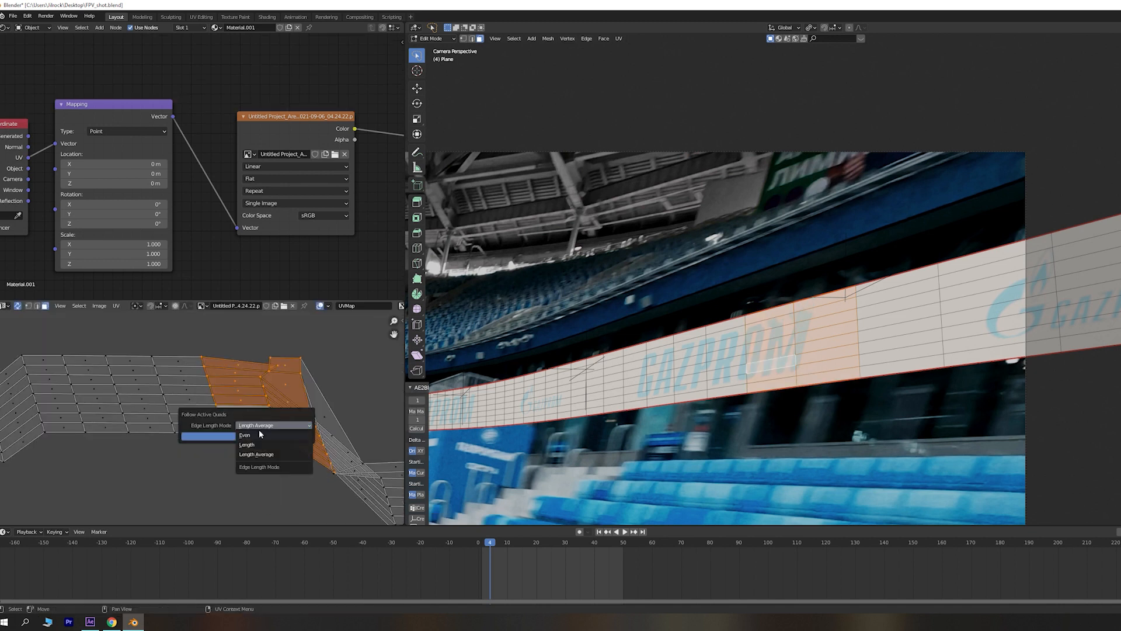
click(245, 435)
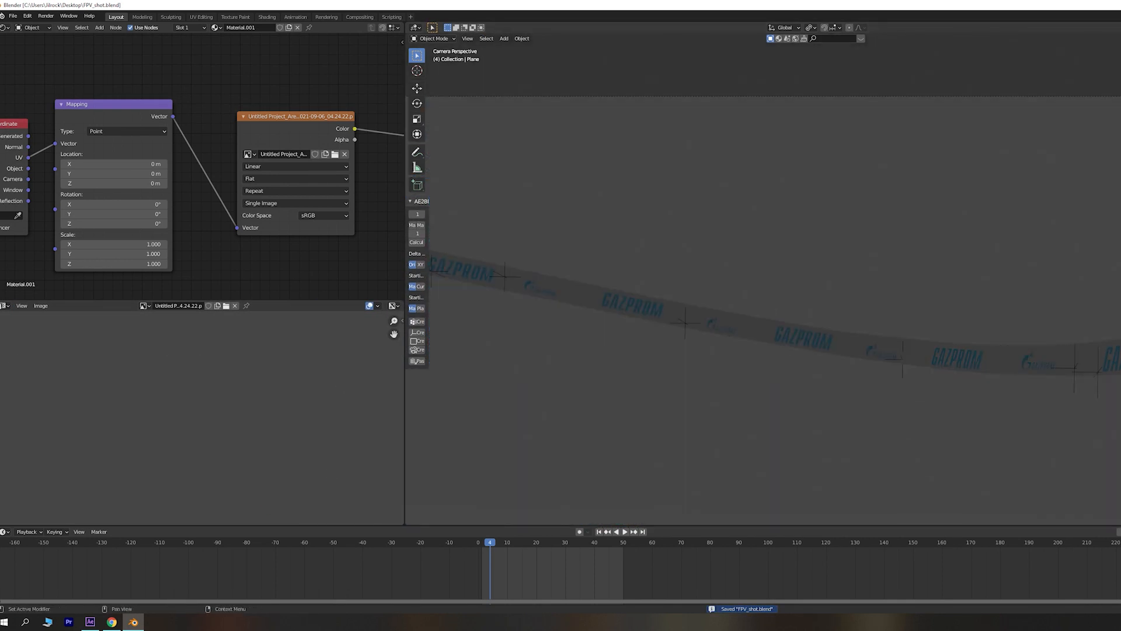
- Insert a Bright/Contrast node between the image texture and the Principled BSDF, and save the file
text(bright)
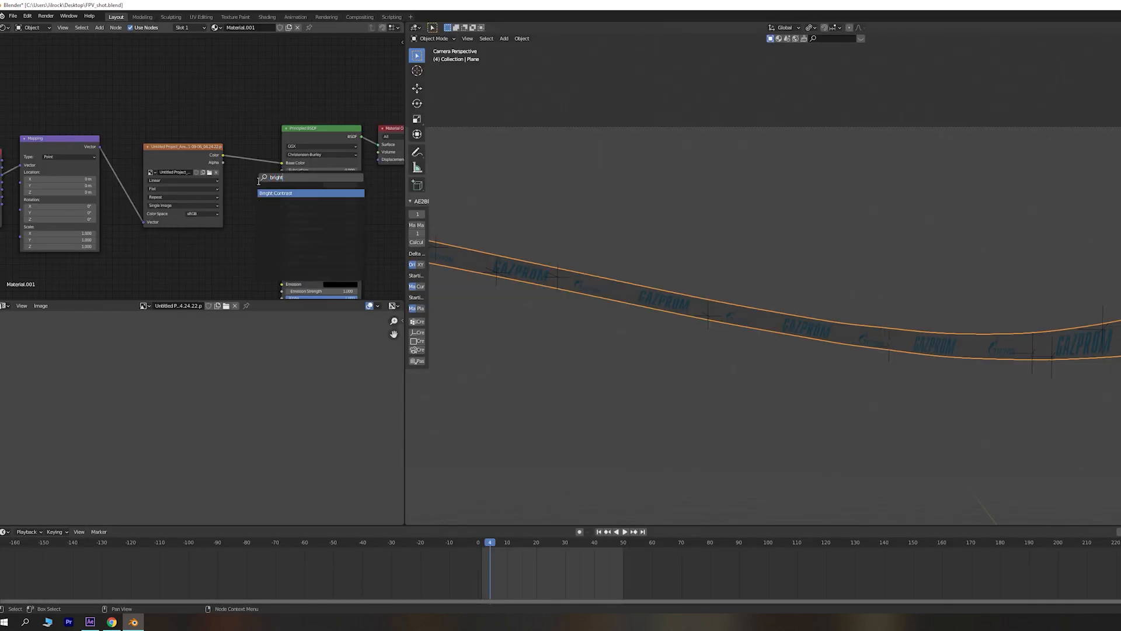
key(Return)
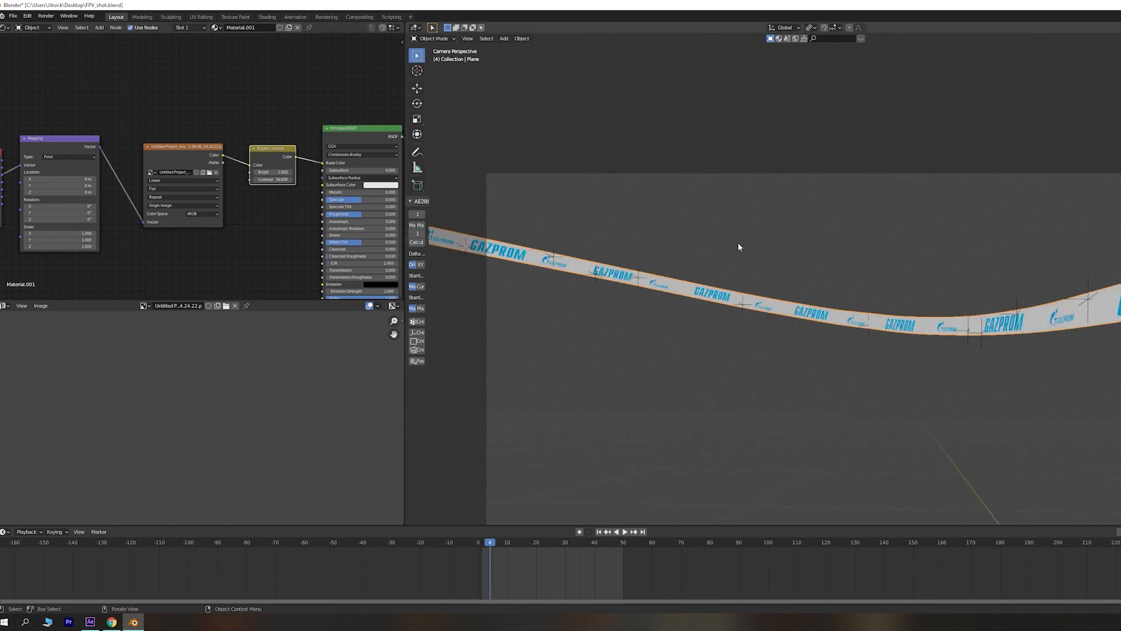
key(space)
key(ctrl+s)
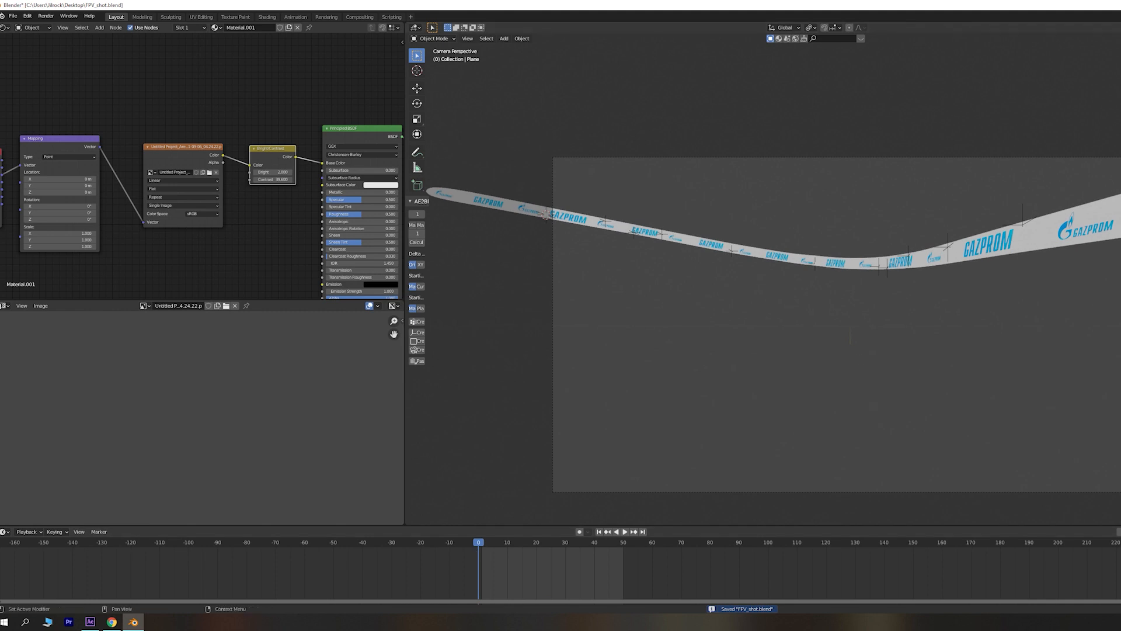
- Play back and render the strip animation, and preview the rendered PNG sequence over the footage in After Effects
key(space)
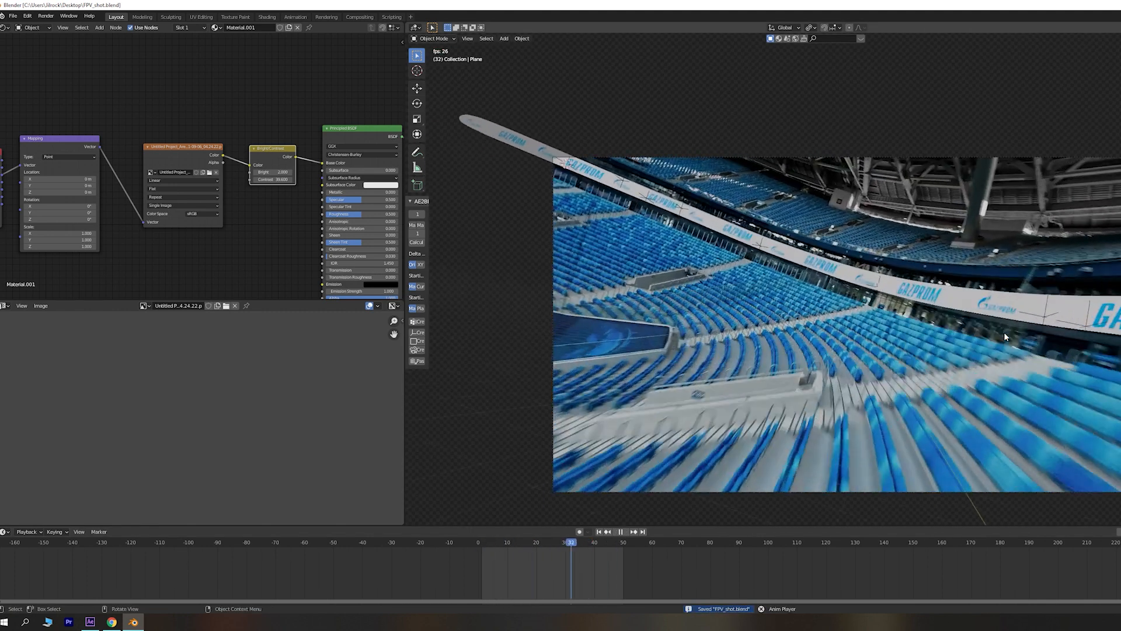
key(F12)
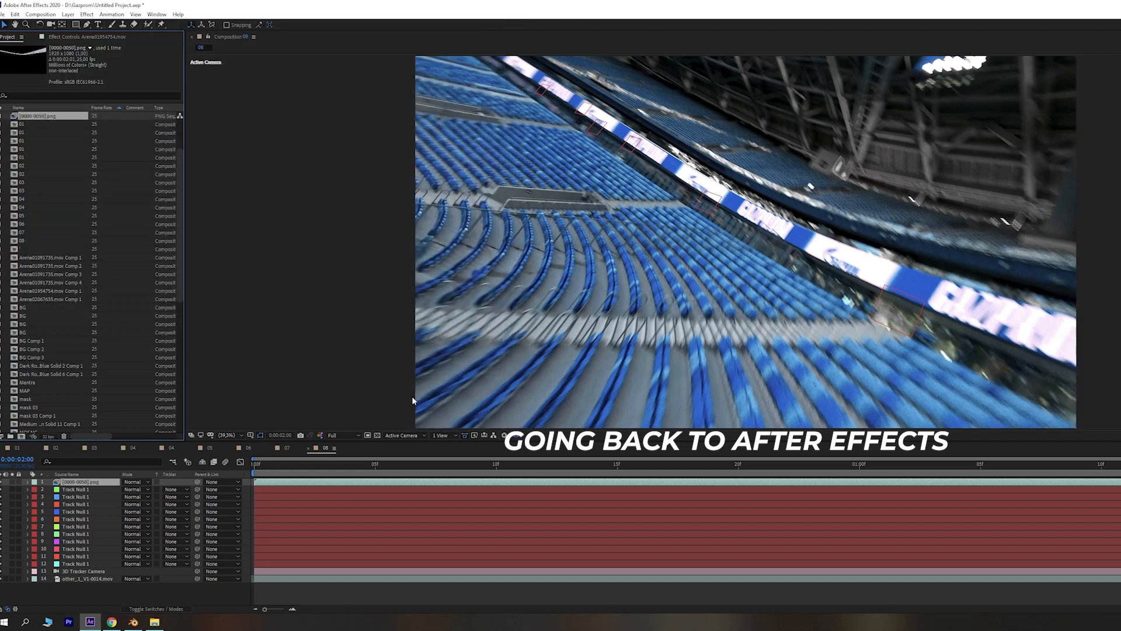
key(space)
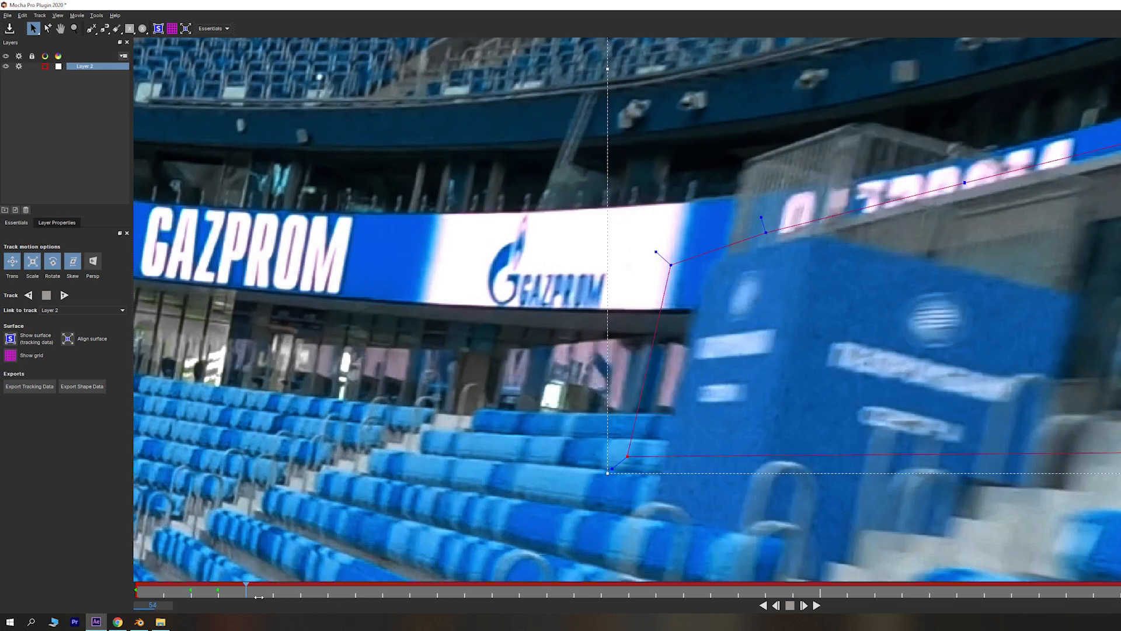
- Adjust the Layer 2 spline points in Mocha Pro along the banner's lower edge beside the blue booth, through frame 61
scroll(613, 290, down, 4)
key(x)
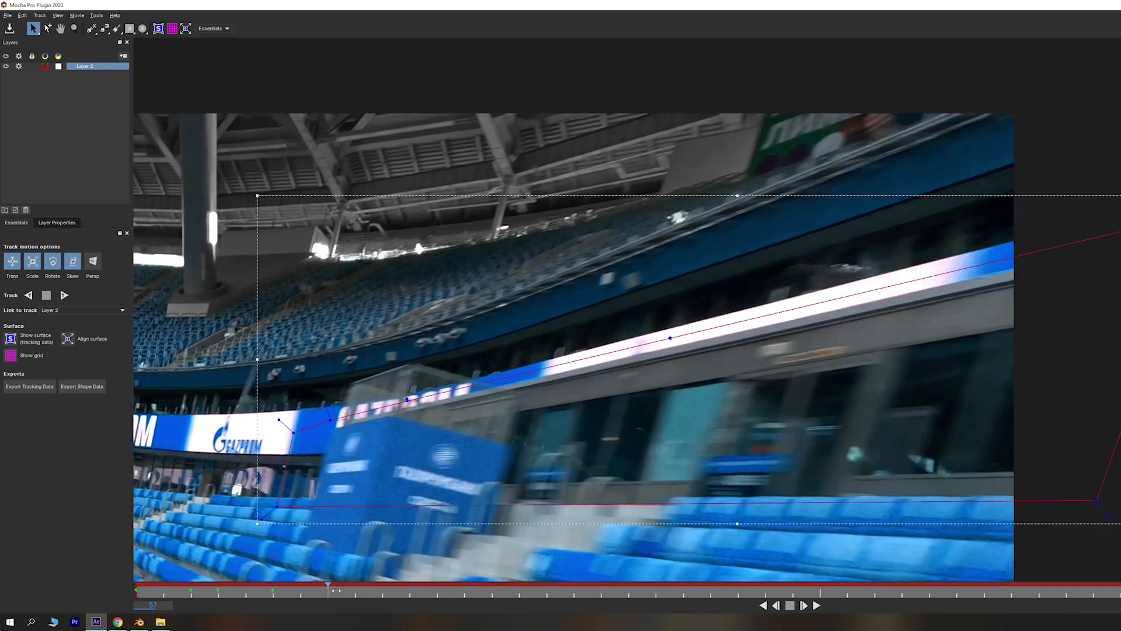
scroll(469, 320, up, 3)
drag(666, 279, 687, 276)
drag(779, 239, 795, 246)
middle_drag(890, 254, 905, 296)
scroll(526, 283, down, 4)
scroll(684, 300, up, 4)
middle_drag(684, 301, 408, 391)
scroll(408, 391, down, 4)
key(Right)
key(Right)
key(Right)
scroll(471, 288, up, 5)
scroll(471, 288, down, 1)
drag(471, 288, 476, 323)
scroll(476, 323, down, 2)
middle_drag(475, 323, 266, 403)
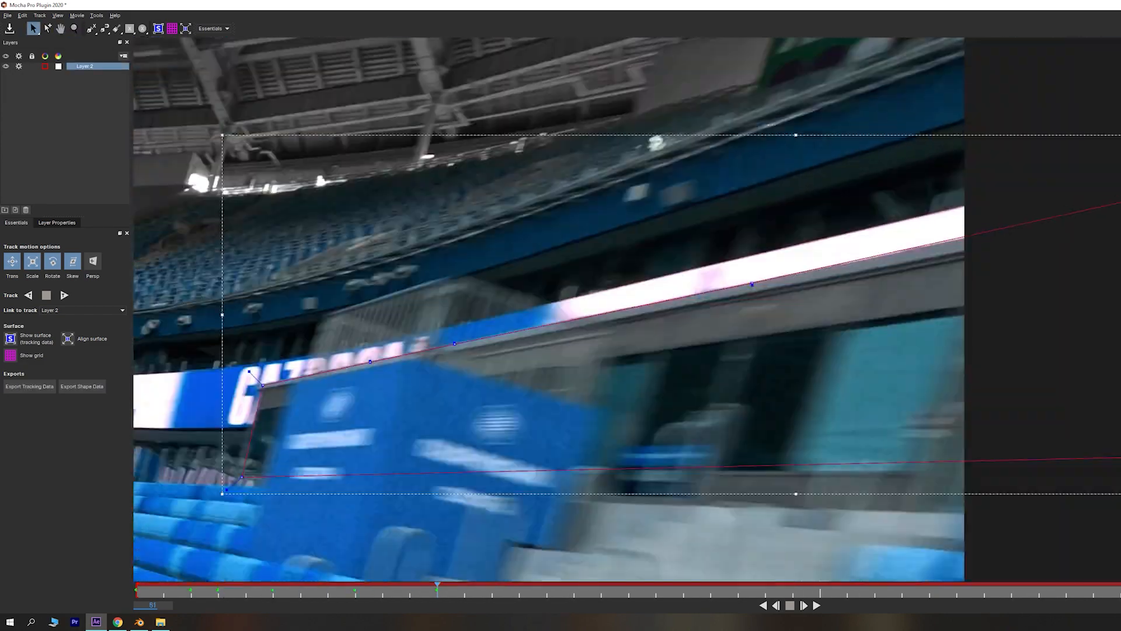
- Correct the Layer 2 spline along the banner's lower edge on the frames up to 71
key(Left)
key(Left)
scroll(538, 308, up, 3)
key(Right)
key(Right)
key(Right)
key(Right)
key(Right)
mouse_move(538, 308)
mouse_down()
mouse_move(554, 288)
mouse_move(541, 272)
mouse_up()
scroll(541, 272, down, 3)
middle_drag(541, 272, 367, 326)
drag(519, 589, 628, 590)
drag(589, 338, 649, 331)
scroll(649, 332, up, 3)
key(Left)
key(Left)
drag(385, 297, 414, 292)
key(Right)
key(Right)
key(Right)
key(Right)
key(Right)
drag(772, 306, 835, 289)
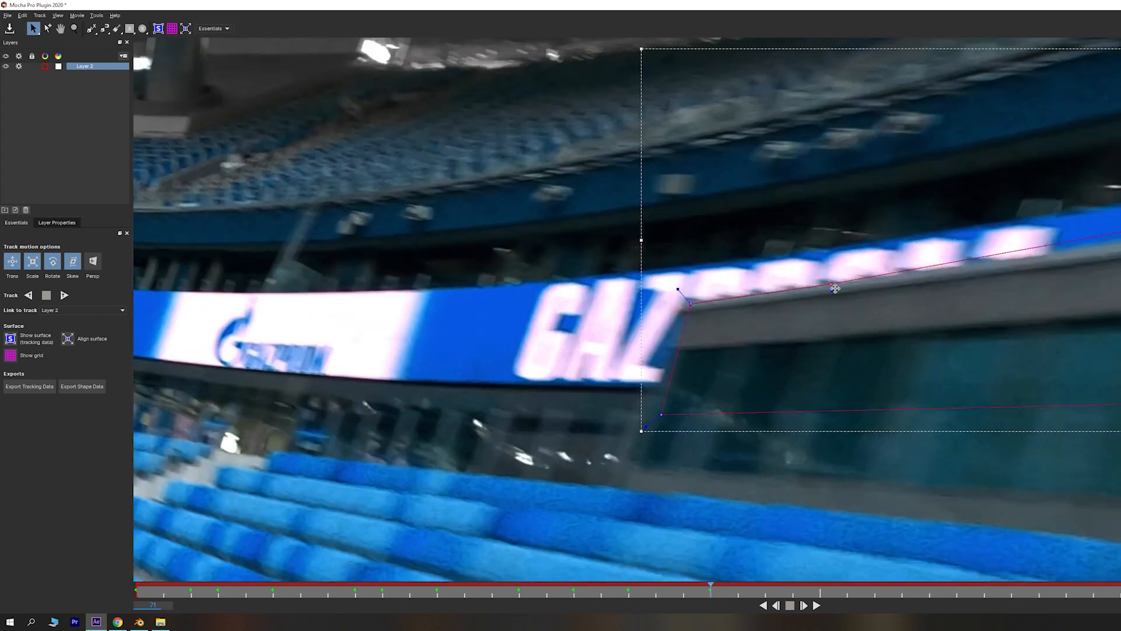
- Fine-tune the Layer 2 spline's corner and edge points on the frames around and after 71
key(Left)
key(Left)
drag(551, 415, 546, 418)
key(Right)
drag(634, 301, 621, 287)
key(Left)
key(Right)
key(Right)
key(Right)
key(Right)
key(Right)
middle_drag(876, 426, 673, 345)
drag(674, 345, 674, 380)
key(Left)
key(Left)
drag(526, 347, 515, 345)
click(821, 590)
mouse_move(674, 380)
mouse_down()
mouse_move(768, 393)
mouse_move(970, 351)
mouse_up()
key(Right)
key(Right)
scroll(815, 315, down, 3)
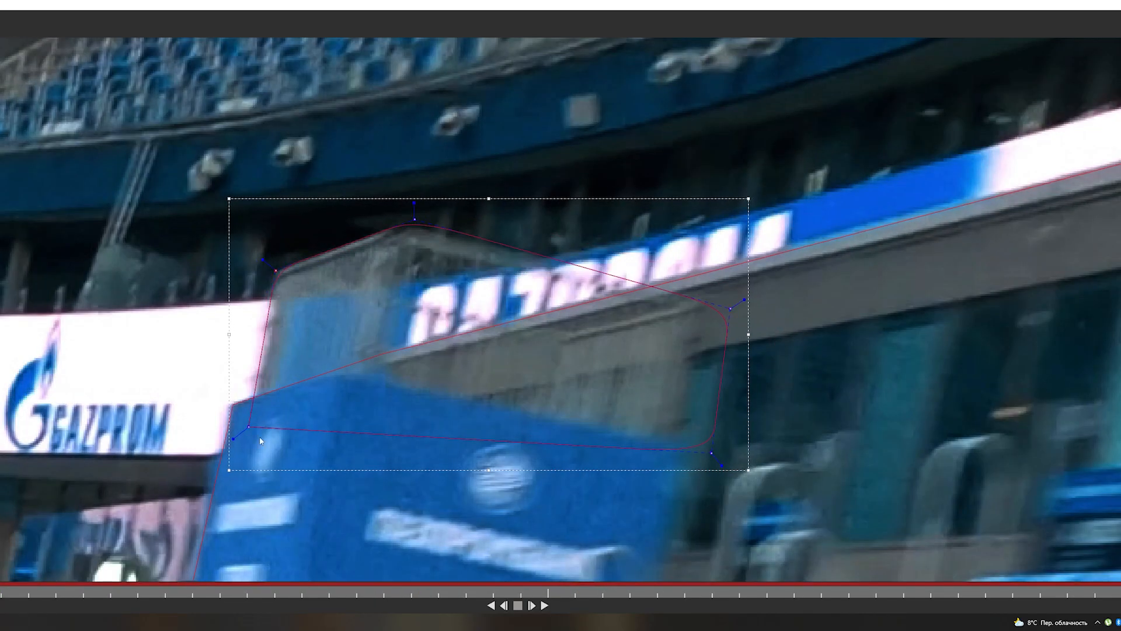
- Fit the Layer 3 spline around the railing above the blue booth on its first frames
key(Right)
scroll(485, 285, down, 2)
key(Right)
key(Right)
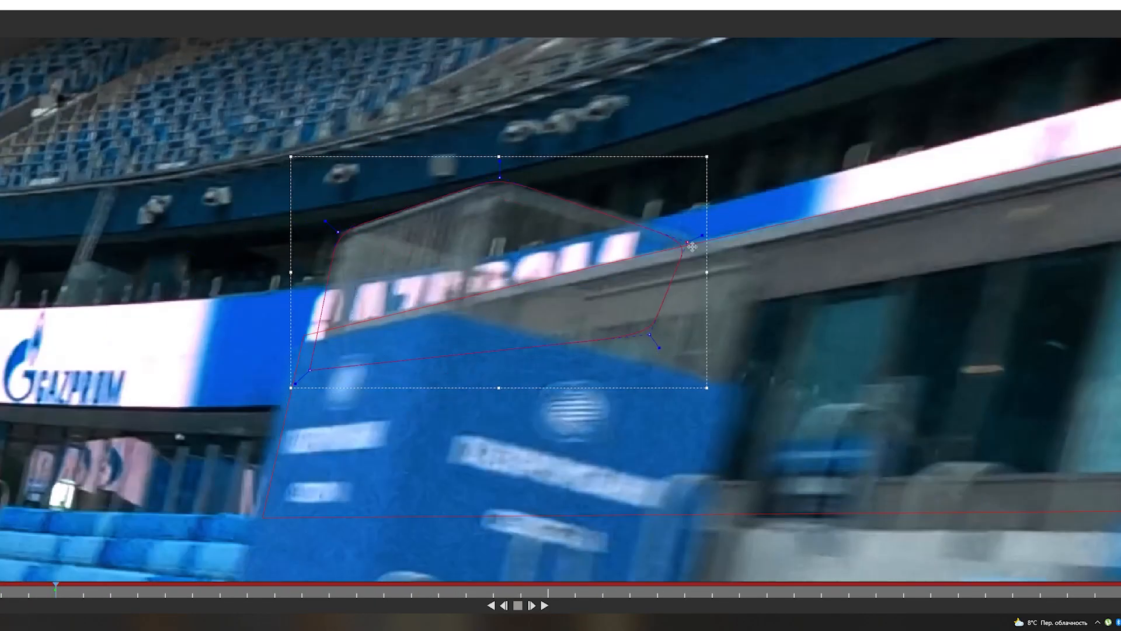
key(Left)
key(Right)
key(Right)
key(Right)
key(Right)
drag(505, 265, 525, 288)
drag(365, 248, 307, 403)
scroll(456, 347, up, 1)
middle_drag(456, 347, 431, 349)
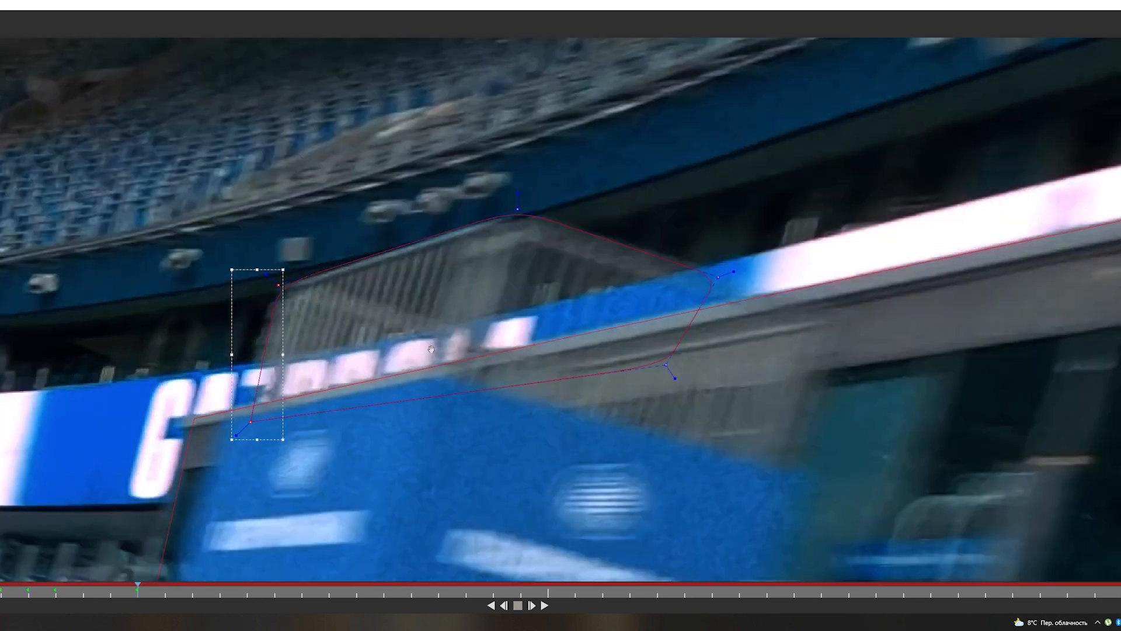
- Correct the lower corner of the Layer 3 railing spline as the booth moves through the following frames
key(Left)
key(Left)
key(Right)
key(Right)
key(Right)
key(Right)
drag(232, 439, 290, 393)
key(Right)
key(Right)
scroll(446, 284, down, 1)
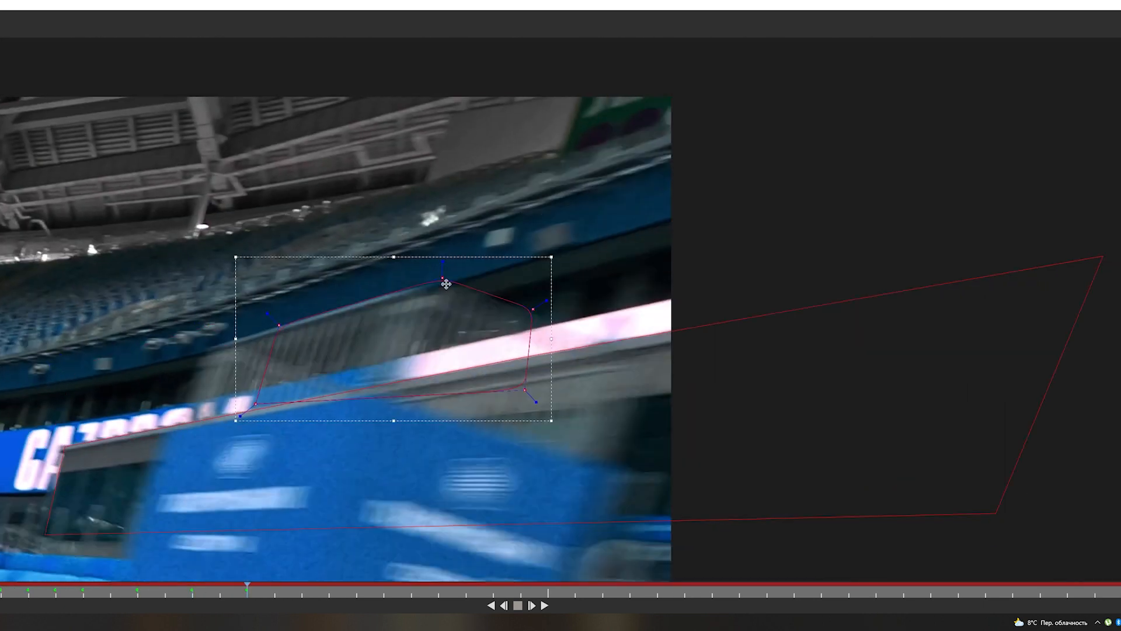
- Reshape the Layer 3 spline to follow the blurred railing through its remaining frames
key(Left)
click(40, 388)
scroll(41, 388, up, 1)
scroll(368, 357, down, 1)
key(Right)
key(Right)
key(Right)
drag(497, 407, 362, 471)
mouse_move(302, 595)
mouse_down()
mouse_move(275, 595)
mouse_move(289, 594)
mouse_up()
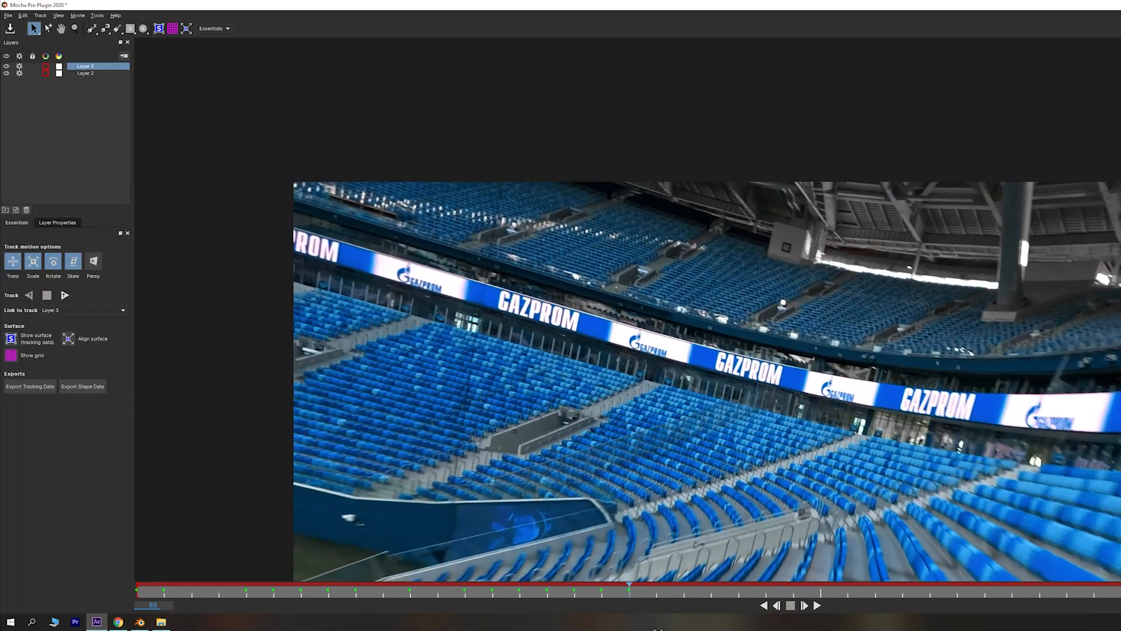
- Select Layer 2 and Layer 3 and copy their shape data to the clipboard as Adobe Premiere shape data
drag(658, 629, 138, 629)
shift+click(85, 73)
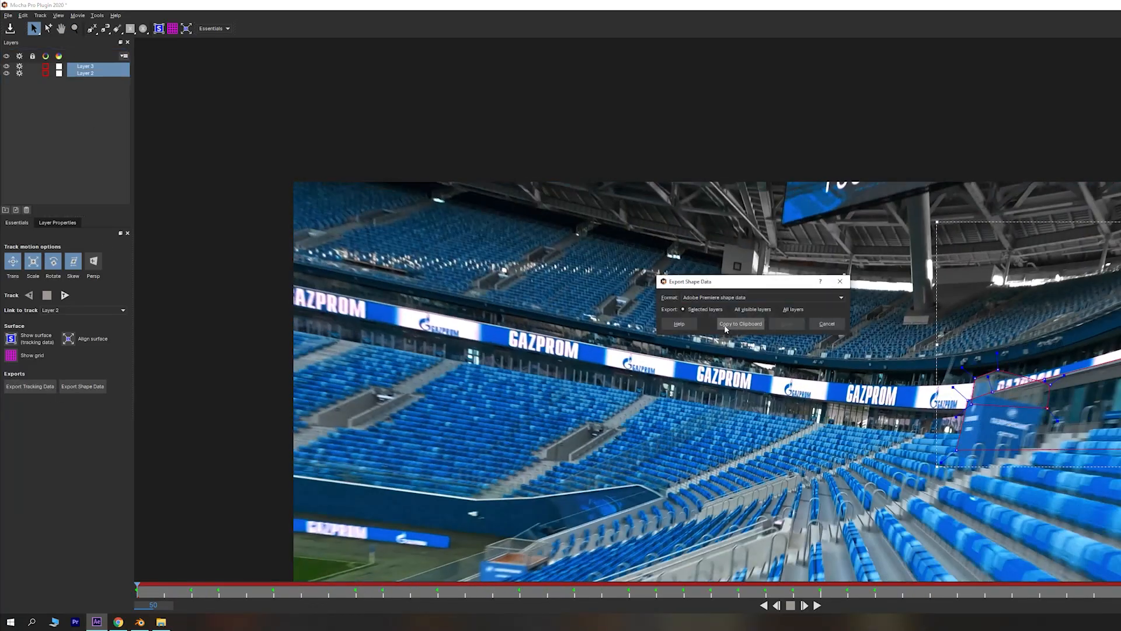
click(726, 328)
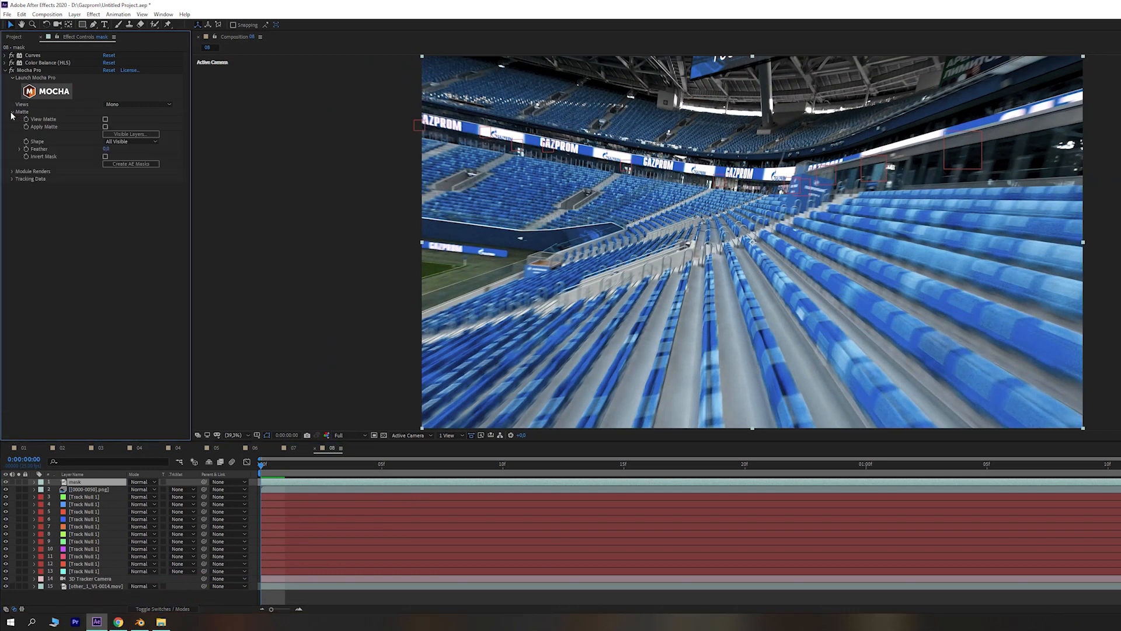
- Delete the Mocha Pro effect from the mask layer in After Effects and save the project
click(36, 70)
key(Delete)
key(F2)
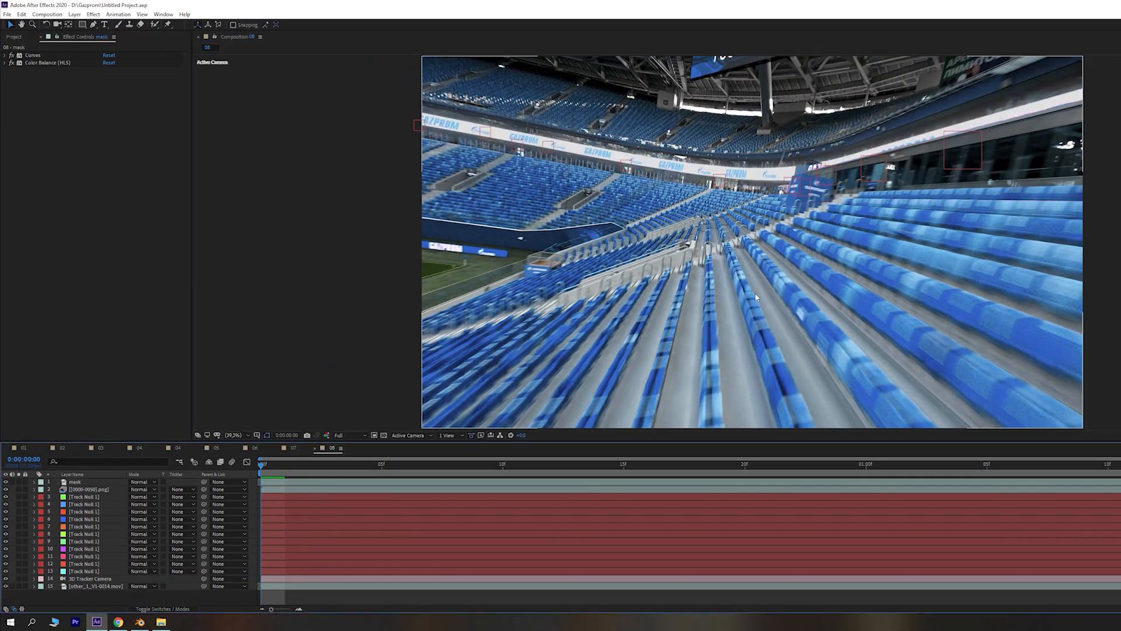
key(ctrl+s)
- Duplicate the mask layer and delete the Layer 2 mask from the copy
key(space)
scroll(987, 153, up, 2)
middle_drag(987, 153, 791, 229)
click(88, 482)
key(ctrl+d)
key(u)
click(82, 489)
key(Delete)
- Delete the Layer 3 mask from the original mask layer and save the project
click(86, 503)
key(u)
key(Delete)
key(ctrl+z)
click(78, 527)
key(Delete)
key(u)
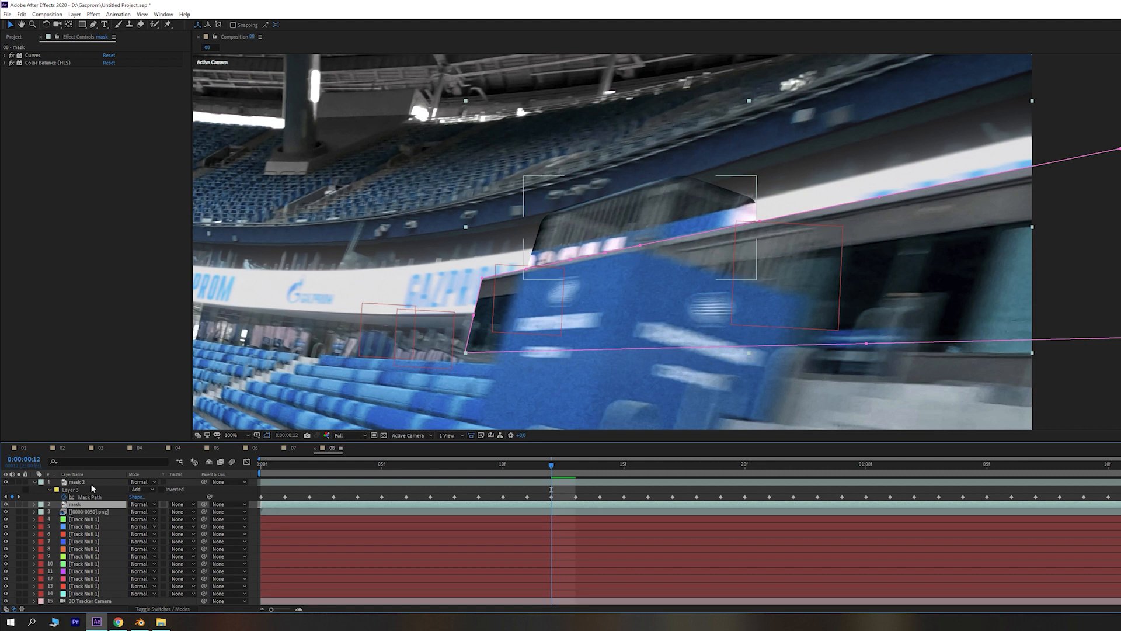
click(97, 482)
key(ctrl+s)
- Solo the mask 2 layer and apply the Luma Key effect to it
click(4, 369)
click(18, 482)
key(ctrl+space)
text(luma)
key(Return)
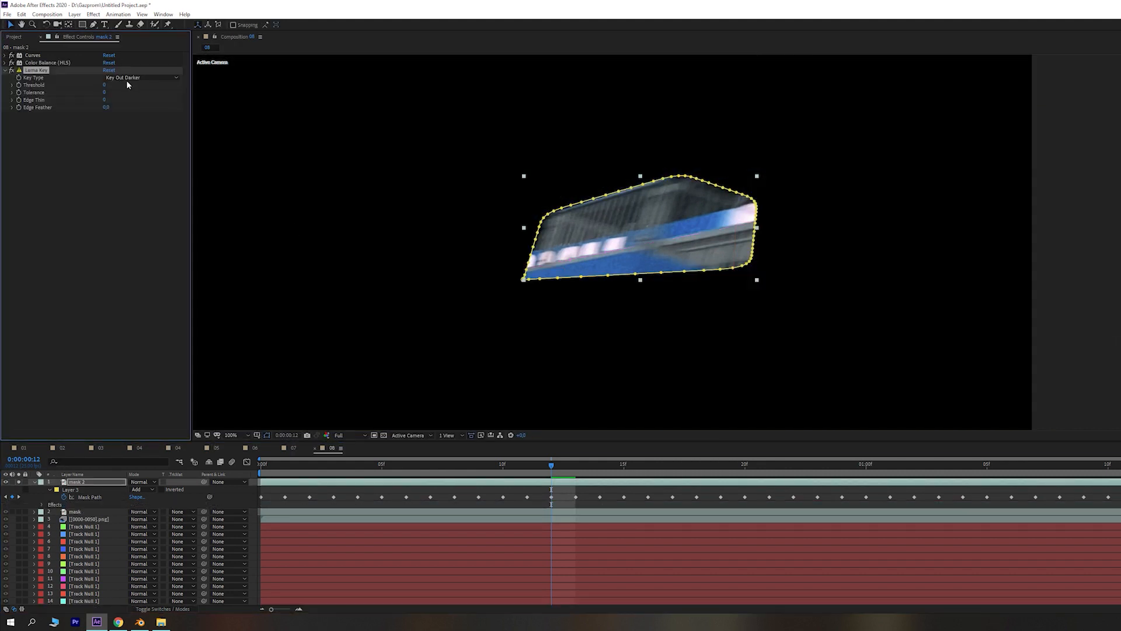
- Set Luma Key to Key Out Brighter and key out the blue in the mask 2 layer using Color Key with Key Cleaner
text(co)
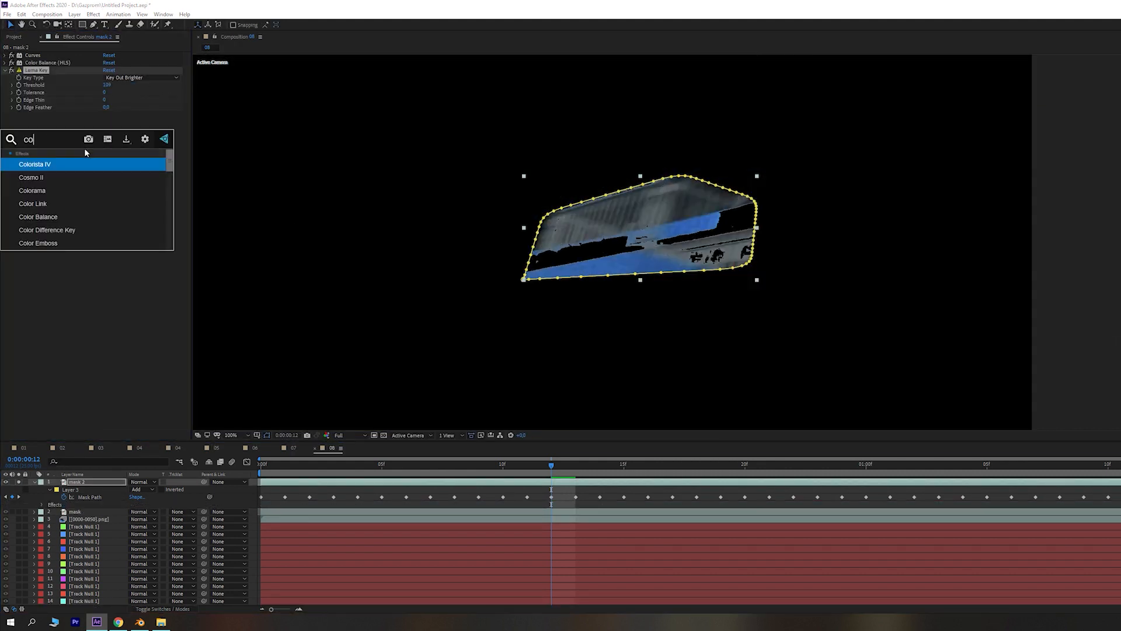
text(lor key)
key(Return)
click(118, 122)
click(627, 269)
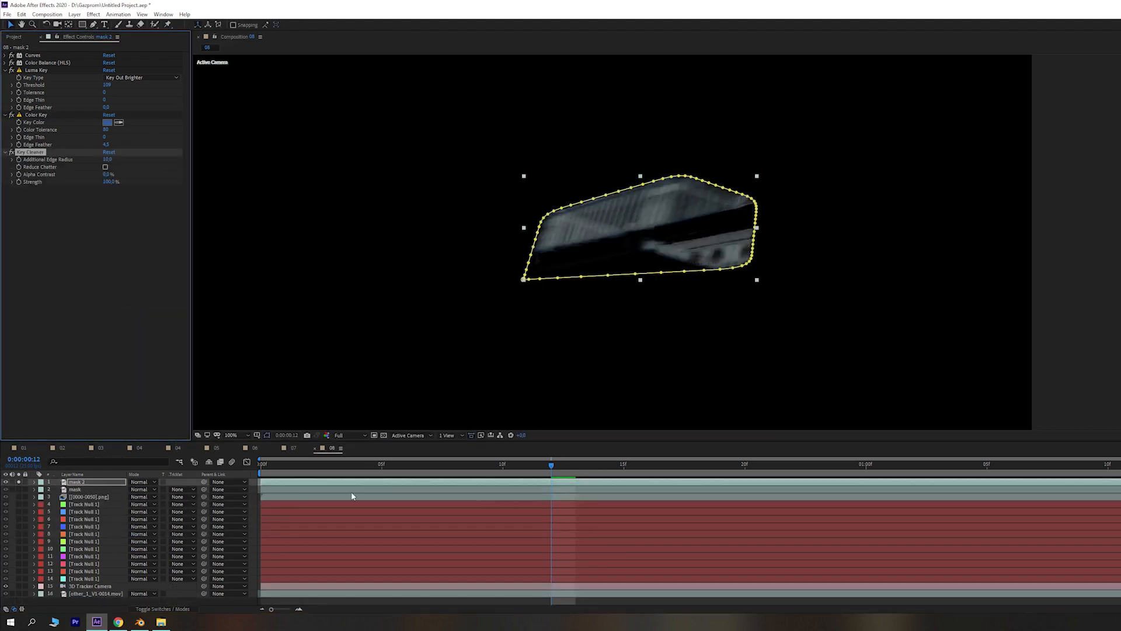
- Save the project and turn off solo on the mask 2 layer so the full composite is shown
click(351, 496)
key(ctrl+s)
key(ctrl+a)
click(19, 482)
key(F2)
click(117, 489)
click(117, 482)
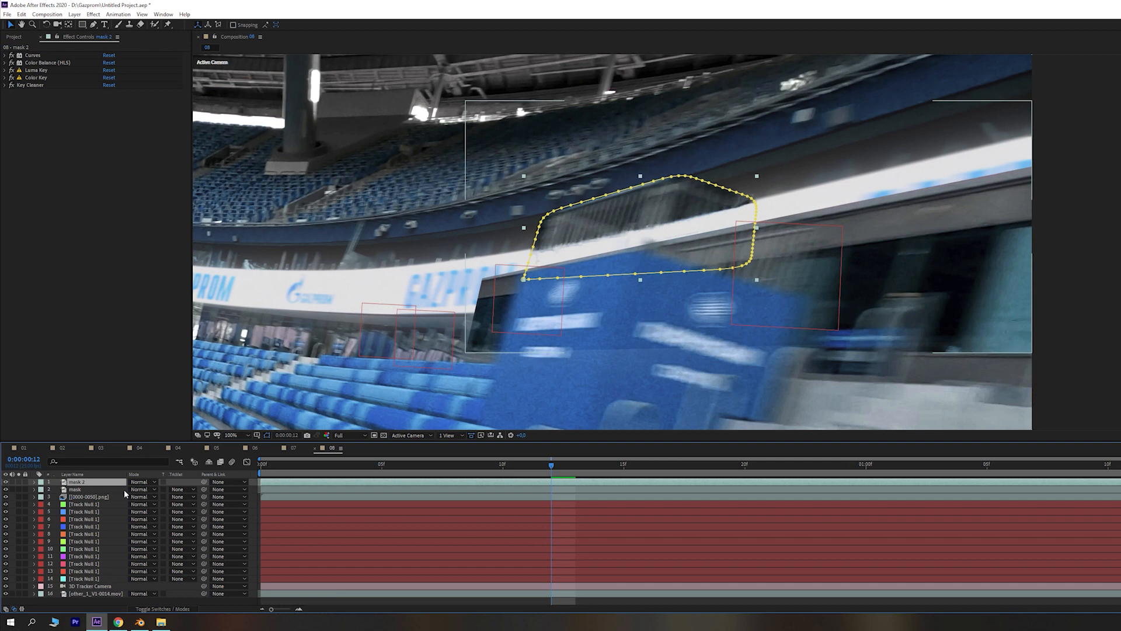
- Lower the mask 2 layer's opacity, save the project and play back the composite
key(t)
drag(132, 490, 115, 490)
key(F2)
scroll(759, 353, down, 1)
key(space)
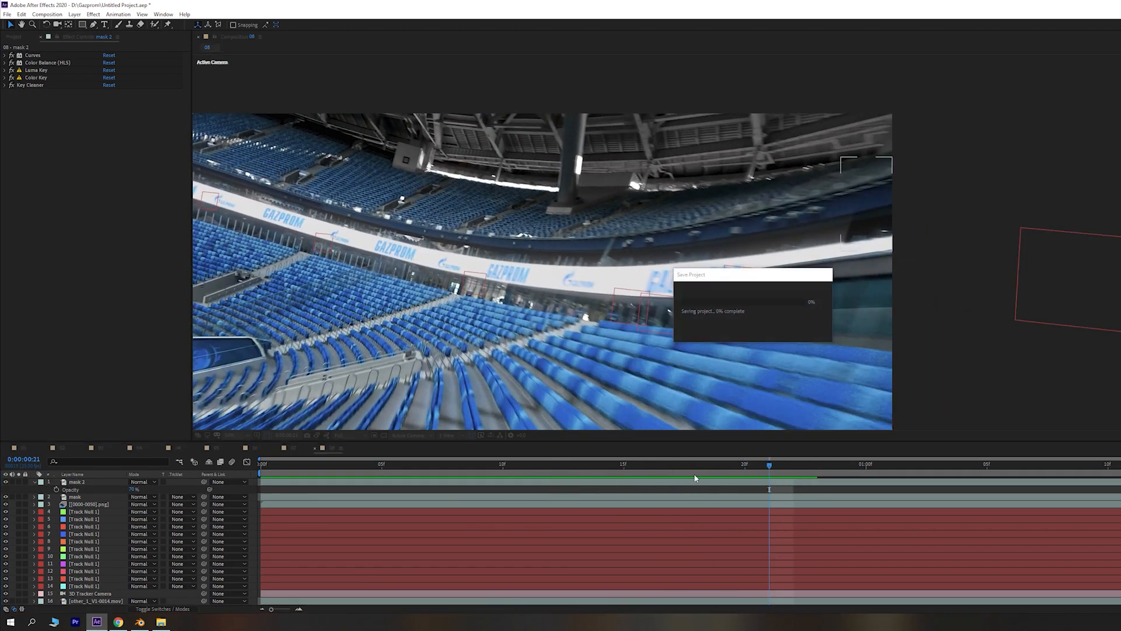
- Rename the PNG sequence layer as LINE and save the project
key(ctrl+a)
key(F2)
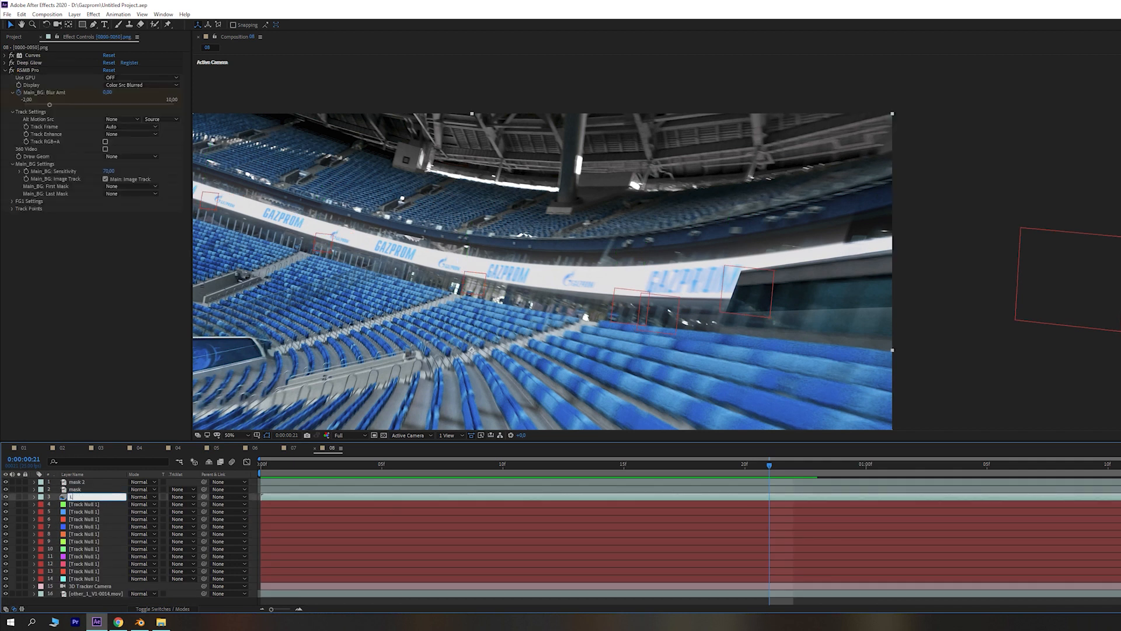
key(ctrl+s)
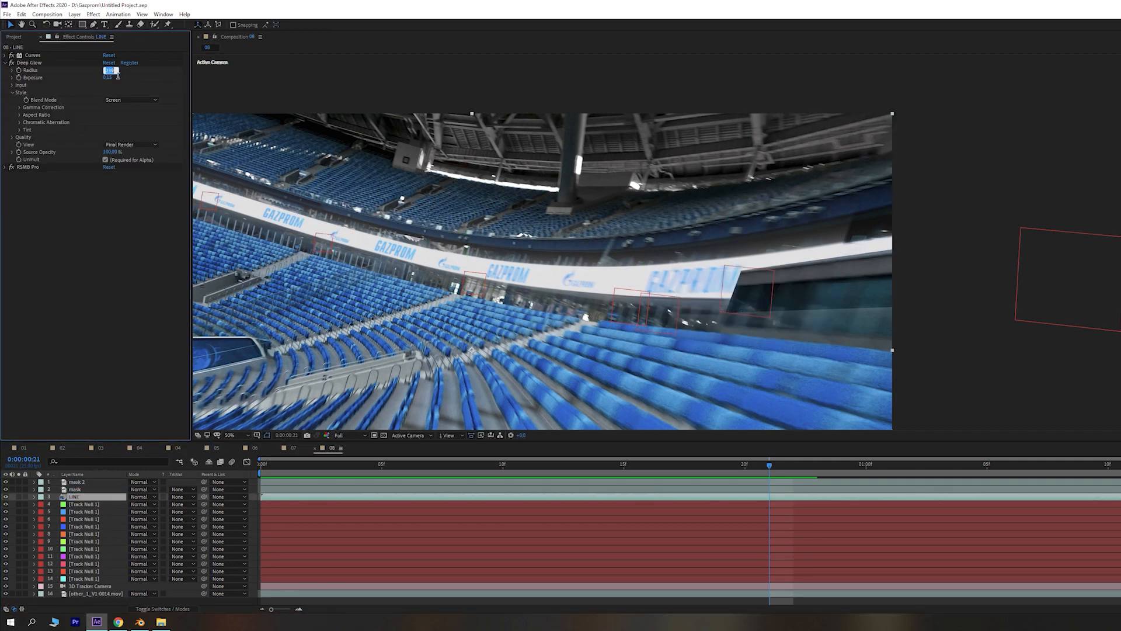
- Set the LINE layer's Deep Glow radius to 50, save the project and preview the composition
key(Return)
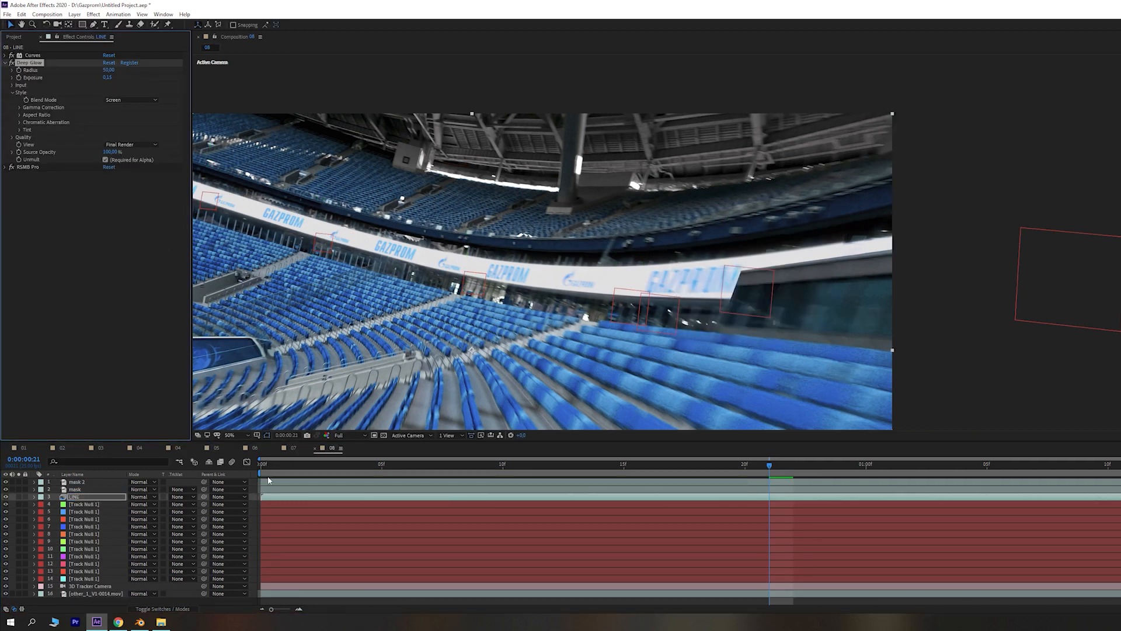
key(ctrl+s)
key(space)
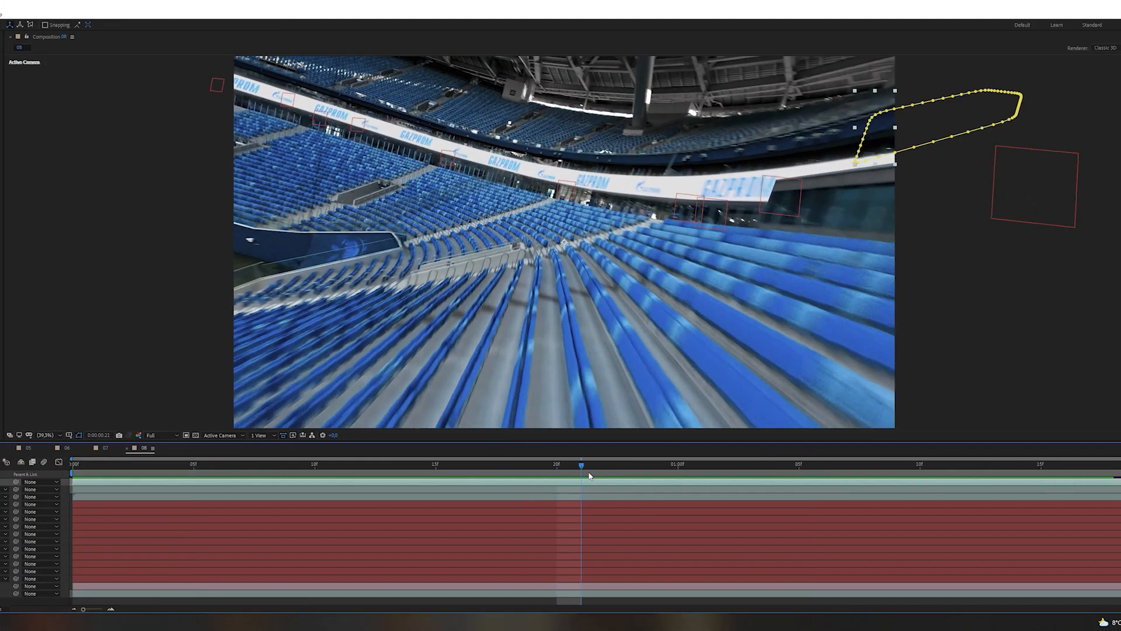
- Trim the mask 2 layer to end at frame 19 and the mask layer at 01:02f, and play back the composition
drag(583, 494, 538, 494)
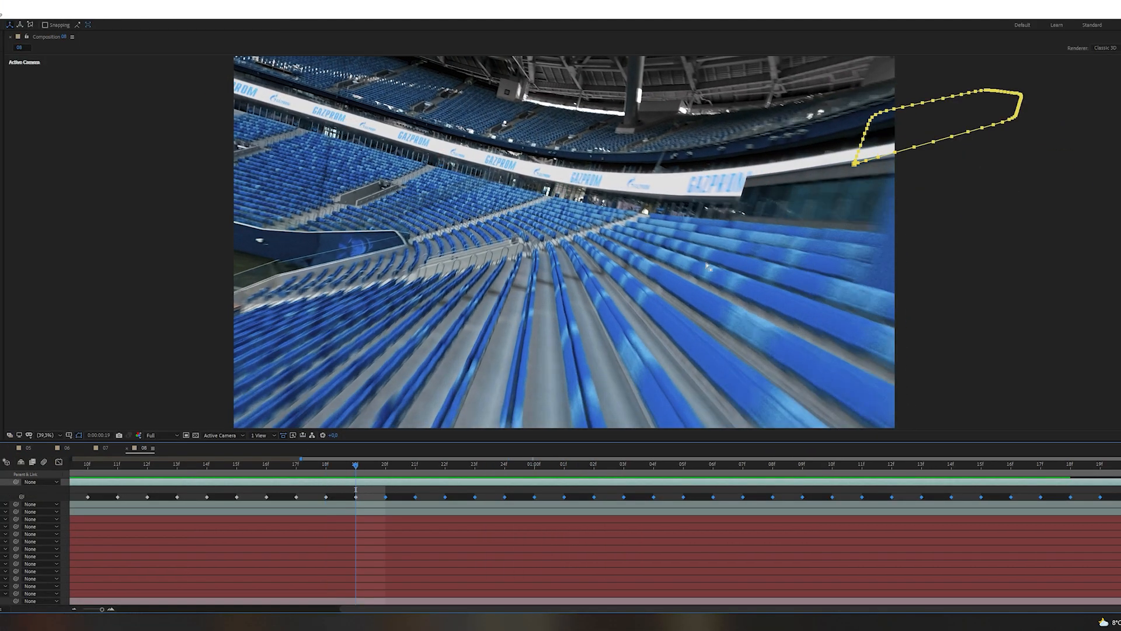
click(361, 484)
drag(356, 466, 593, 467)
key(space)
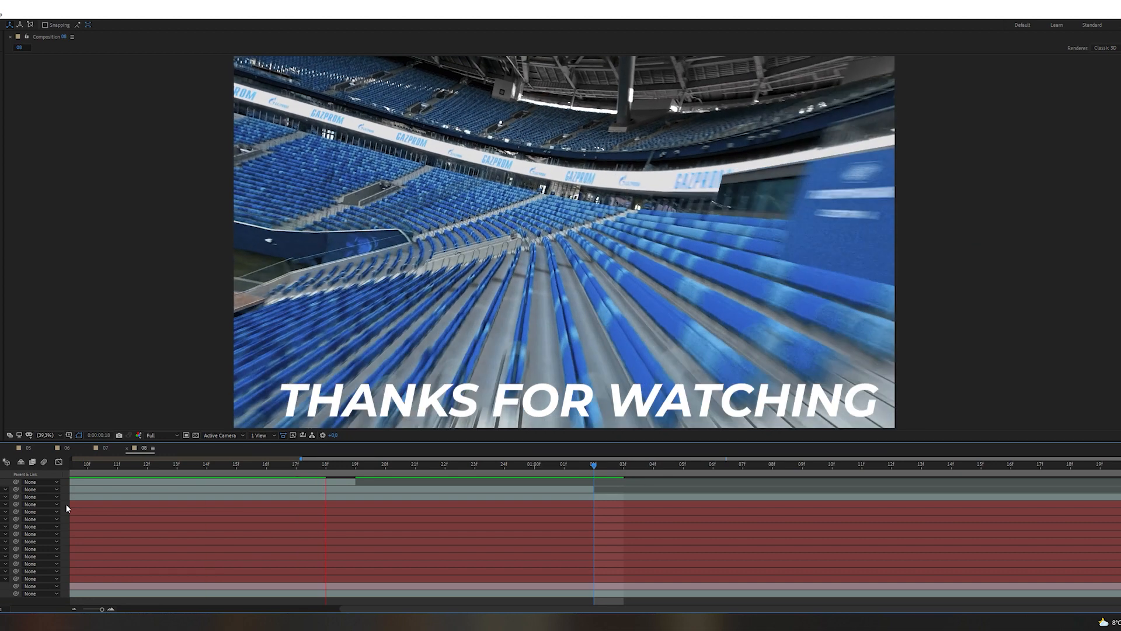